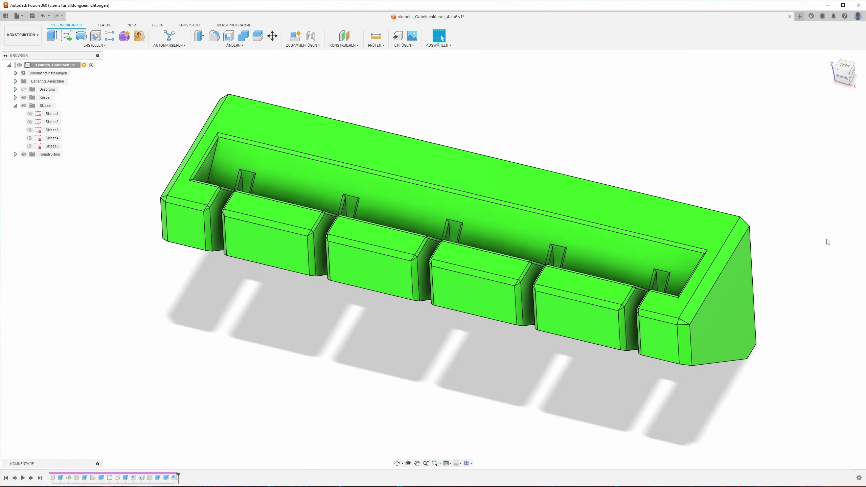
Orbit the green holder to a front view and move the video player over the model.
{"action": "middle_click_drag", "start_coordinate": [828, 242], "coordinate": [615, 244], "text": "shift"}
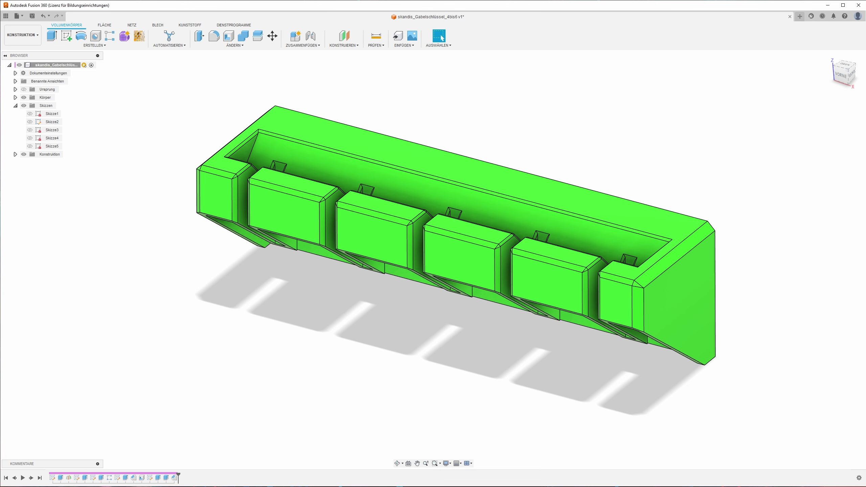
{"action": "left_click_drag", "start_coordinate": [83, 64], "coordinate": [467, 80]}
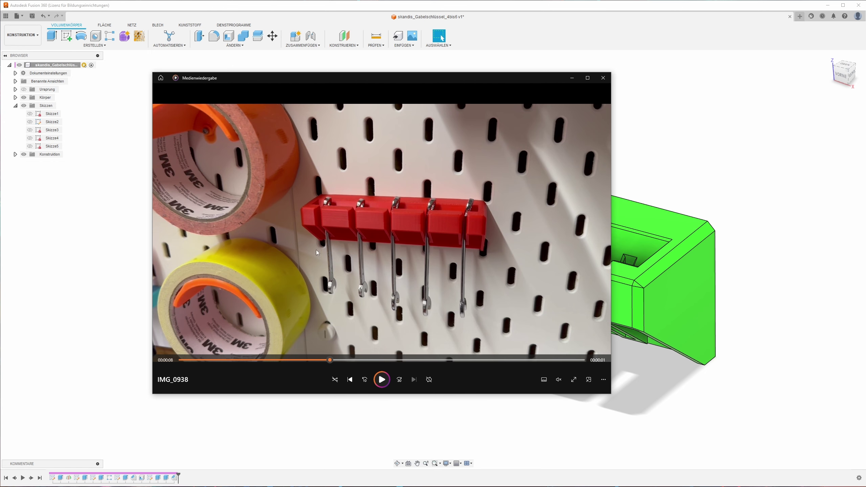
Play the clip of the printed red wrench holder briefly, then pause it.
{"action": "left_click", "coordinate": [383, 380]}
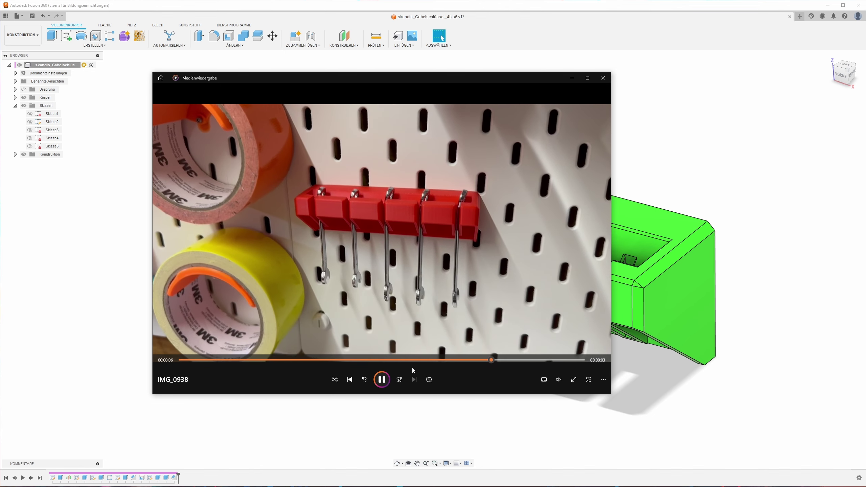
{"action": "left_click", "coordinate": [387, 375]}
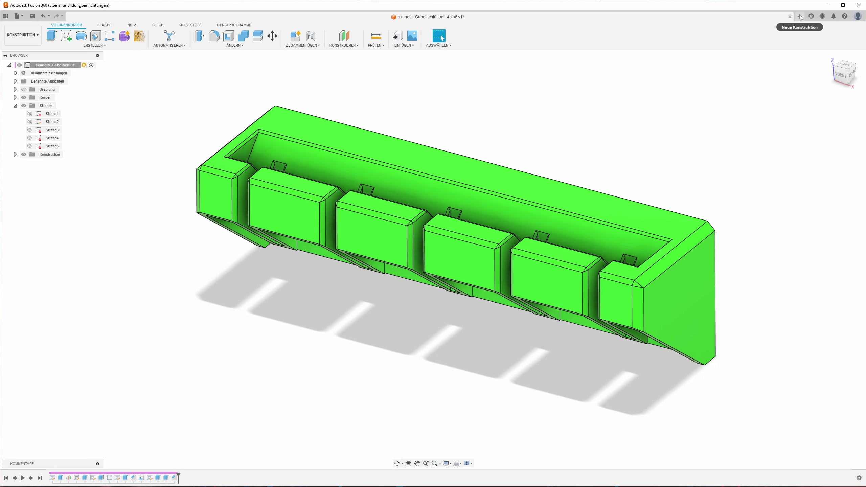
Start a new design and draw a rectangle from the origin on the front plane.
{"action": "left_click", "coordinate": [800, 16]}
{"action": "left_click", "coordinate": [67, 35]}
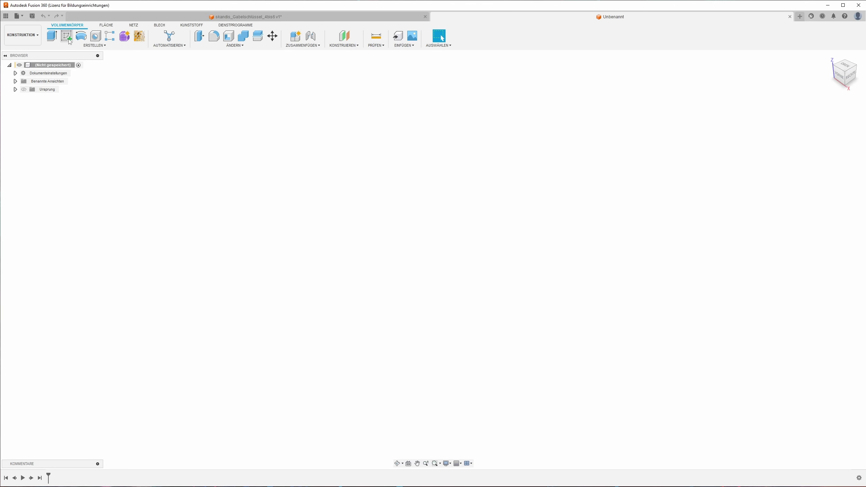
{"action": "left_click", "coordinate": [441, 247]}
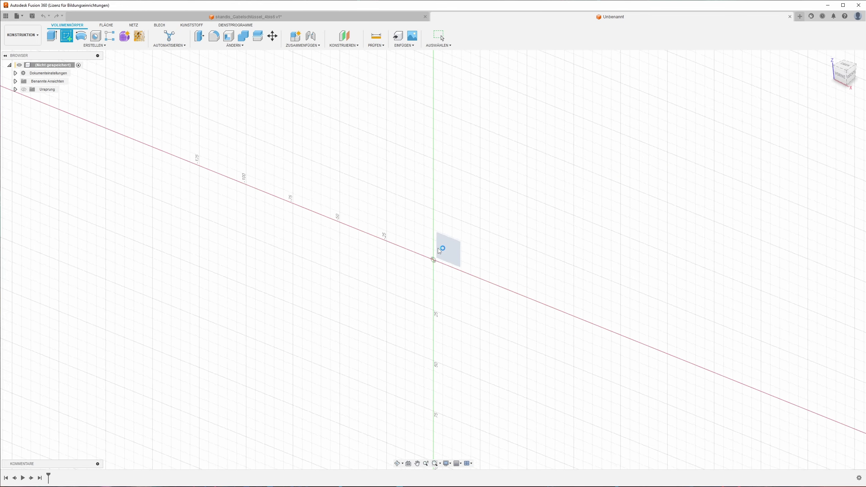
{"action": "left_click", "coordinate": [72, 41]}
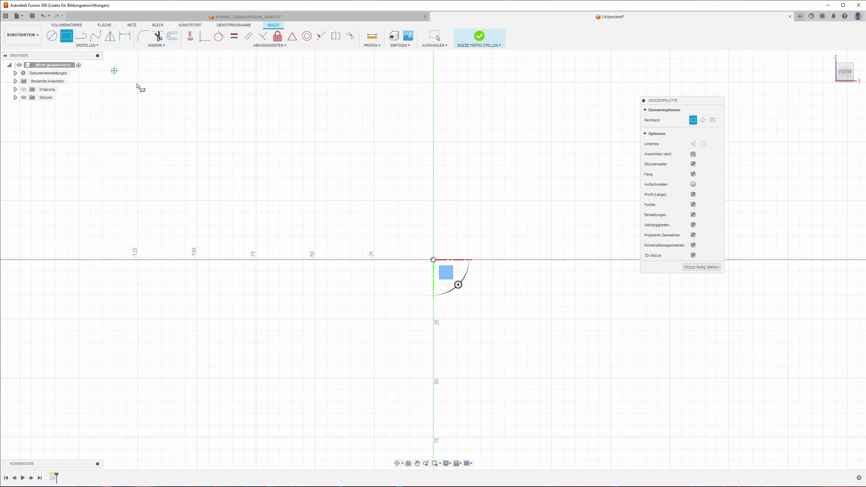
{"action": "mouse_move", "coordinate": [454, 284]}
{"action": "middle_mouse_down"}
{"action": "mouse_move", "coordinate": [346, 327]}
{"action": "mouse_move", "coordinate": [345, 308]}
{"action": "middle_mouse_up"}
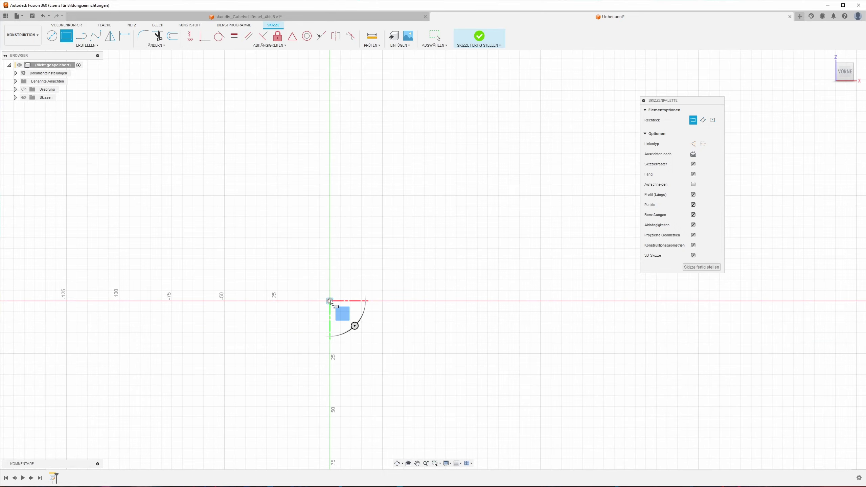
{"action": "left_click", "coordinate": [330, 301]}
{"action": "left_click", "coordinate": [551, 217]}
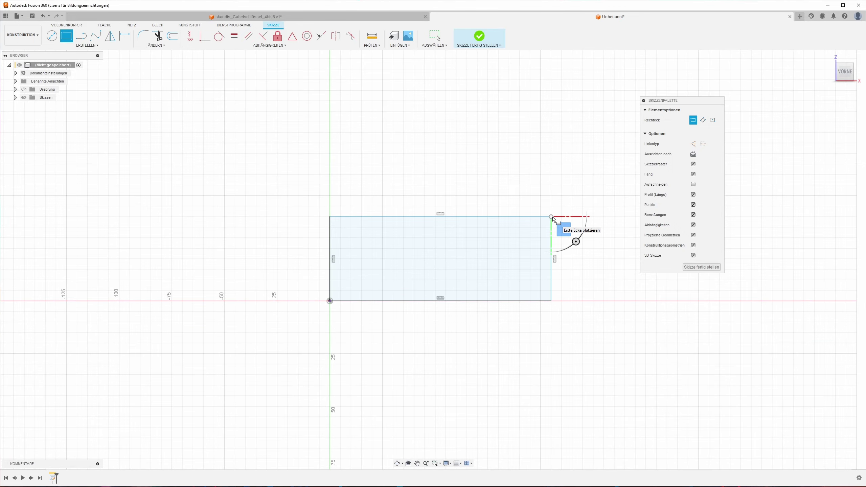
{"action": "key", "text": "Escape"}
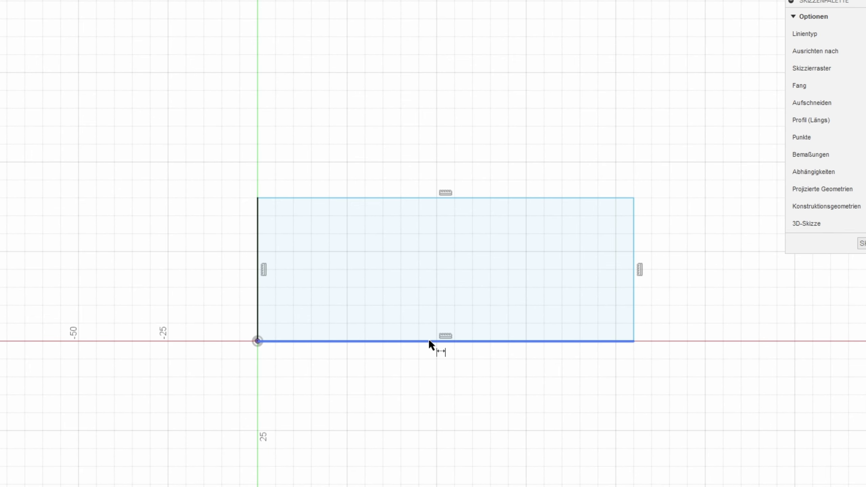
Dimension the rectangle 120 mm wide and 35 mm high, then finish the sketch.
{"action": "left_click", "coordinate": [428, 341]}
{"action": "left_click", "coordinate": [435, 392]}
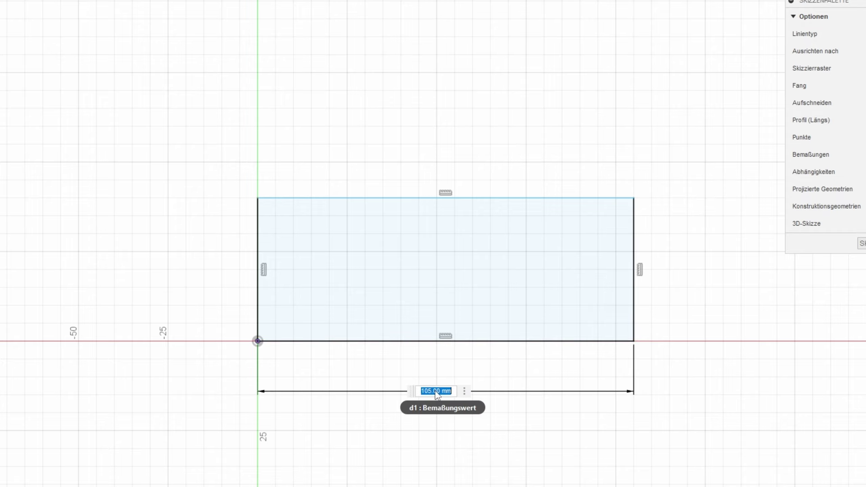
{"action": "type", "text": "120"}
{"action": "key", "text": "Return"}
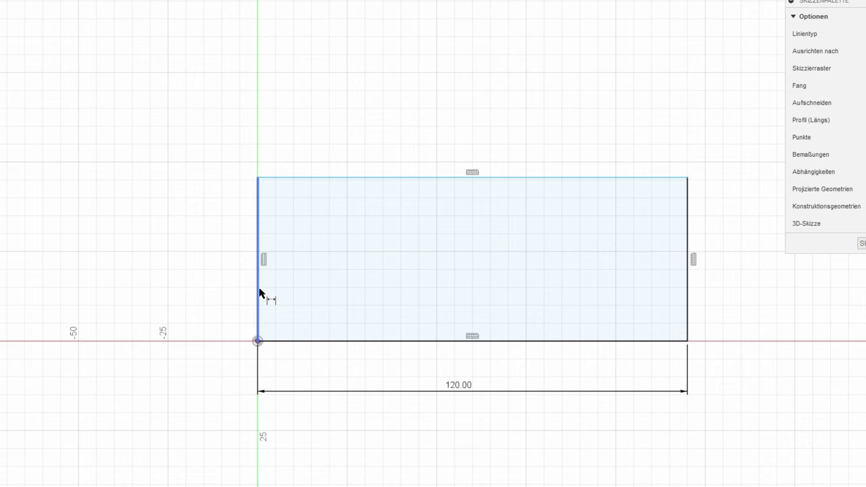
{"action": "left_click", "coordinate": [259, 287]}
{"action": "left_click", "coordinate": [224, 268]}
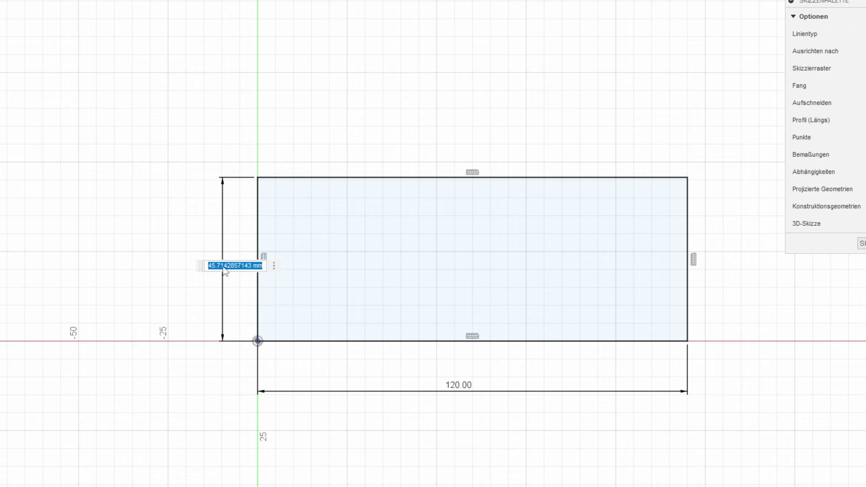
{"action": "type", "text": "35"}
{"action": "key", "text": "Return"}
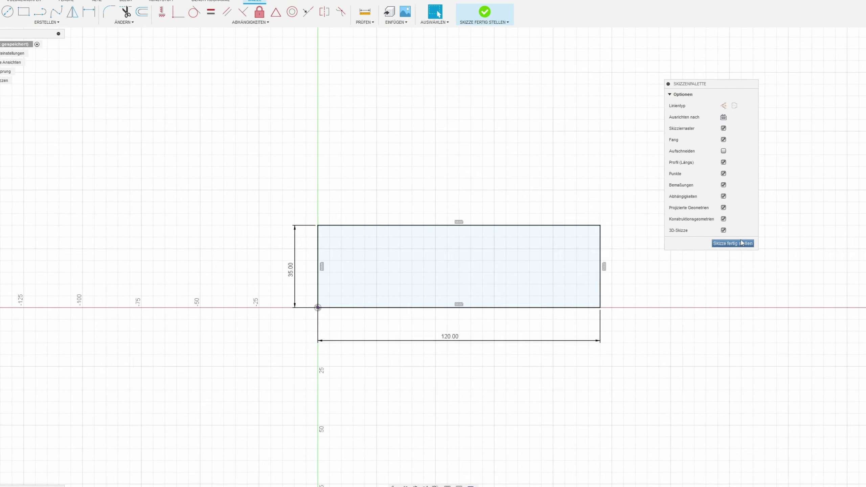
{"action": "left_click", "coordinate": [742, 243]}
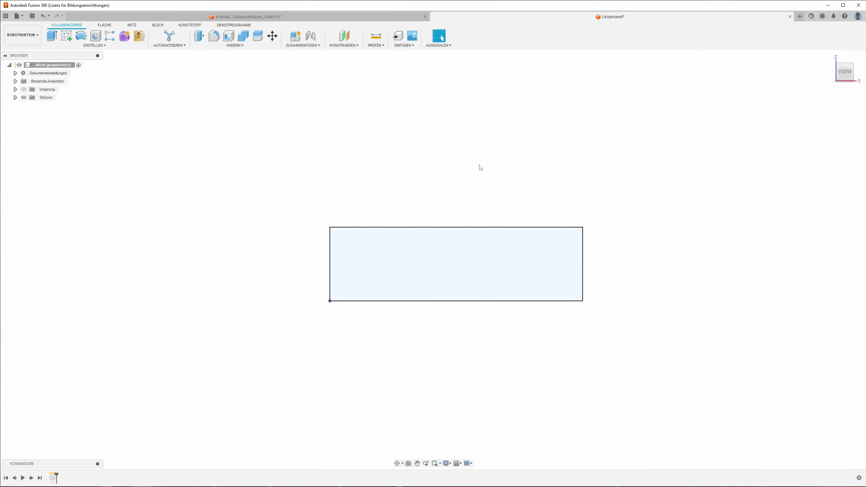
Extrude the rectangle profile 35 mm into a solid box.
{"action": "left_click", "coordinate": [50, 36]}
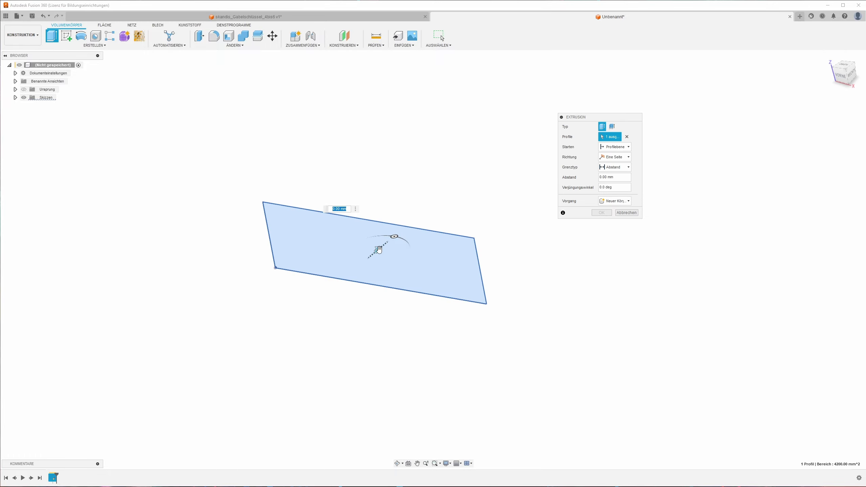
{"action": "left_click_drag", "start_coordinate": [378, 250], "coordinate": [416, 220]}
{"action": "type", "text": "35"}
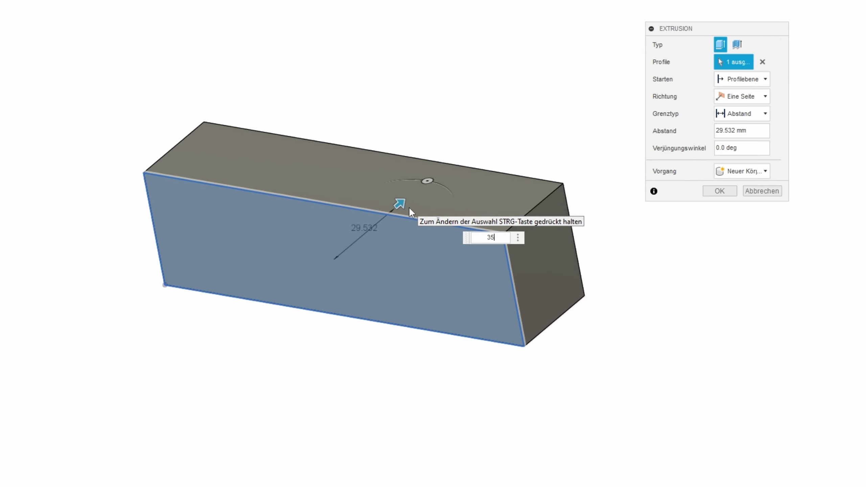
{"action": "key", "text": "Return"}
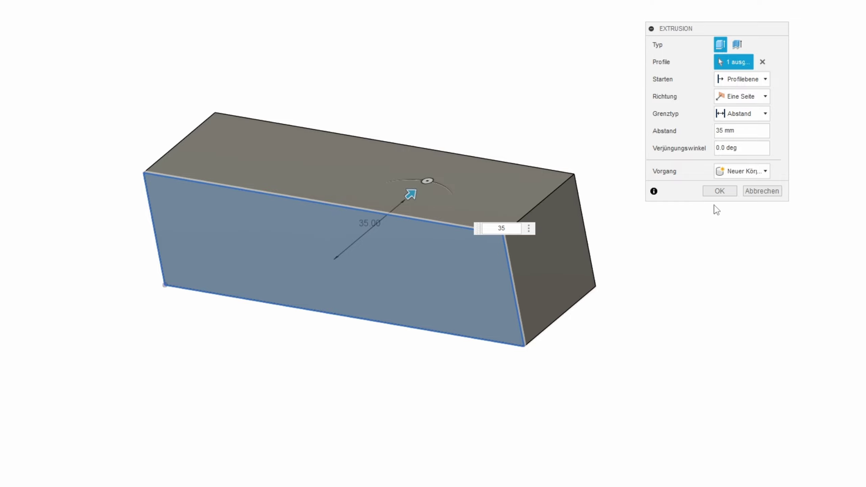
{"action": "key", "text": "Return"}
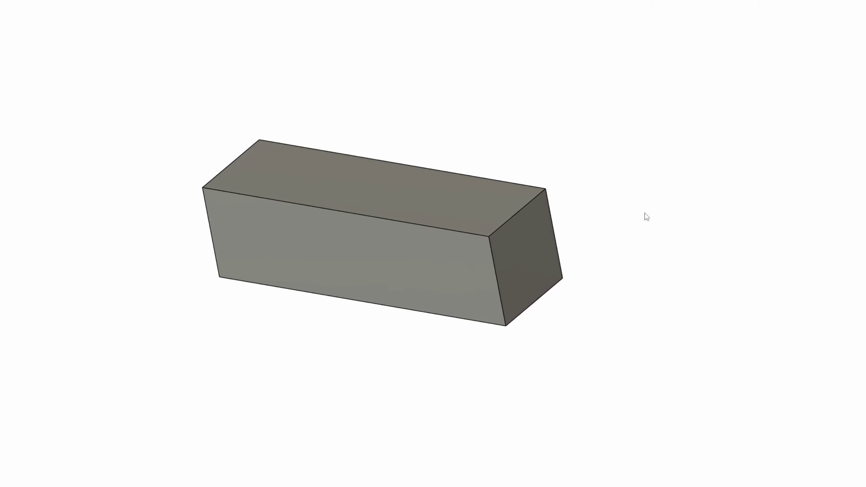
Apply the ABS (Grün) appearance to the box.
{"action": "key", "text": "a"}
{"action": "left_click_drag", "start_coordinate": [756, 243], "coordinate": [515, 249]}
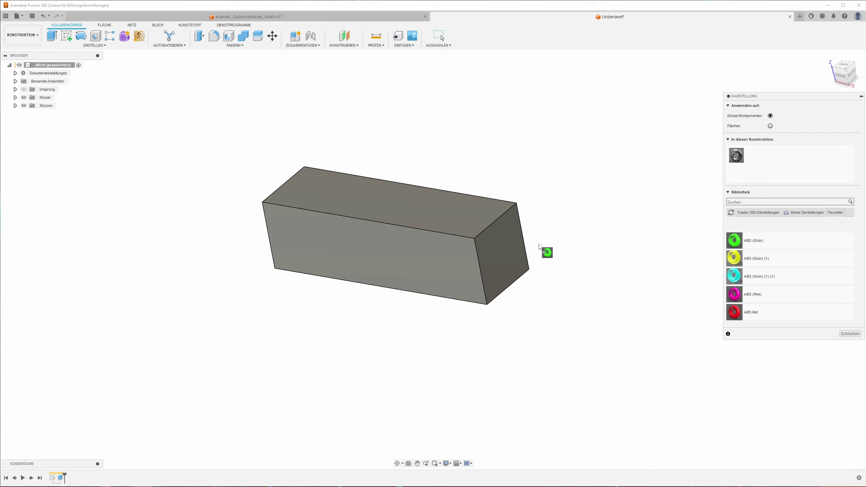
{"action": "left_click", "coordinate": [850, 334]}
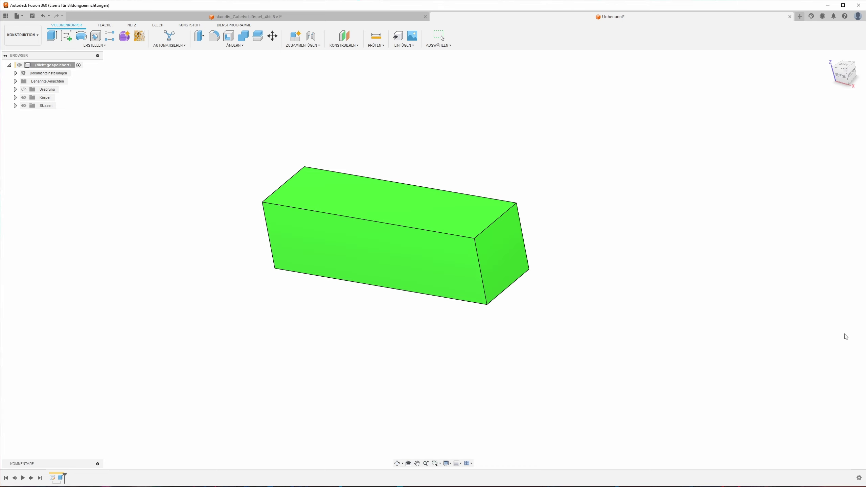
{"action": "scroll", "coordinate": [304, 185], "scroll_direction": "up", "scroll_amount": 2}
{"action": "scroll", "coordinate": [305, 188], "scroll_direction": "up", "scroll_amount": 1}
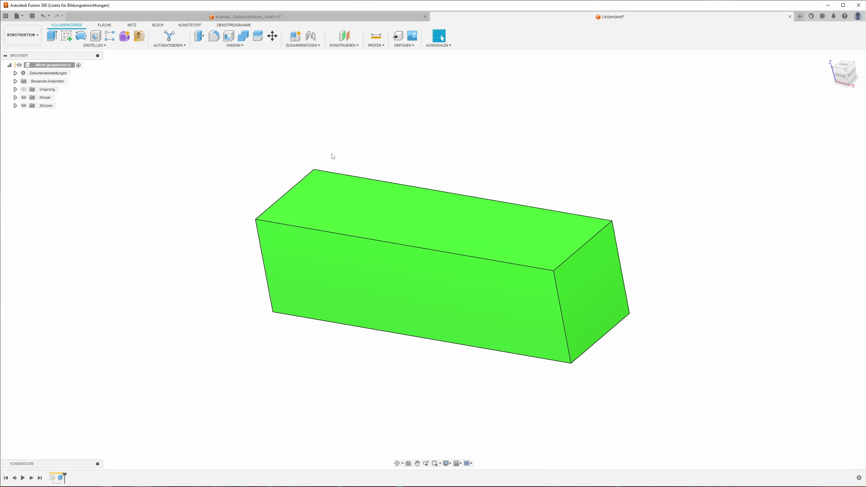
Create a midplane between the box's left and right end faces and select it.
{"action": "left_click", "coordinate": [345, 38]}
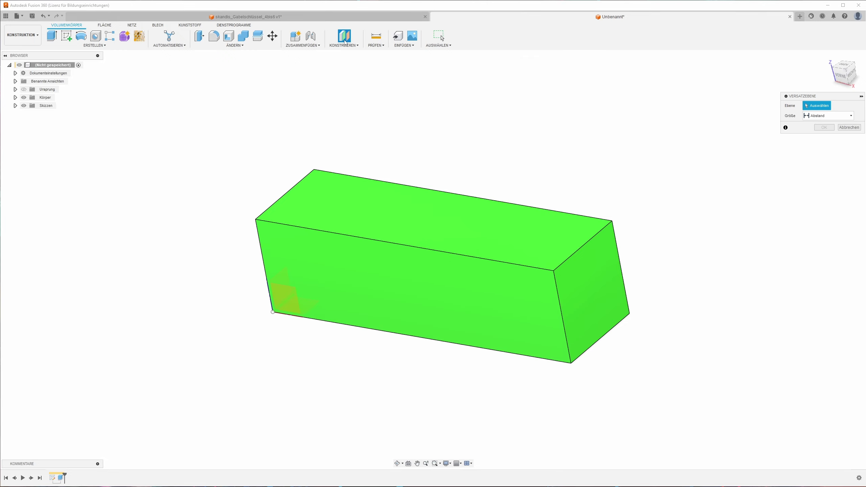
{"action": "left_click", "coordinate": [850, 127]}
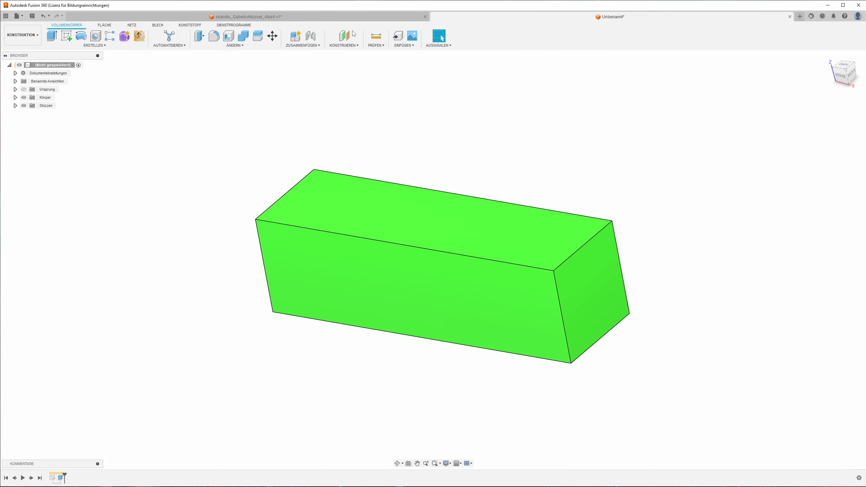
{"action": "left_click", "coordinate": [357, 46]}
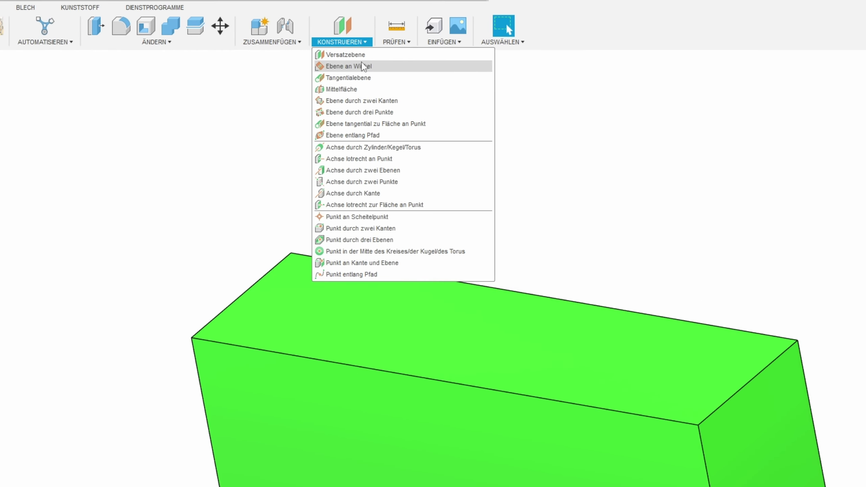
{"action": "left_click", "coordinate": [348, 90]}
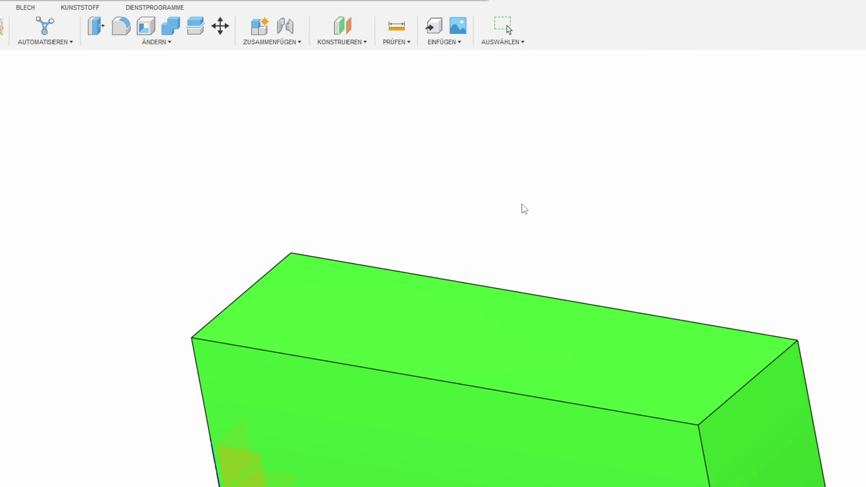
{"action": "left_click", "coordinate": [581, 277]}
{"action": "mouse_move", "coordinate": [581, 277]}
{"action": "middle_mouse_down", "text": "shift"}
{"action": "mouse_move", "coordinate": [280, 246]}
{"action": "mouse_move", "coordinate": [433, 198]}
{"action": "middle_mouse_up", "text": "shift"}
{"action": "left_click", "coordinate": [319, 239]}
{"action": "left_click", "coordinate": [820, 119]}
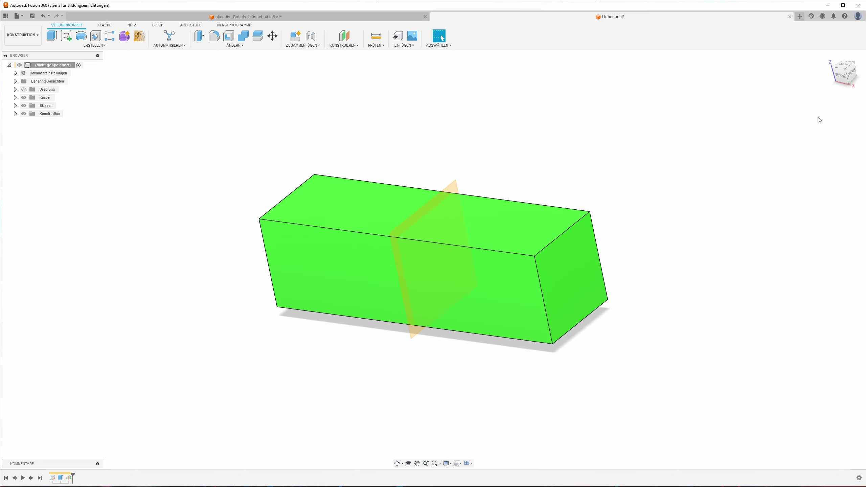
{"action": "left_click", "coordinate": [453, 191]}
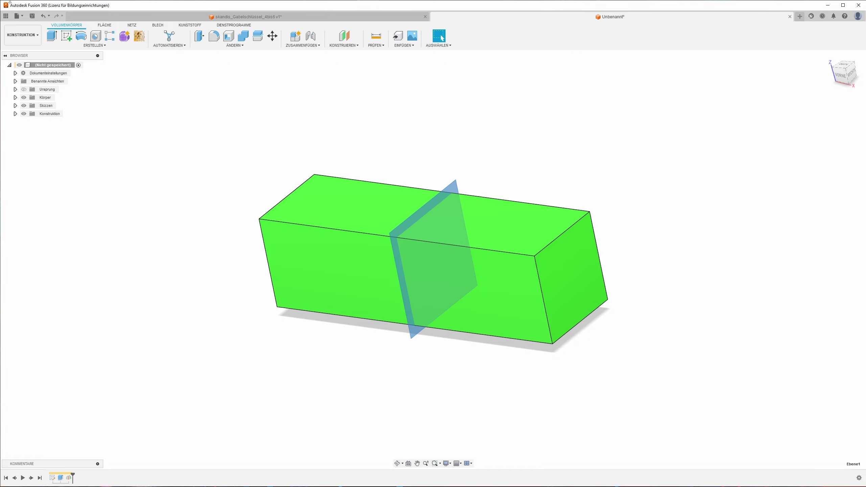
Start a sketch on the midplane with the Aufschneiden section view enabled.
{"action": "left_click", "coordinate": [66, 36]}
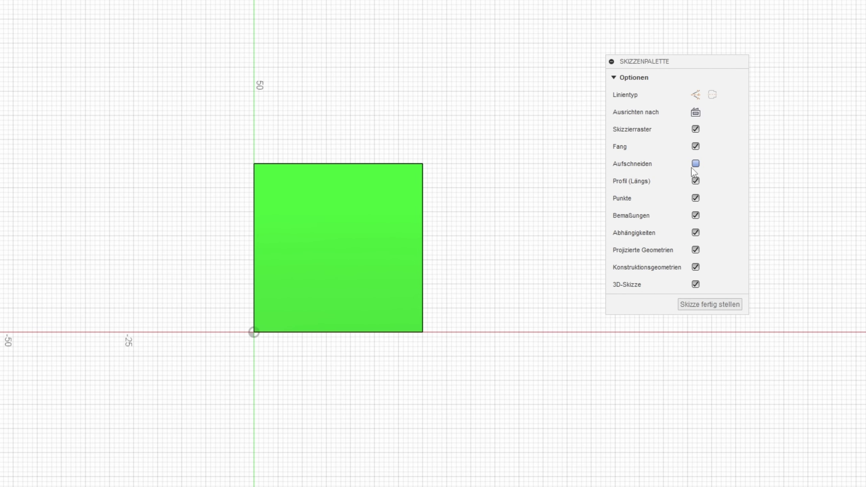
{"action": "left_click", "coordinate": [695, 164]}
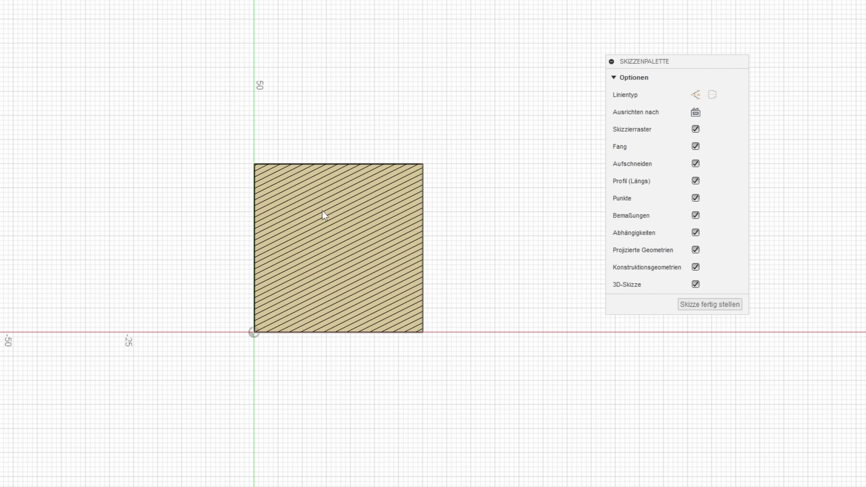
{"action": "left_click", "coordinate": [297, 194]}
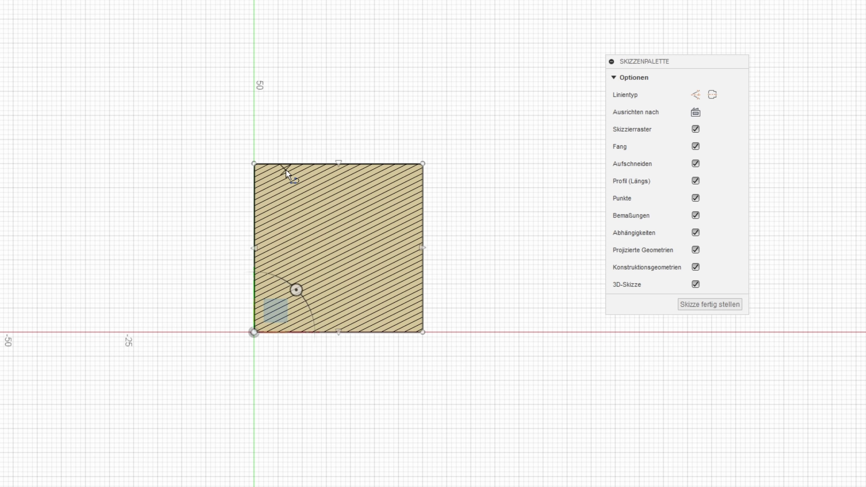
{"action": "scroll", "coordinate": [306, 162], "scroll_direction": "up", "scroll_amount": 3}
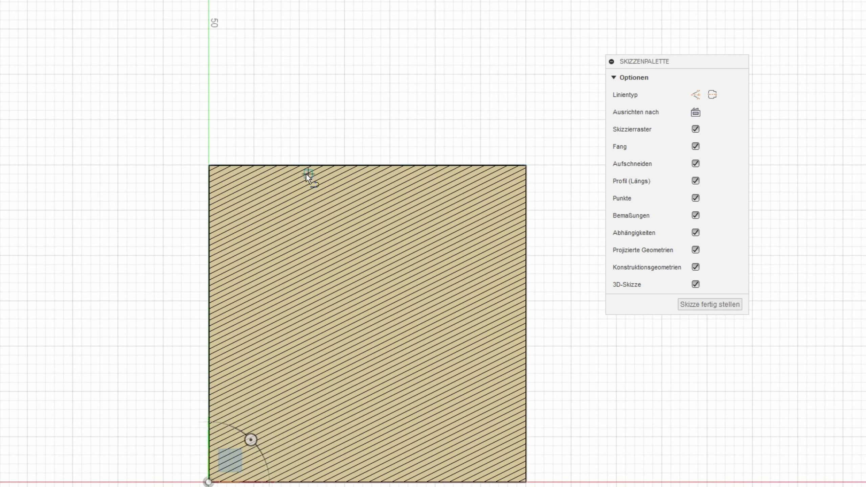
Draw a vertical line and a slanted line from the top edge, making the vertical one construction.
{"action": "left_click", "coordinate": [316, 165]}
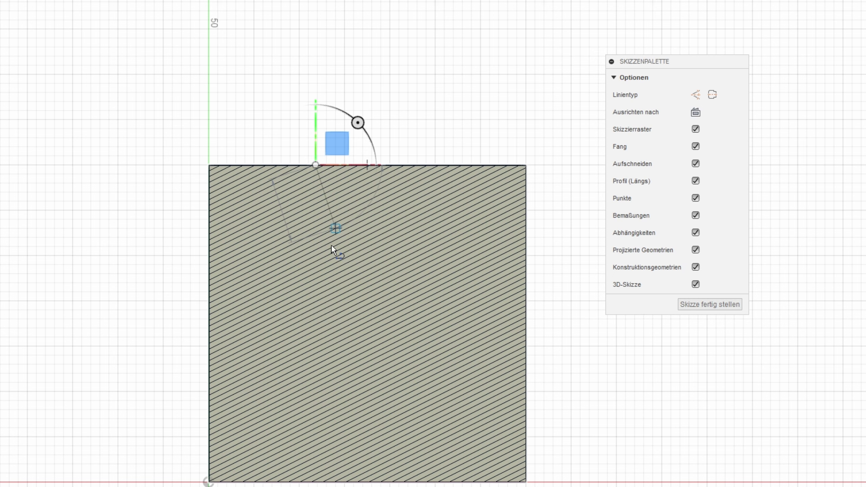
{"action": "left_click", "coordinate": [316, 292]}
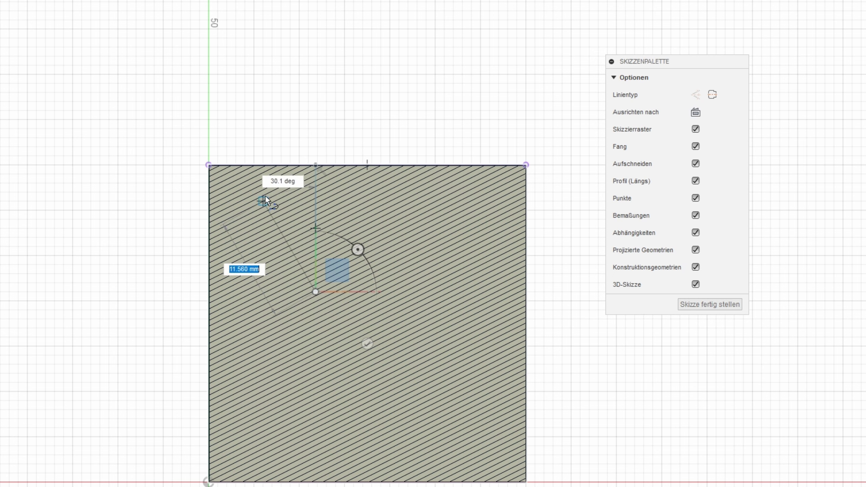
{"action": "left_click", "coordinate": [250, 166]}
{"action": "key", "text": "Escape"}
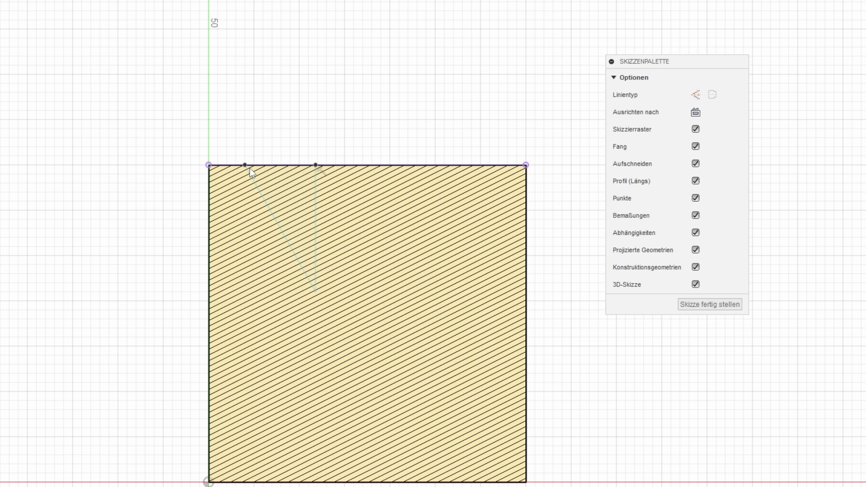
{"action": "left_click", "coordinate": [316, 205]}
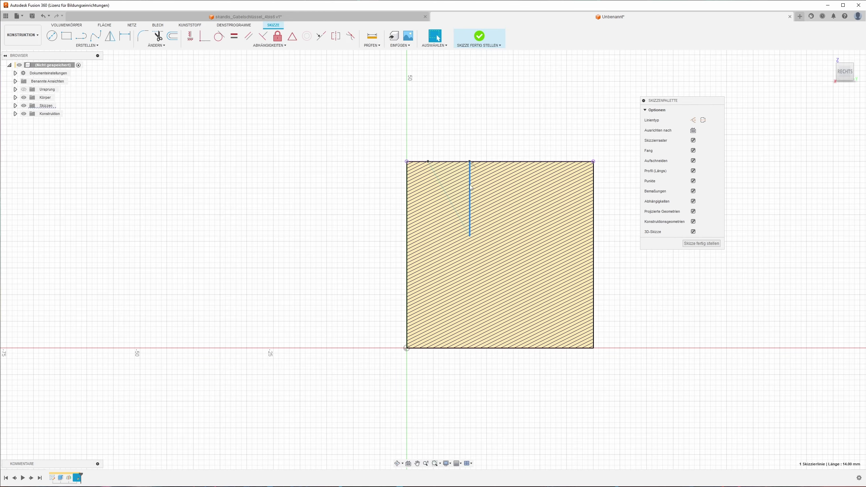
{"action": "key", "text": "x"}
{"action": "key", "text": "Escape"}
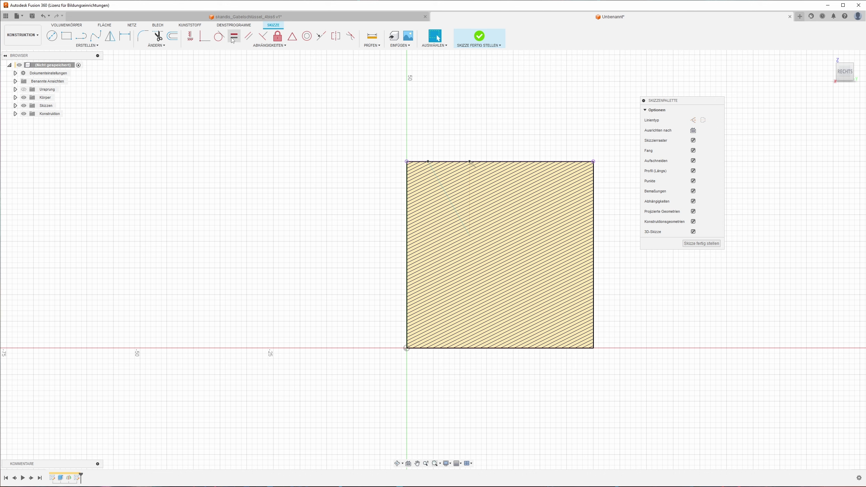
Mirror the slanted line across the construction line to form the V.
{"action": "left_click", "coordinate": [110, 36]}
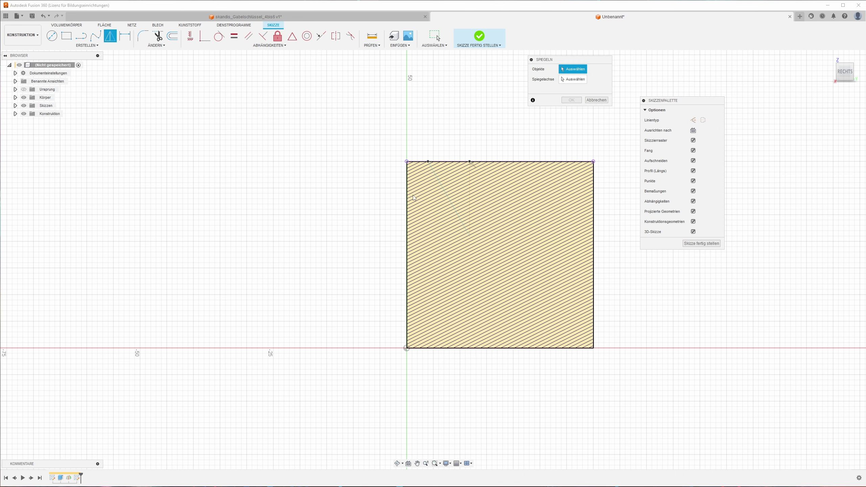
{"action": "left_click", "coordinate": [449, 200]}
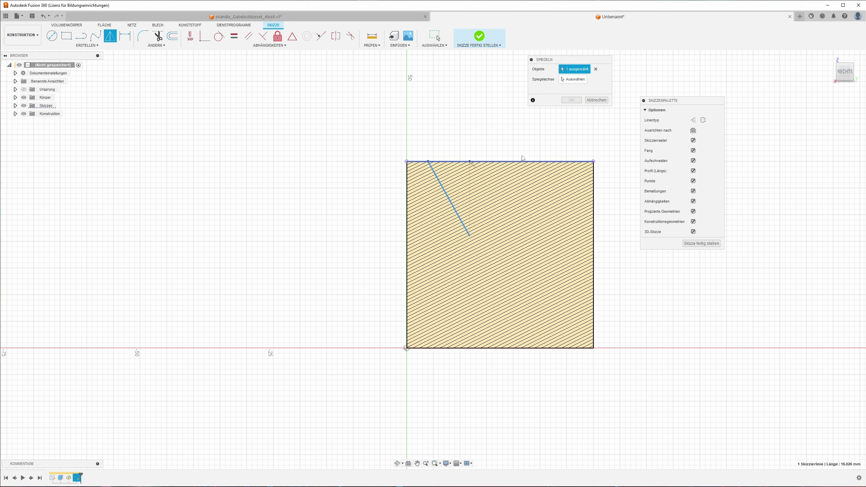
{"action": "left_click", "coordinate": [571, 79]}
{"action": "left_click", "coordinate": [470, 194]}
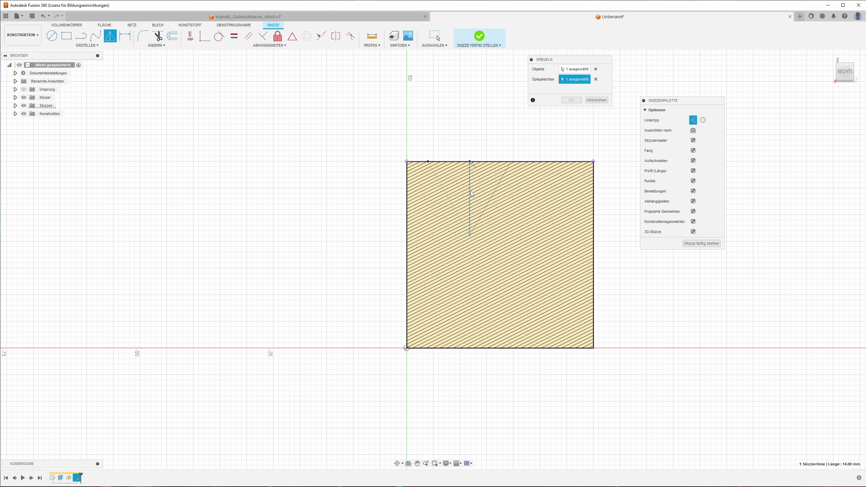
{"action": "key", "text": "Return"}
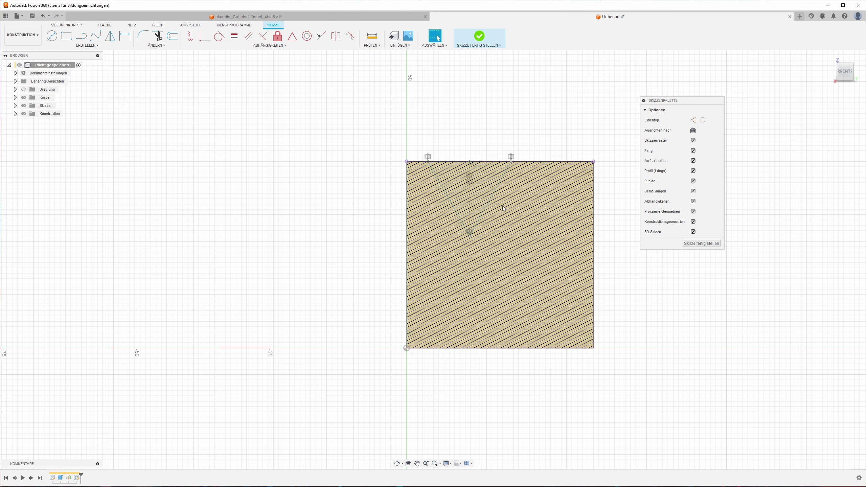
Dimension the angle between the V's sides to 90°.
{"action": "left_click", "coordinate": [449, 198]}
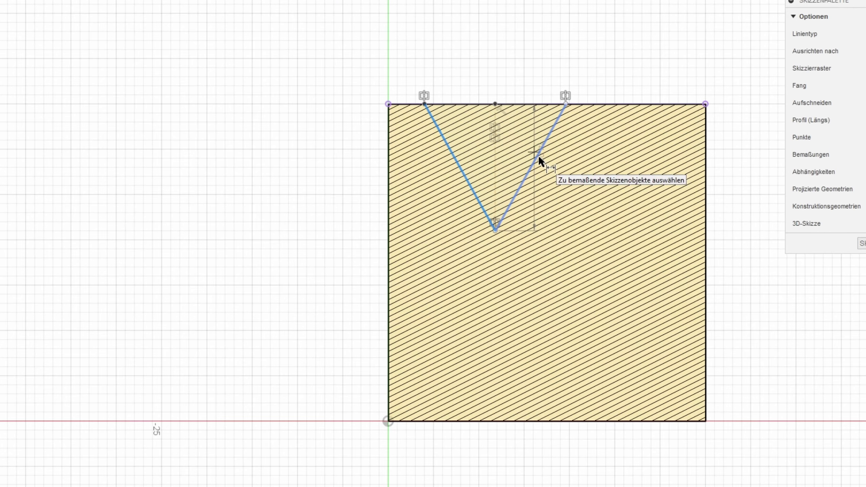
{"action": "left_click", "coordinate": [538, 155]}
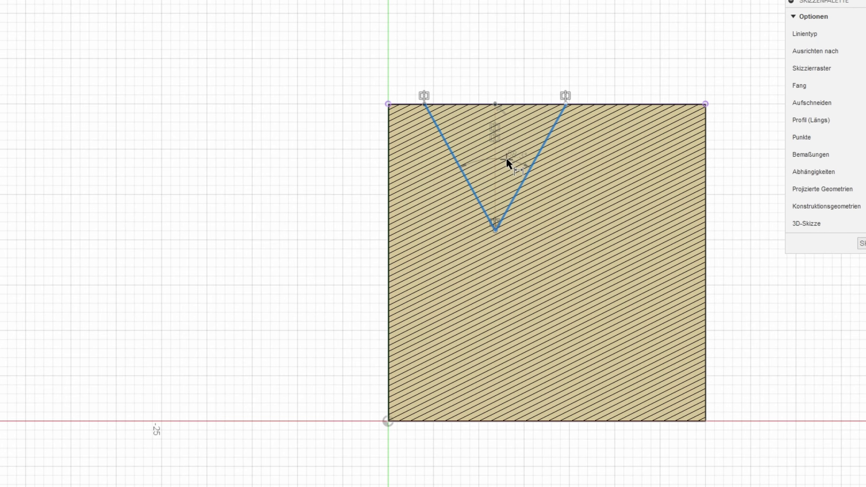
{"action": "left_click", "coordinate": [507, 159]}
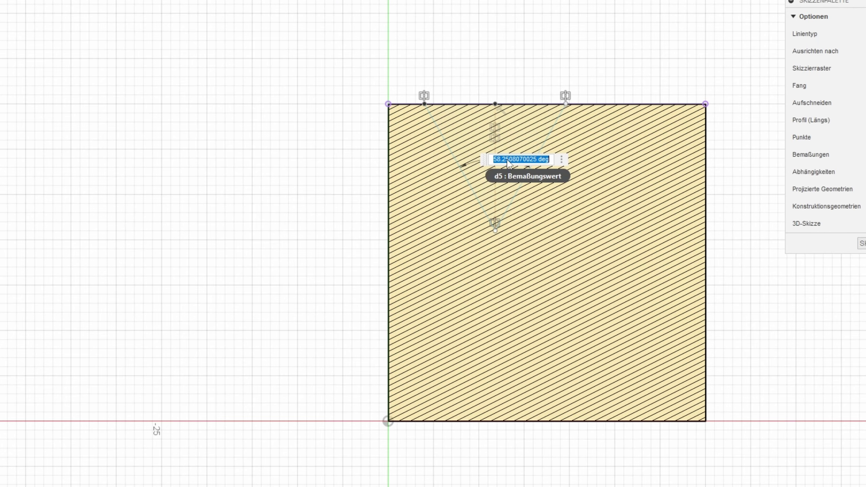
{"action": "type", "text": "90"}
{"action": "key", "text": "Return"}
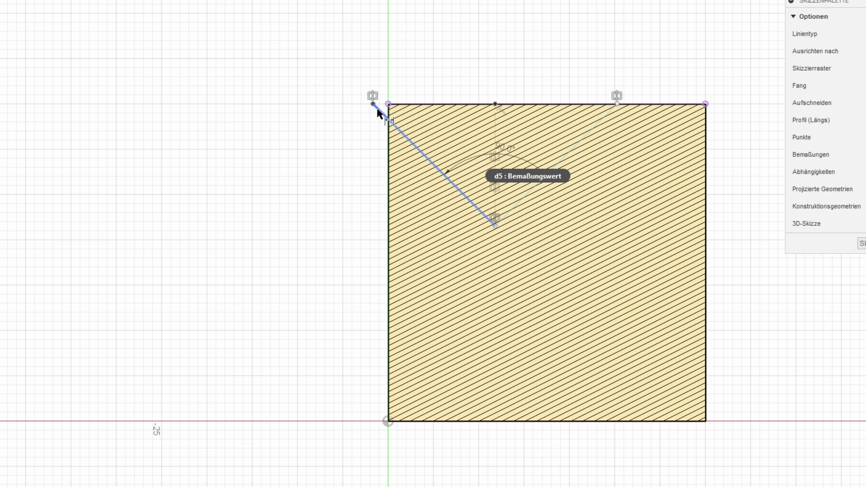
Dimension the V 15 mm wide at the top and 20 mm from the right edge.
{"action": "left_click", "coordinate": [617, 104]}
{"action": "left_click", "coordinate": [517, 78]}
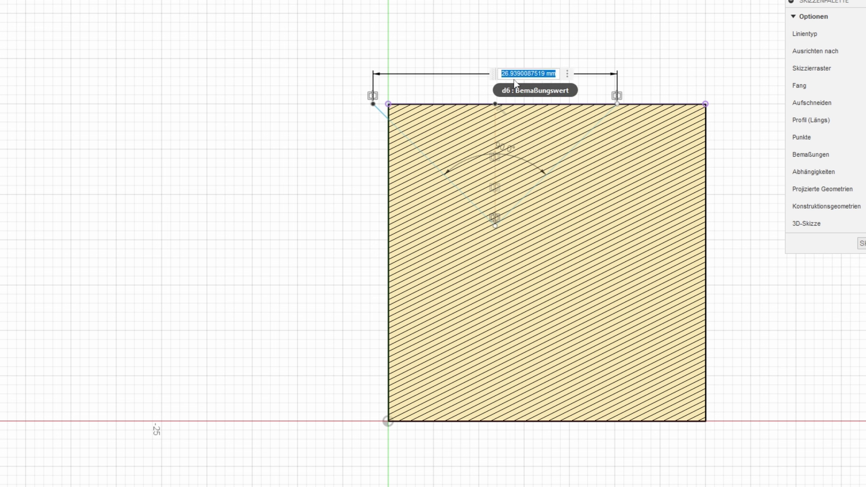
{"action": "type", "text": "15"}
{"action": "key", "text": "Return"}
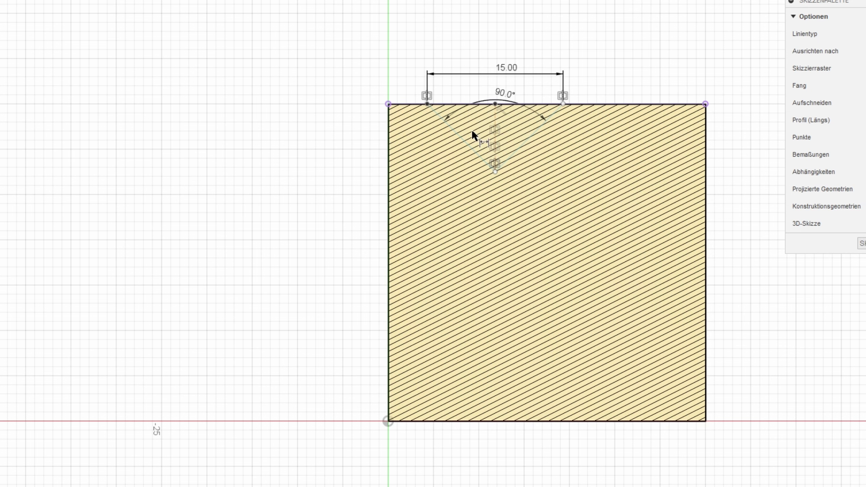
{"action": "left_click", "coordinate": [494, 123]}
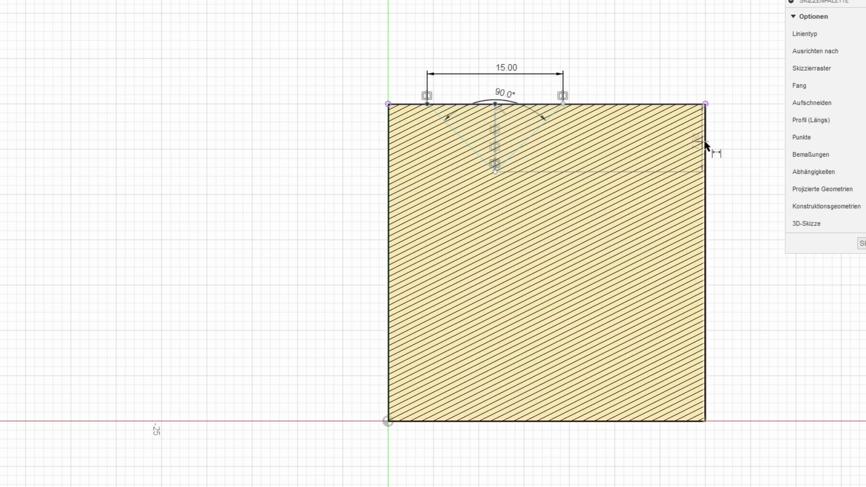
{"action": "left_click", "coordinate": [704, 140]}
{"action": "left_click", "coordinate": [616, 460]}
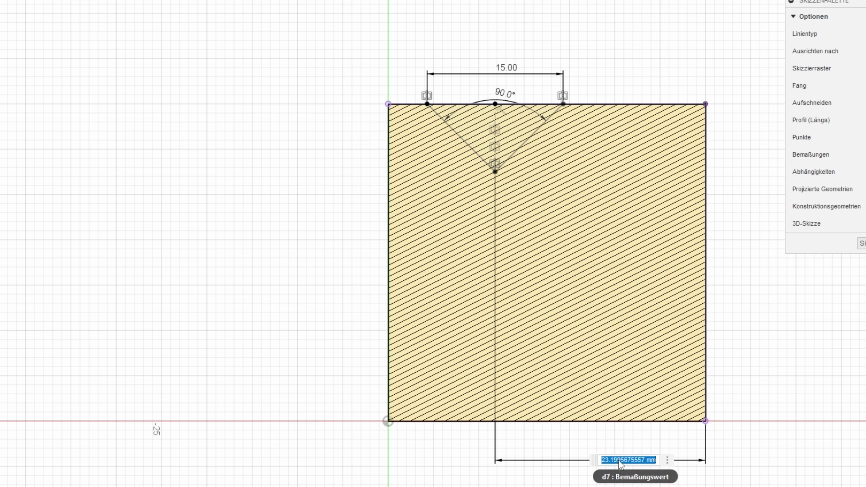
{"action": "type", "text": "20"}
{"action": "key", "text": "Return"}
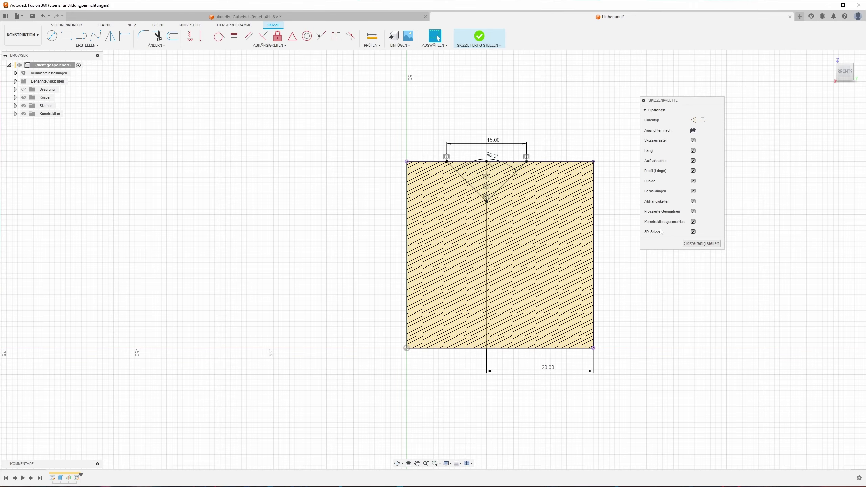
Cut the V profile symmetrically 60 mm along the block to form the groove.
{"action": "left_click", "coordinate": [693, 242]}
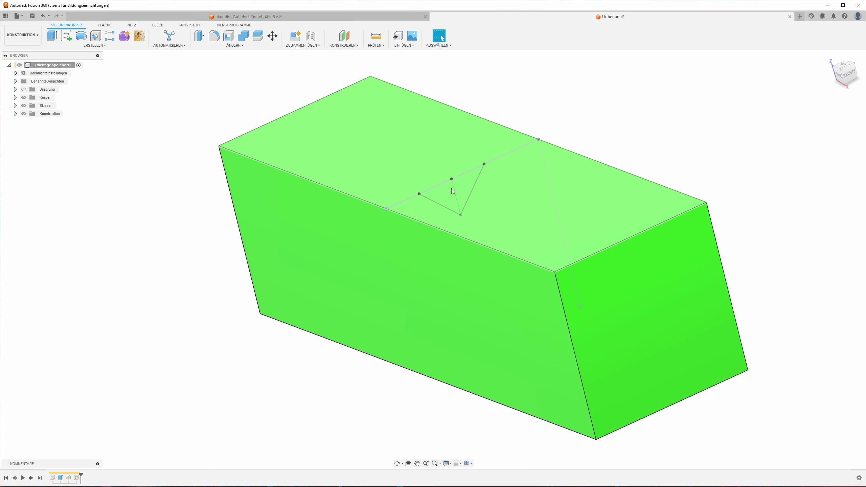
{"action": "left_click", "coordinate": [52, 36]}
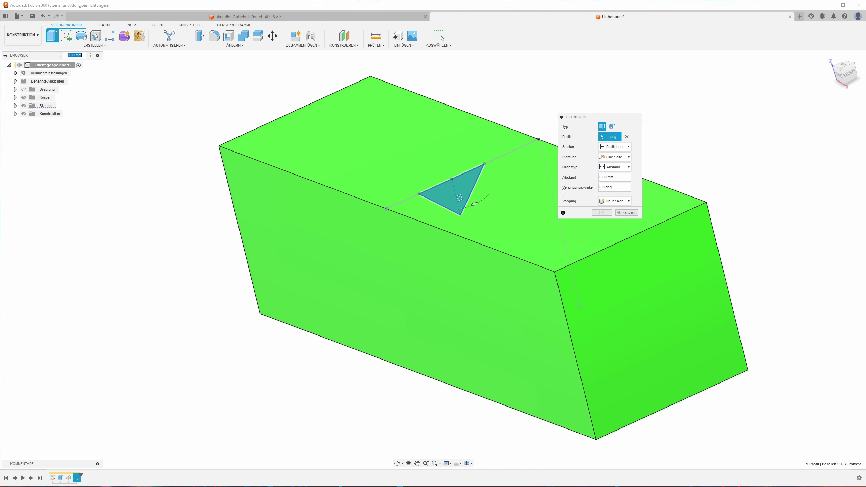
{"action": "left_click", "coordinate": [628, 201]}
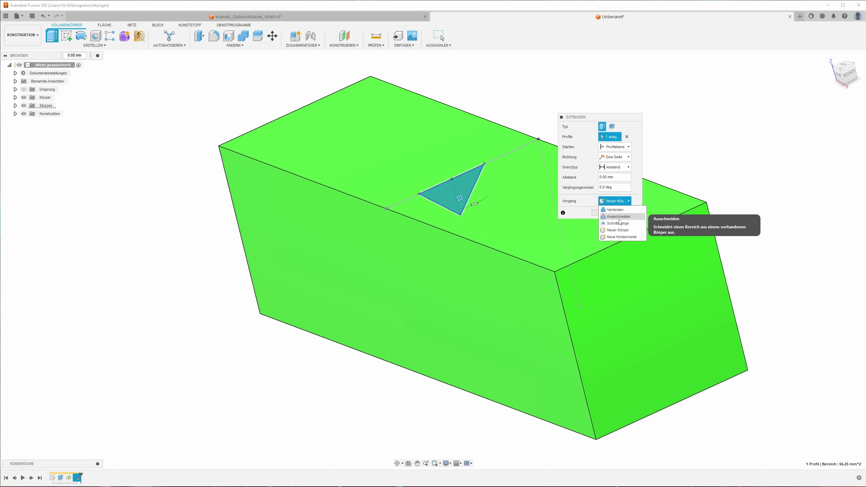
{"action": "left_click", "coordinate": [621, 217]}
{"action": "left_click_drag", "start_coordinate": [459, 199], "coordinate": [539, 232]}
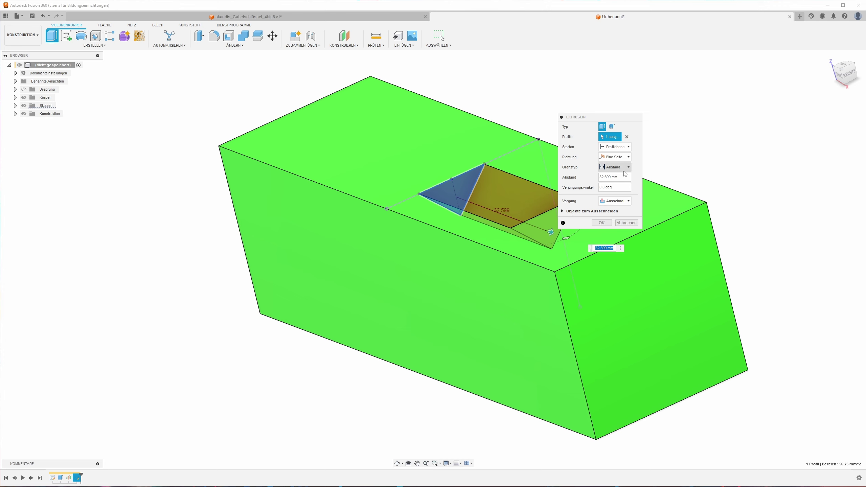
{"action": "left_click", "coordinate": [625, 157]}
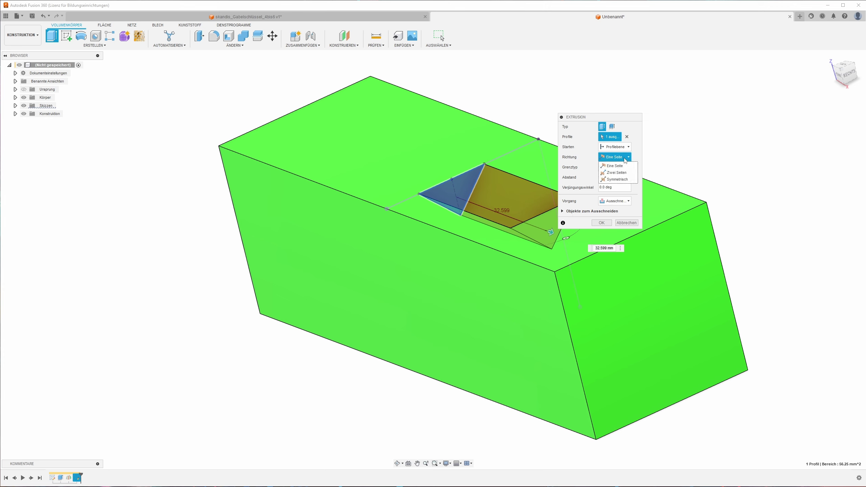
{"action": "left_click", "coordinate": [618, 180]}
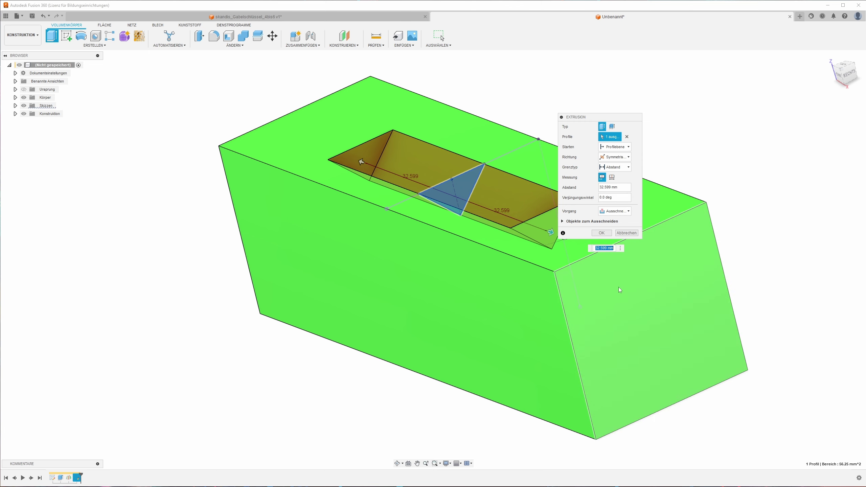
{"action": "type", "text": "60"}
{"action": "key", "text": "Return"}
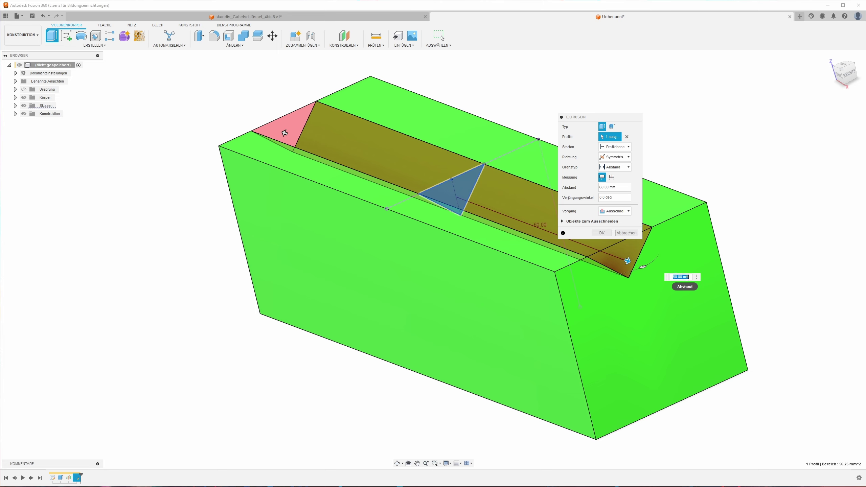
{"action": "mouse_move", "coordinate": [683, 277]}
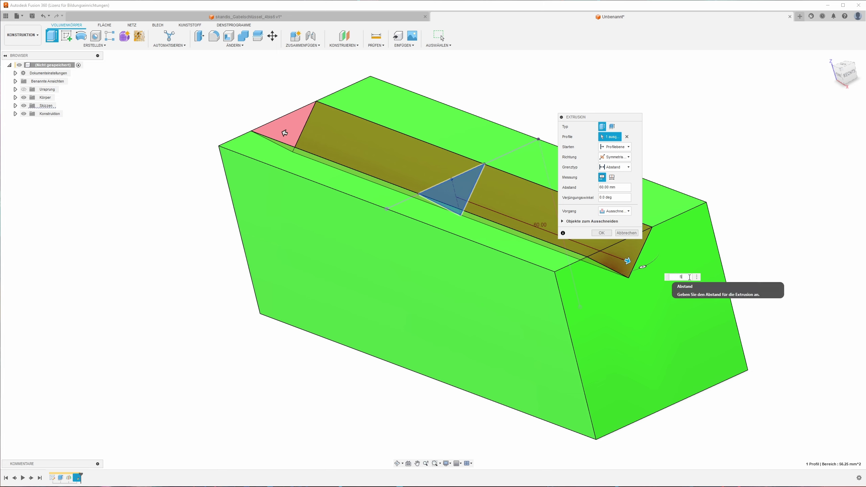
{"action": "key", "text": "Return"}
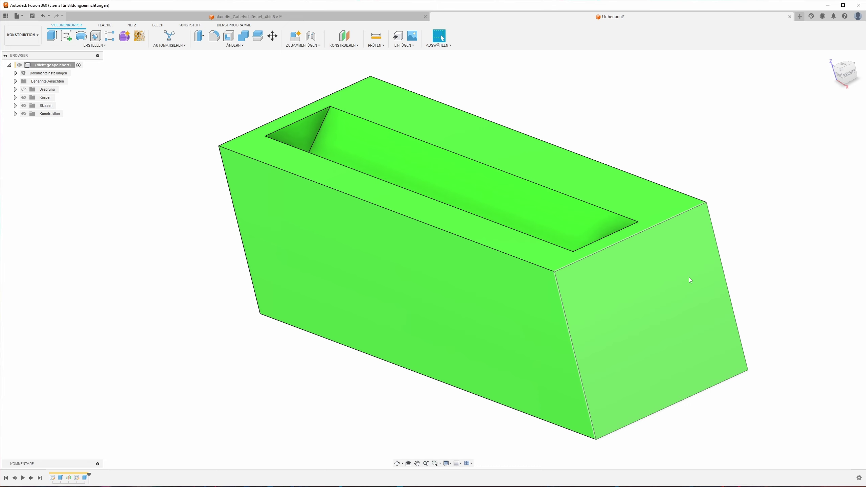
{"action": "middle_click_drag", "start_coordinate": [689, 278], "coordinate": [483, 240], "text": "shift"}
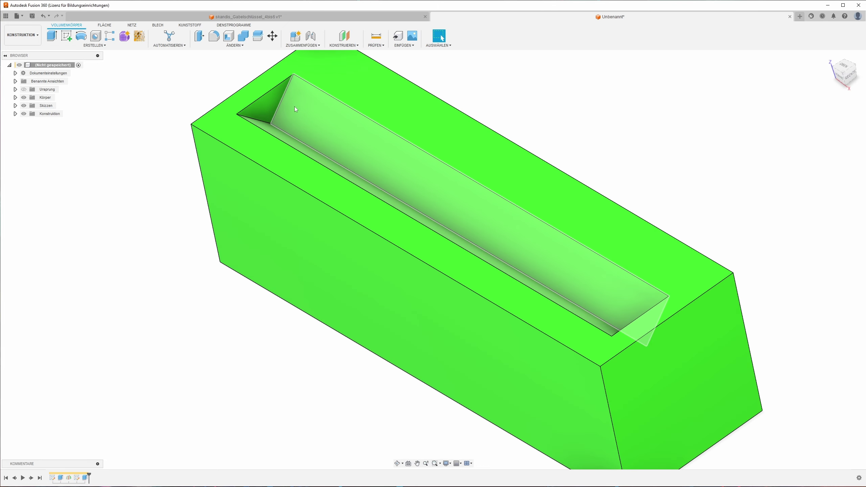
{"action": "scroll", "coordinate": [639, 306], "scroll_direction": "down", "scroll_amount": 2}
{"action": "middle_click_drag", "start_coordinate": [530, 264], "coordinate": [551, 289], "text": "shift"}
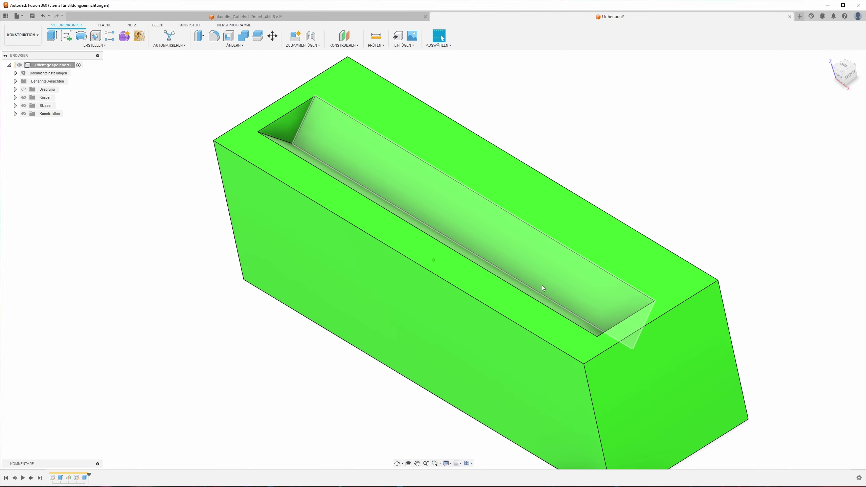
{"action": "middle_click_drag", "start_coordinate": [508, 262], "coordinate": [436, 243], "text": "shift"}
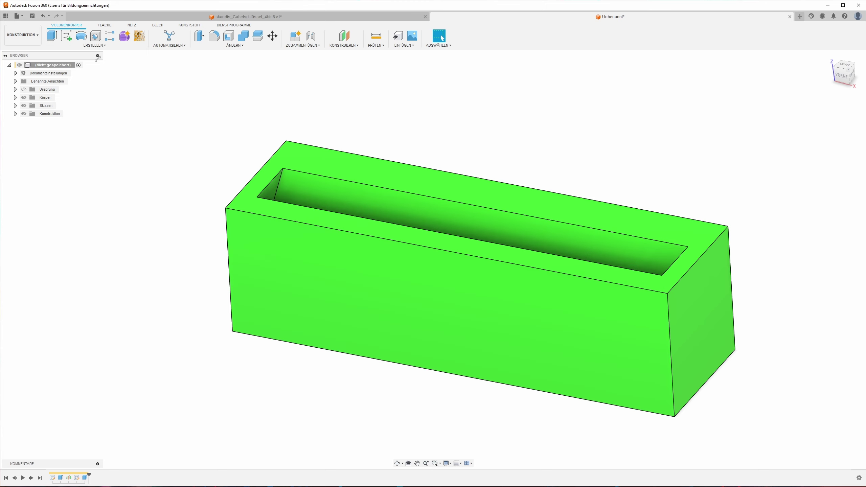
Sketch a full-height vertical construction line on the block's front face.
{"action": "left_click", "coordinate": [67, 36]}
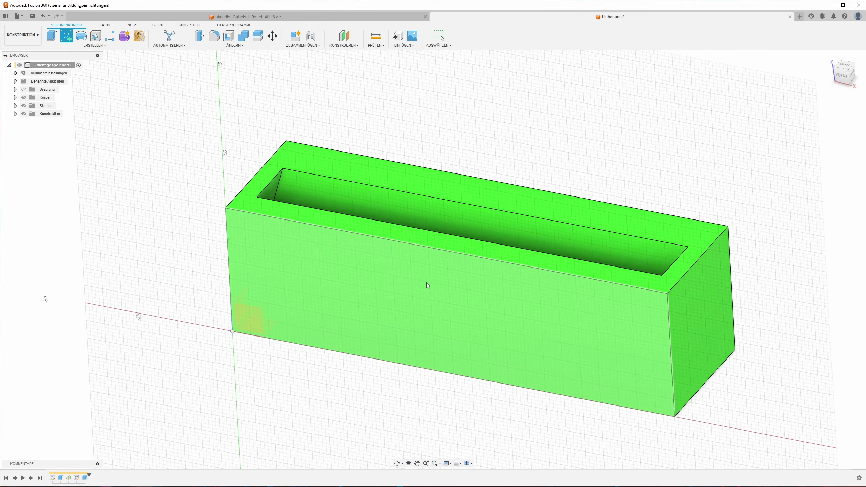
{"action": "left_click", "coordinate": [427, 283]}
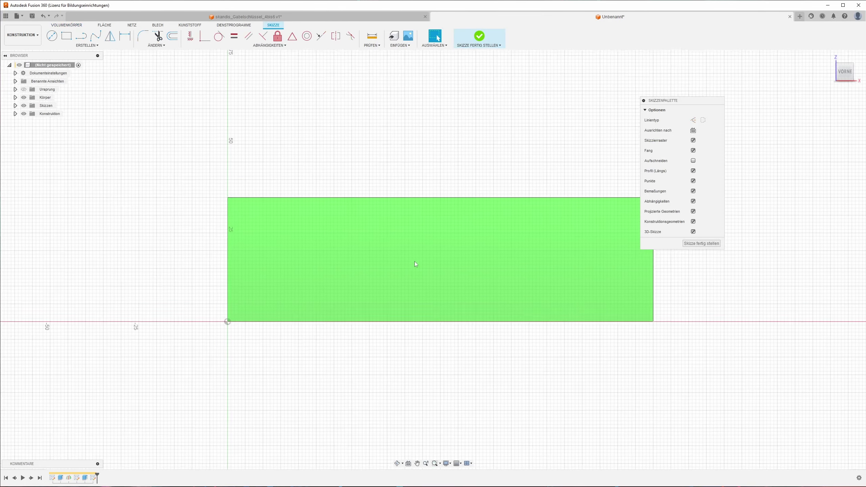
{"action": "left_click", "coordinate": [82, 35]}
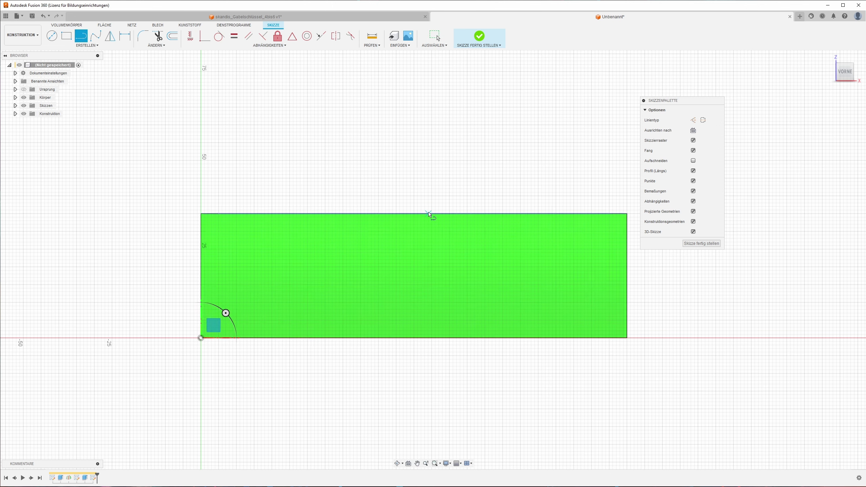
{"action": "left_click", "coordinate": [423, 213]}
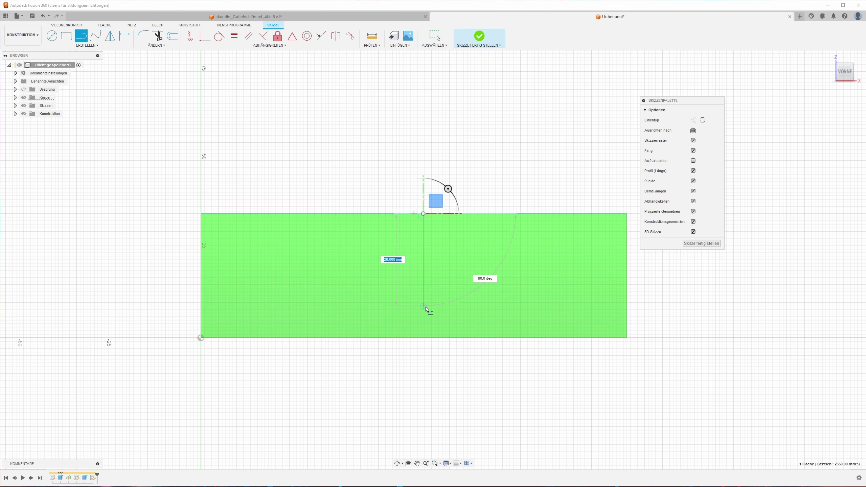
{"action": "left_click", "coordinate": [423, 338]}
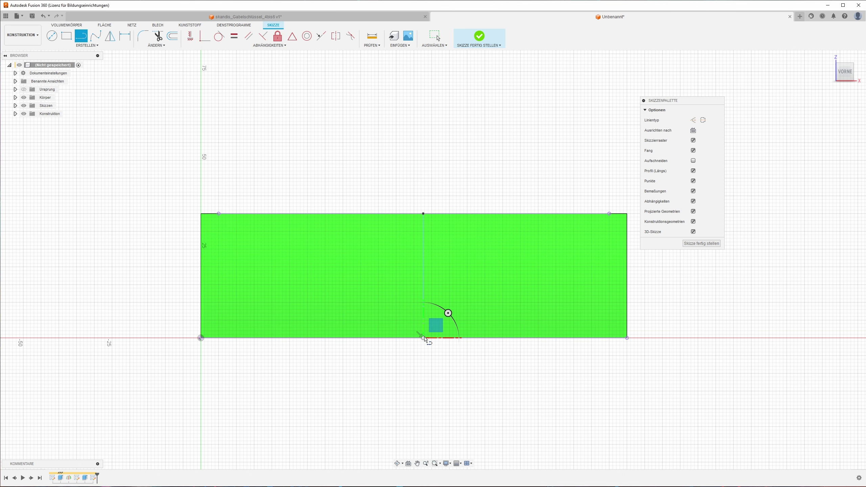
{"action": "key", "text": "Escape"}
{"action": "left_click", "coordinate": [424, 308]}
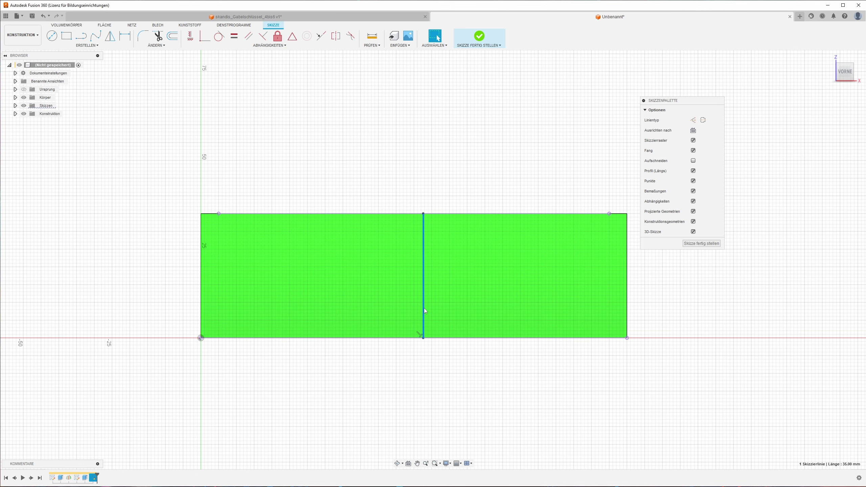
{"action": "key", "text": "x"}
{"action": "left_click", "coordinate": [448, 182]}
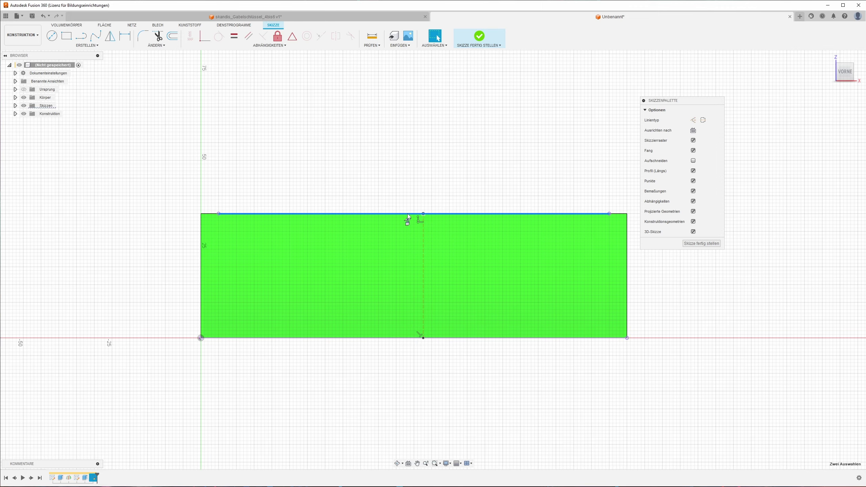
Constrain the construction line to the midpoint of the top edge.
{"action": "double_click", "coordinate": [407, 214]}
{"action": "left_click", "coordinate": [272, 45]}
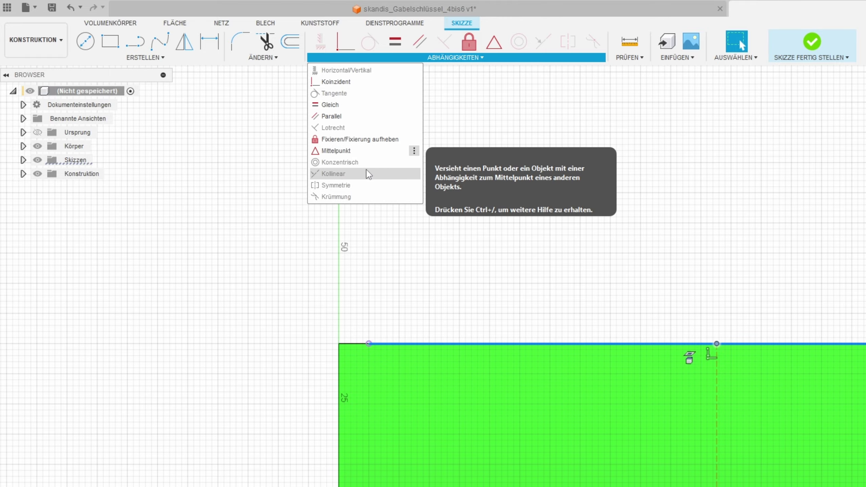
{"action": "left_click", "coordinate": [361, 152]}
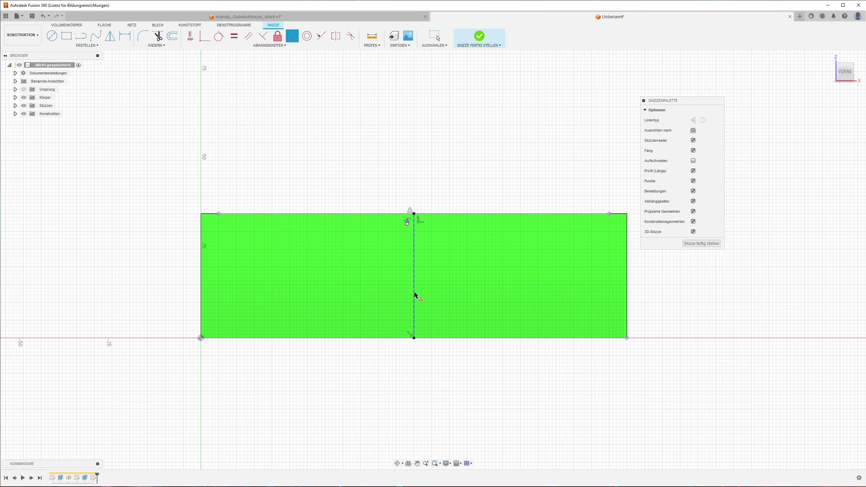
{"action": "left_click", "coordinate": [429, 214]}
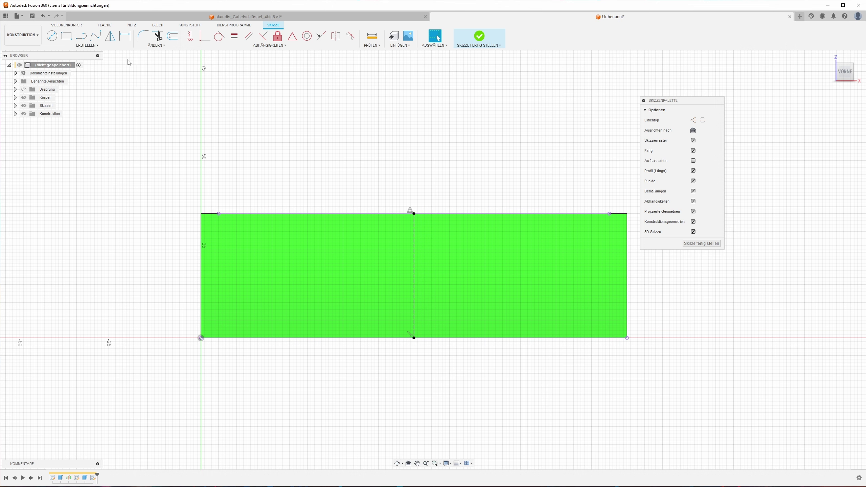
Draw a second full-height vertical line just left of the centre line.
{"action": "left_click", "coordinate": [81, 35]}
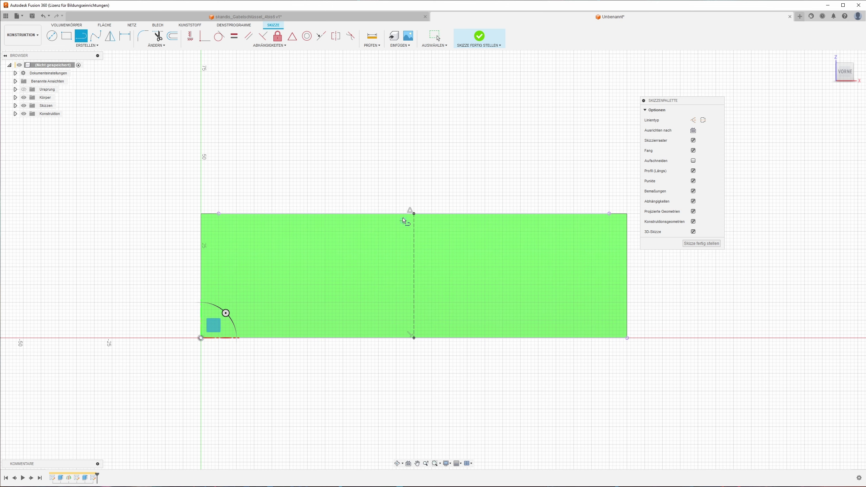
{"action": "left_click", "coordinate": [402, 214]}
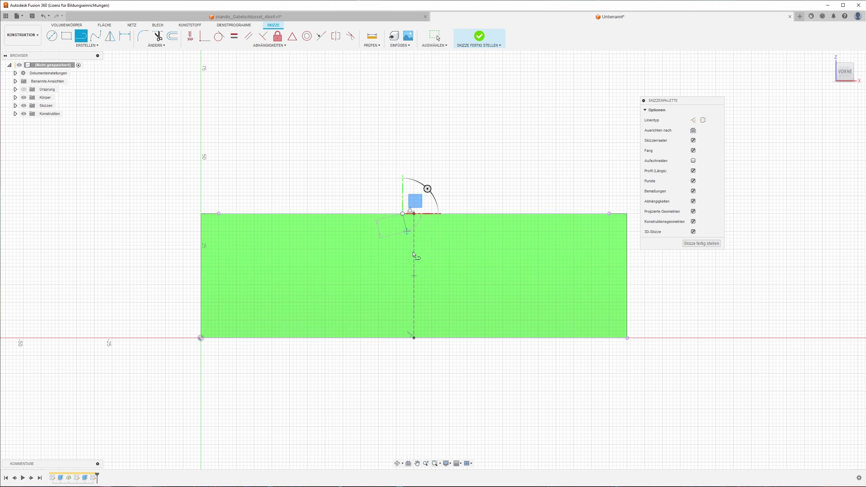
{"action": "left_click", "coordinate": [402, 338]}
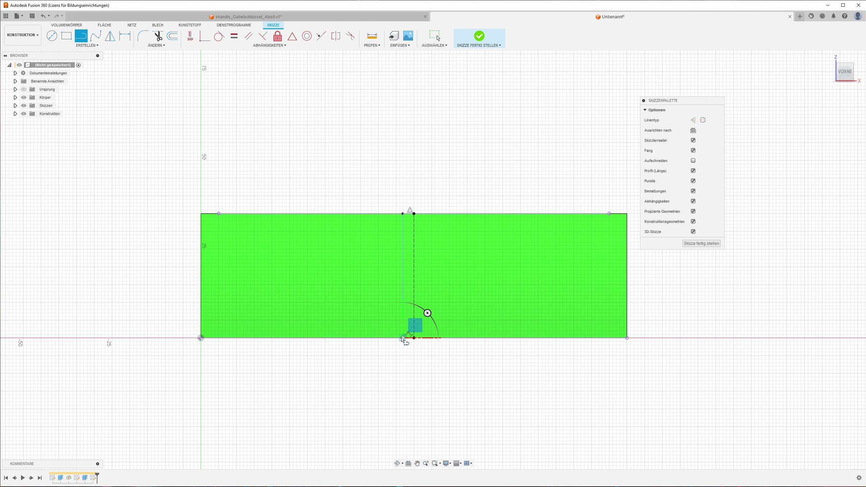
{"action": "key", "text": "Escape"}
{"action": "left_click", "coordinate": [403, 285]}
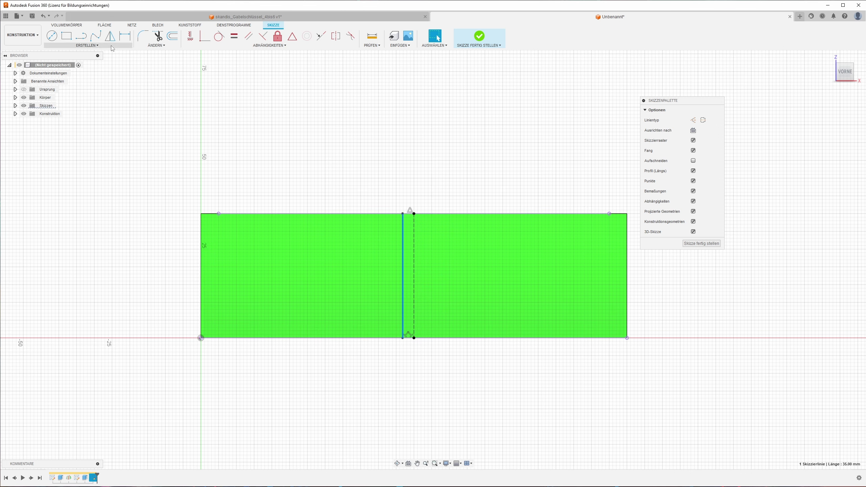
{"action": "left_click", "coordinate": [110, 36]}
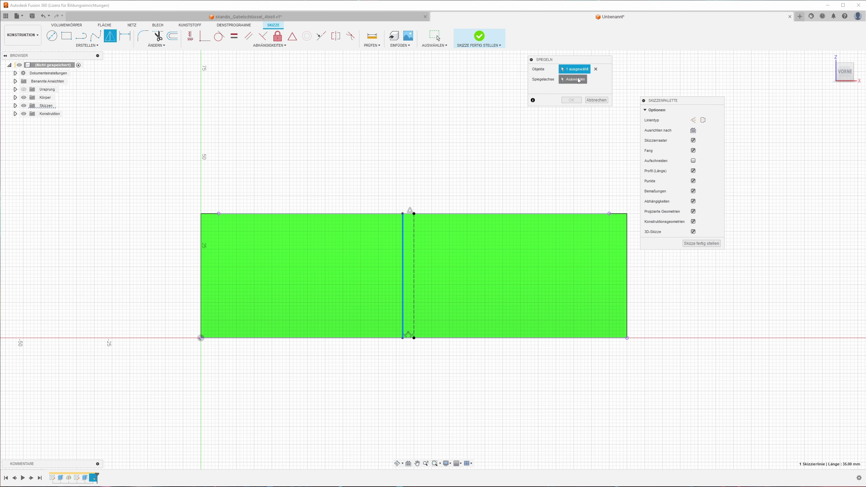
Mirror the line about the centre line and dimension the pair 2.7 mm apart.
{"action": "left_click", "coordinate": [414, 268]}
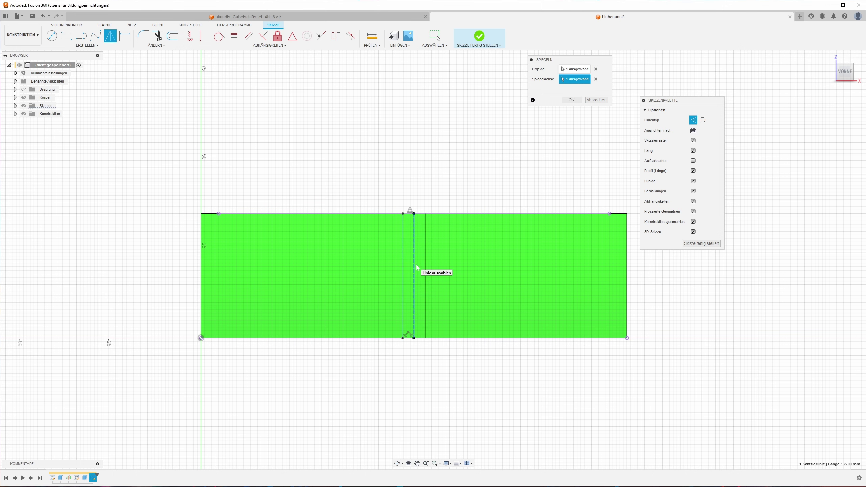
{"action": "key", "text": "Return"}
{"action": "scroll", "coordinate": [416, 265], "scroll_direction": "down", "scroll_amount": 2}
{"action": "key", "text": "d"}
{"action": "left_click", "coordinate": [406, 309]}
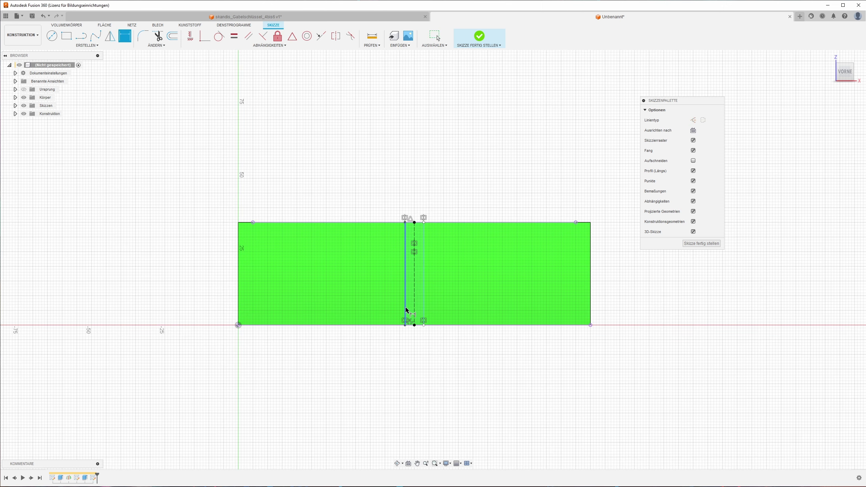
{"action": "scroll", "coordinate": [420, 309], "scroll_direction": "up", "scroll_amount": 3}
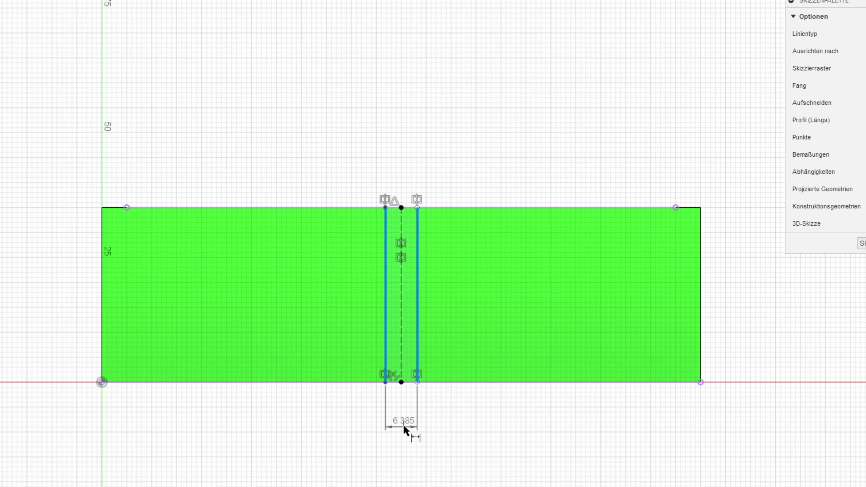
{"action": "left_click", "coordinate": [404, 428]}
{"action": "type", "text": "2,7"}
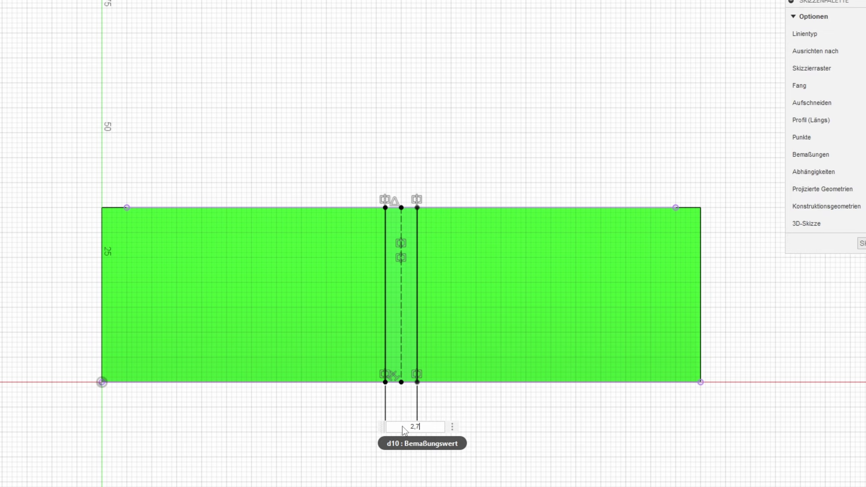
{"action": "key", "text": "Return"}
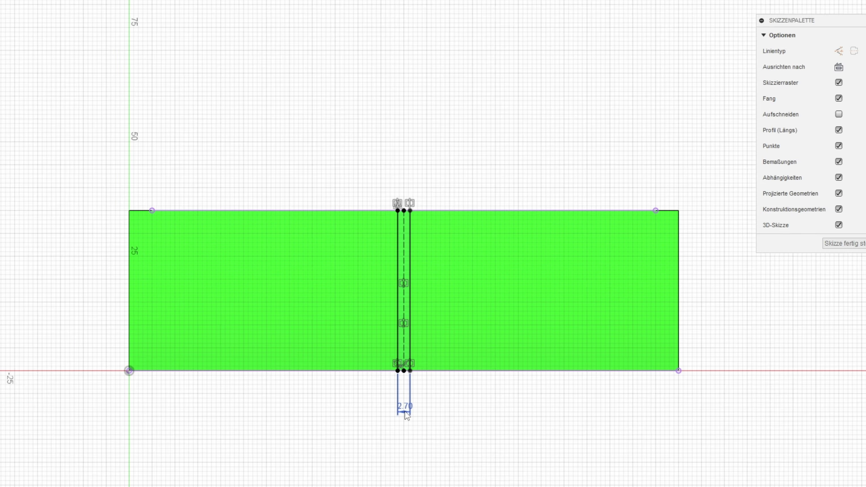
{"action": "scroll", "coordinate": [418, 242], "scroll_direction": "up", "scroll_amount": 2}
{"action": "scroll", "coordinate": [417, 242], "scroll_direction": "up", "scroll_amount": 1}
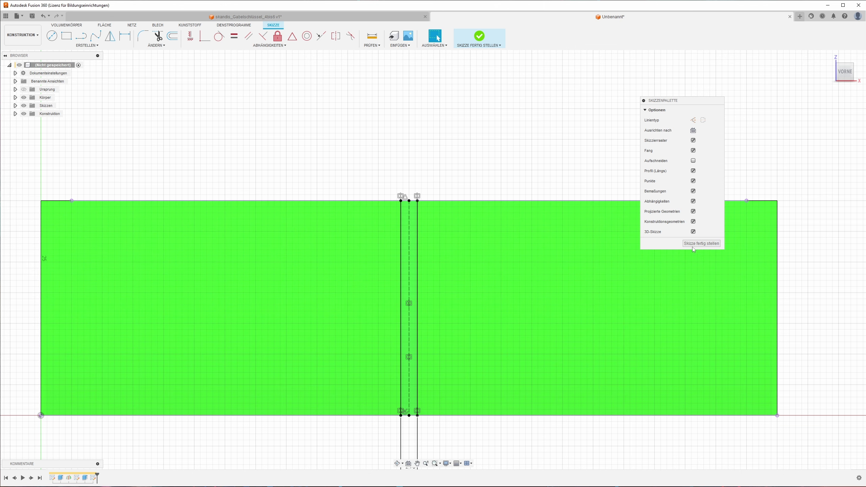
Cut the 2.7 mm slot profile -20 mm into the block's front wall.
{"action": "left_click", "coordinate": [695, 244]}
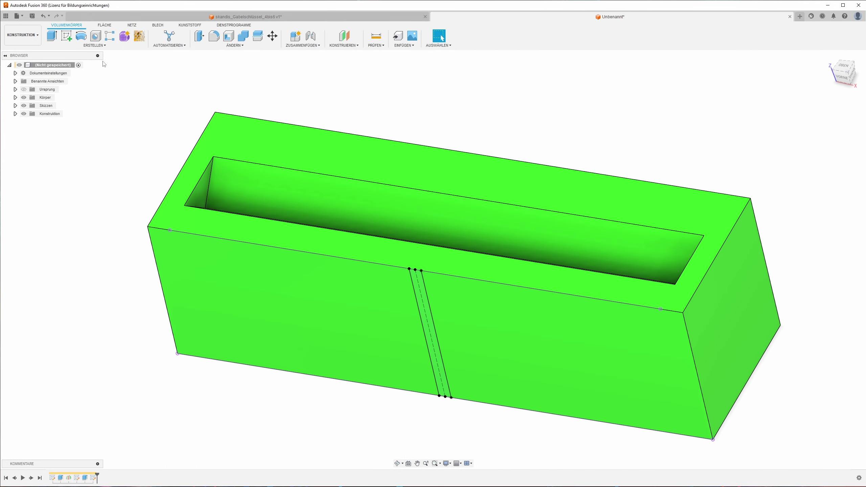
{"action": "left_click", "coordinate": [52, 36]}
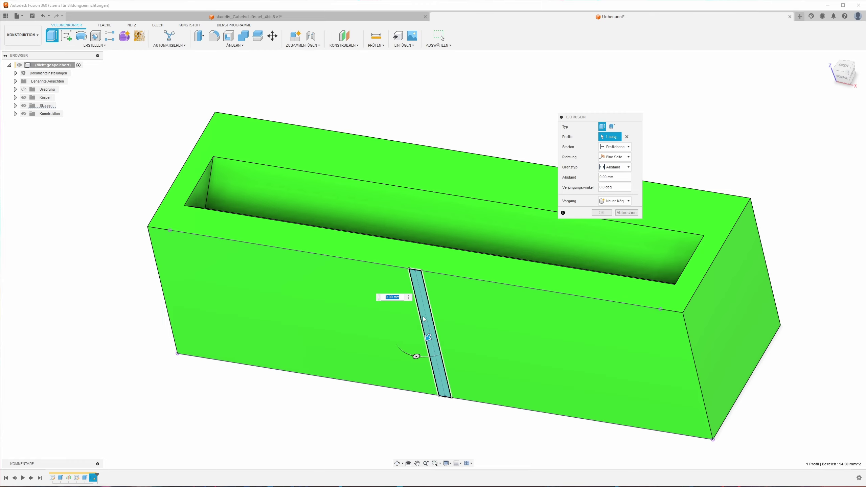
{"action": "left_click_drag", "start_coordinate": [427, 337], "coordinate": [450, 290]}
{"action": "mouse_move", "coordinate": [450, 290]}
{"action": "middle_mouse_down", "text": "shift"}
{"action": "mouse_move", "coordinate": [473, 288]}
{"action": "mouse_move", "coordinate": [458, 290]}
{"action": "mouse_move", "coordinate": [448, 262]}
{"action": "middle_mouse_up", "text": "shift"}
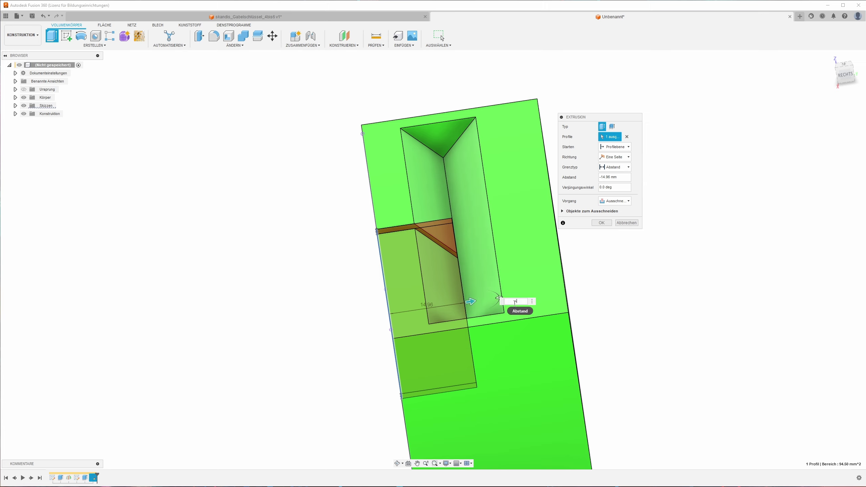
{"action": "type", "text": "-20"}
{"action": "middle_click_drag", "start_coordinate": [515, 303], "coordinate": [551, 319], "text": "shift"}
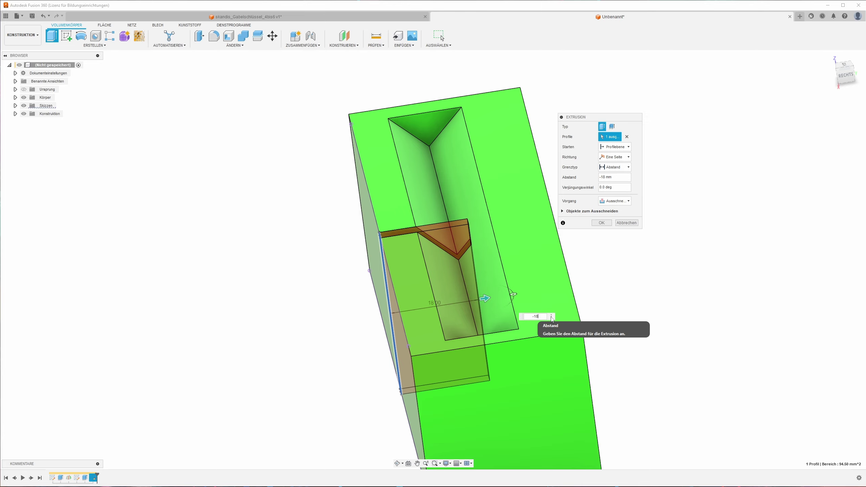
{"action": "middle_click_drag", "start_coordinate": [553, 319], "coordinate": [471, 279], "text": "shift"}
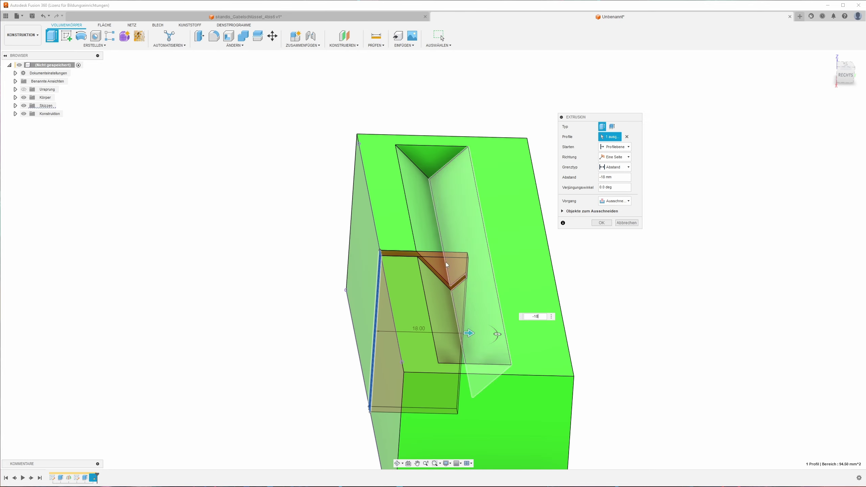
{"action": "mouse_move", "coordinate": [445, 262]}
{"action": "middle_mouse_down", "text": "shift"}
{"action": "mouse_move", "coordinate": [574, 239]}
{"action": "mouse_move", "coordinate": [358, 240]}
{"action": "mouse_move", "coordinate": [405, 312]}
{"action": "mouse_move", "coordinate": [431, 262]}
{"action": "mouse_move", "coordinate": [445, 278]}
{"action": "mouse_move", "coordinate": [434, 279]}
{"action": "mouse_move", "coordinate": [398, 251]}
{"action": "middle_mouse_up", "text": "shift"}
{"action": "left_click", "coordinate": [601, 223]}
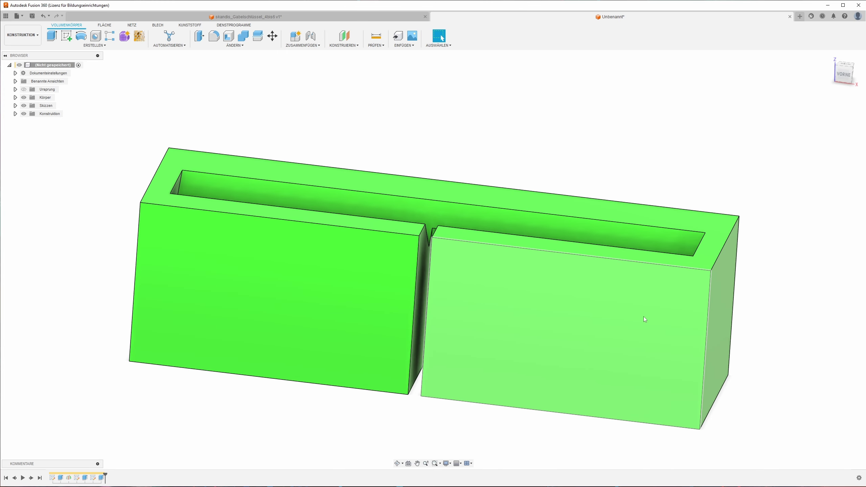
Start a rectangular feature pattern of the slot cut along the block's top edge.
{"action": "middle_click_drag", "start_coordinate": [372, 261], "coordinate": [382, 245], "text": "shift"}
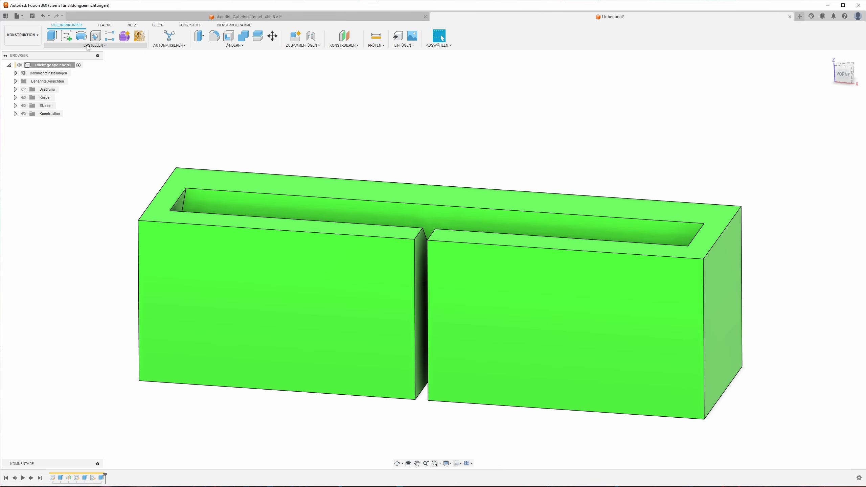
{"action": "left_click", "coordinate": [112, 38]}
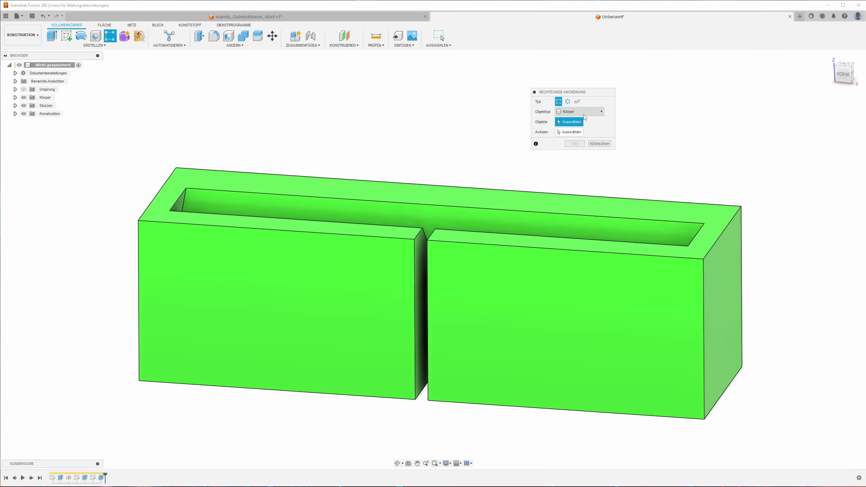
{"action": "left_click", "coordinate": [579, 111]}
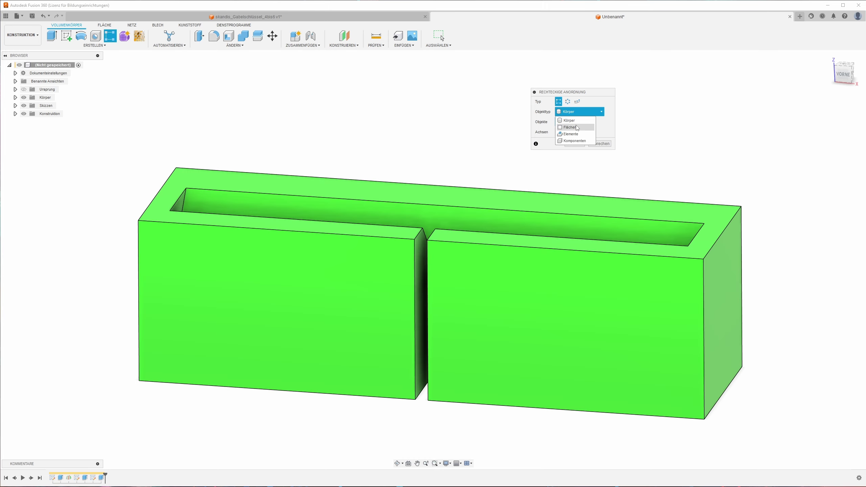
{"action": "left_click", "coordinate": [573, 135]}
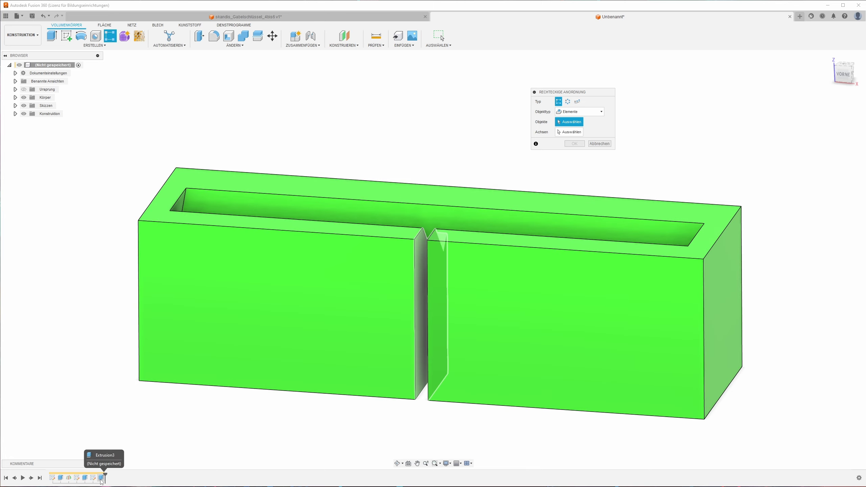
{"action": "left_click", "coordinate": [101, 478]}
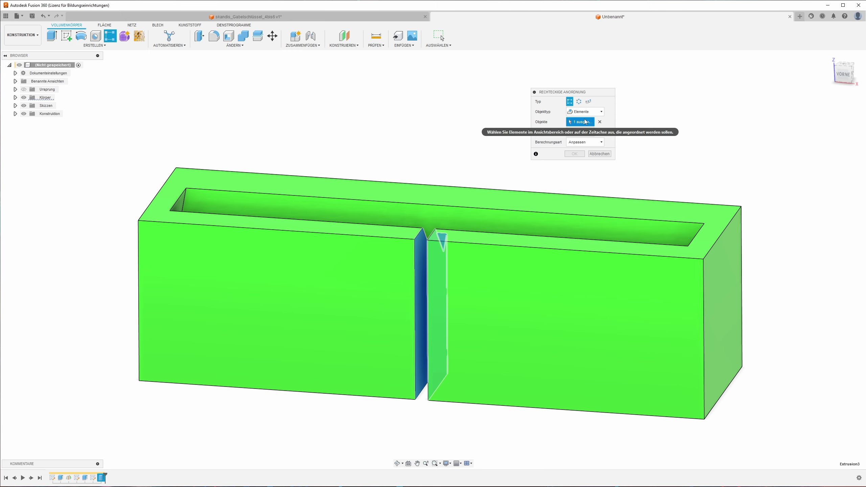
{"action": "left_click", "coordinate": [581, 132]}
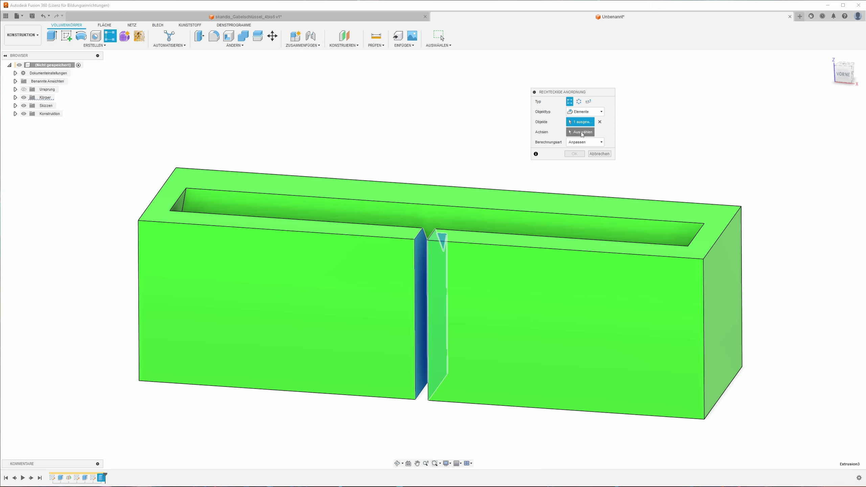
{"action": "left_click", "coordinate": [518, 247]}
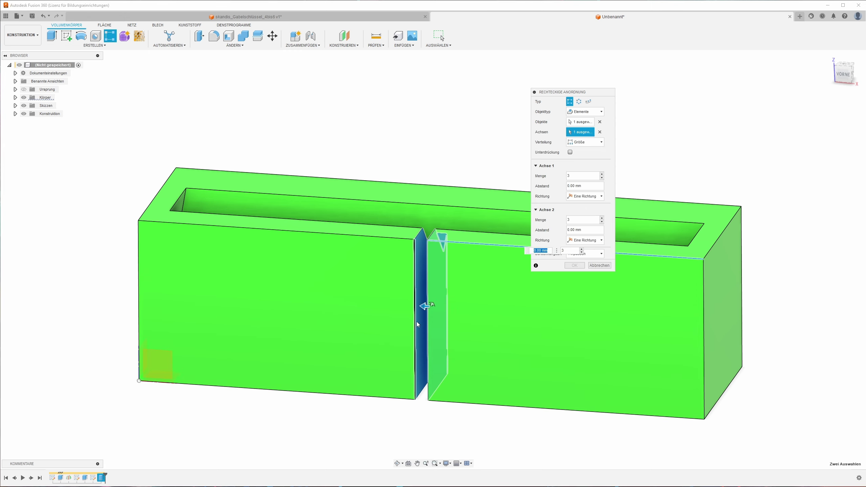
Make it five slots, symmetric, spaced 46 mm apart, and apply the pattern.
{"action": "left_click_drag", "start_coordinate": [424, 306], "coordinate": [286, 296]}
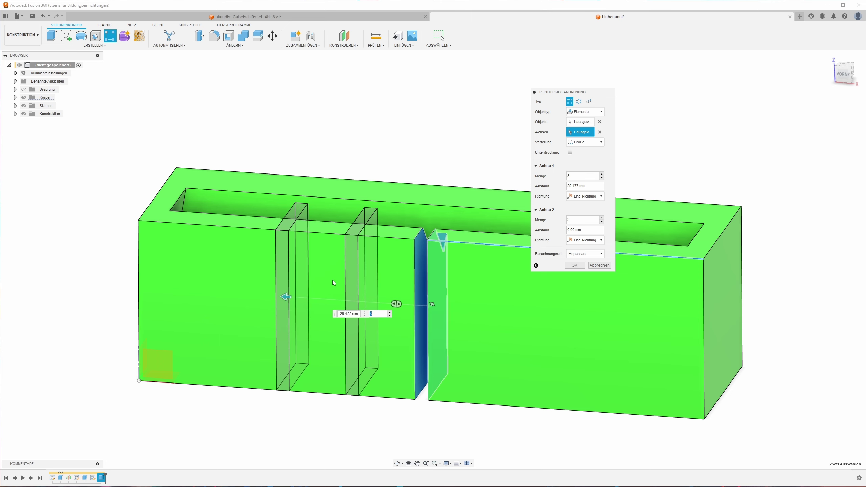
{"action": "left_click", "coordinate": [602, 174]}
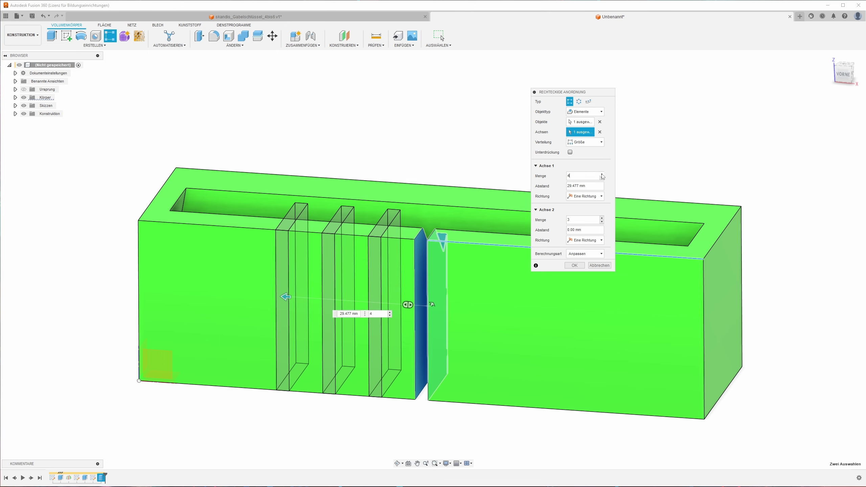
{"action": "left_click", "coordinate": [602, 175]}
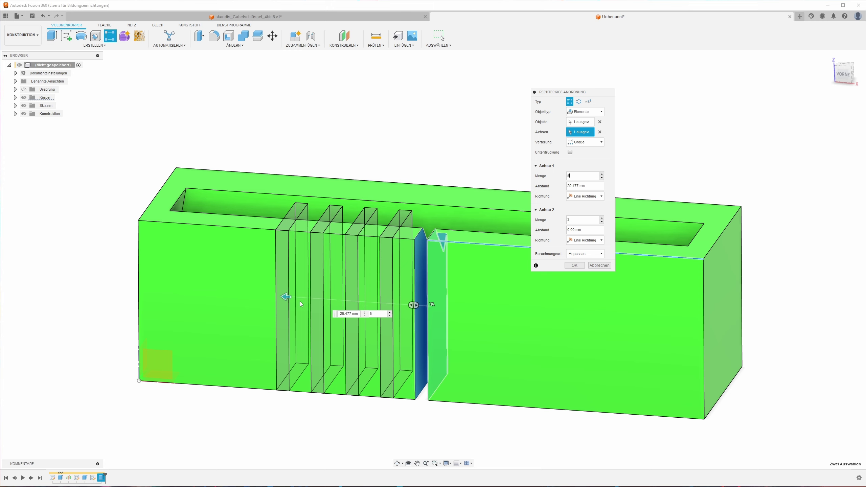
{"action": "left_click", "coordinate": [586, 196]}
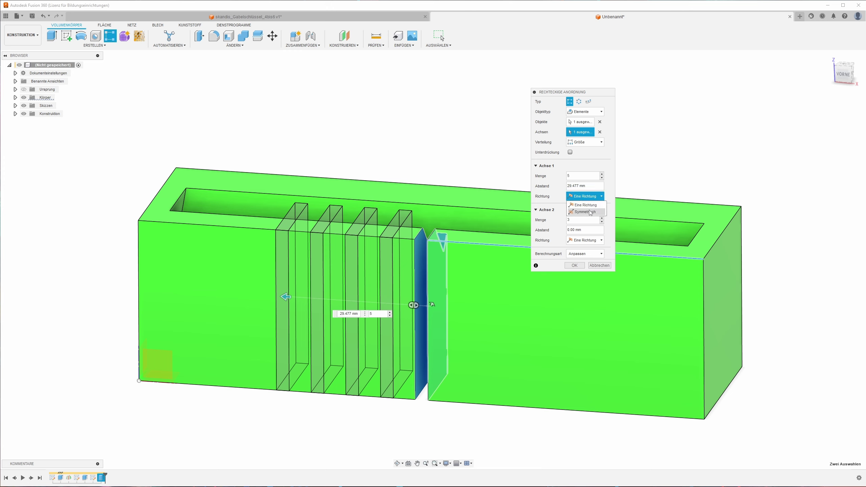
{"action": "left_click", "coordinate": [590, 213]}
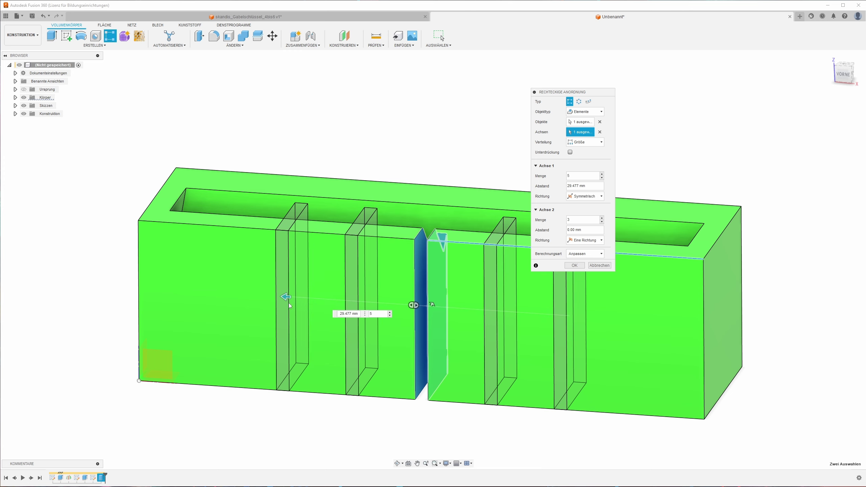
{"action": "left_click_drag", "start_coordinate": [287, 296], "coordinate": [203, 295]}
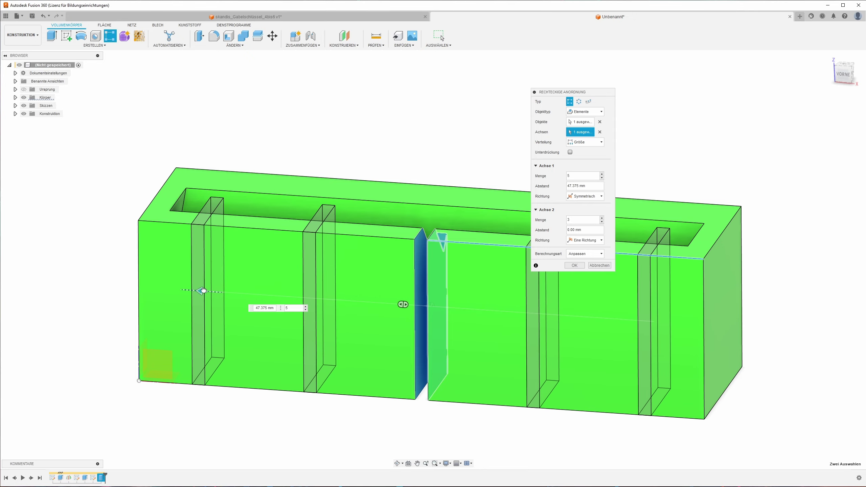
{"action": "middle_click_drag", "start_coordinate": [204, 295], "coordinate": [268, 298], "text": "shift"}
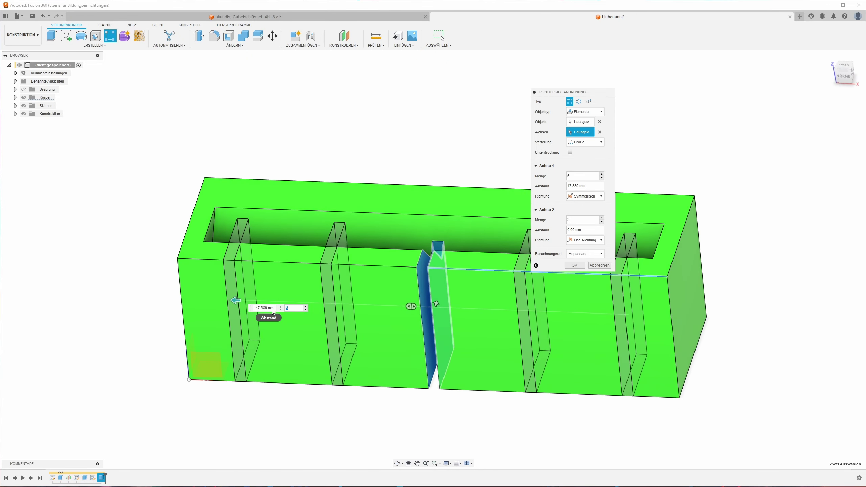
{"action": "double_click", "coordinate": [263, 310]}
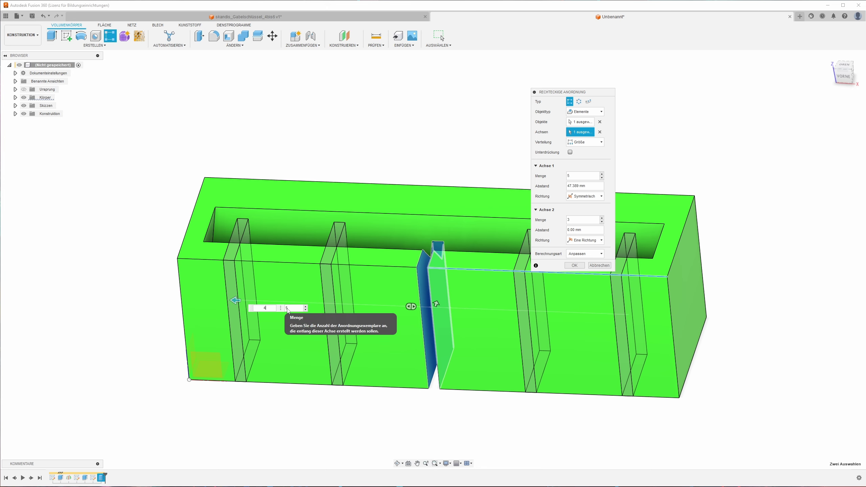
{"action": "type", "text": "4"}
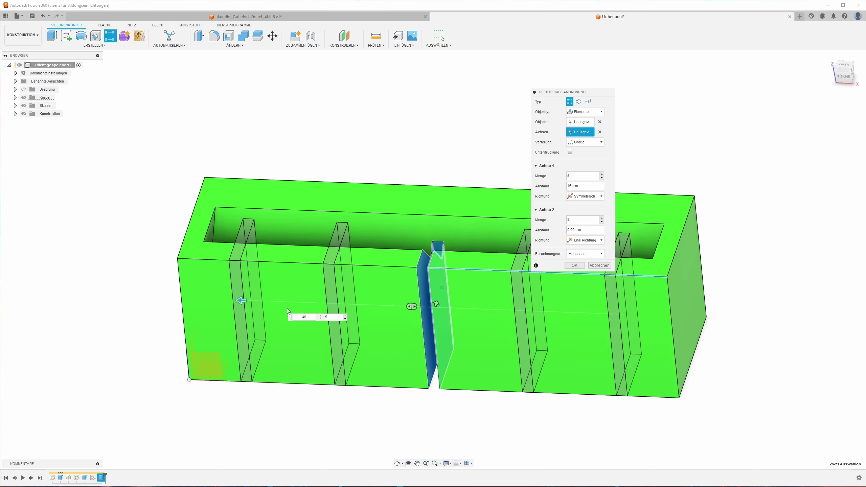
{"action": "mouse_move", "coordinate": [287, 309]}
{"action": "middle_mouse_down", "text": "shift"}
{"action": "mouse_move", "coordinate": [304, 265]}
{"action": "mouse_move", "coordinate": [276, 249]}
{"action": "middle_mouse_up", "text": "shift"}
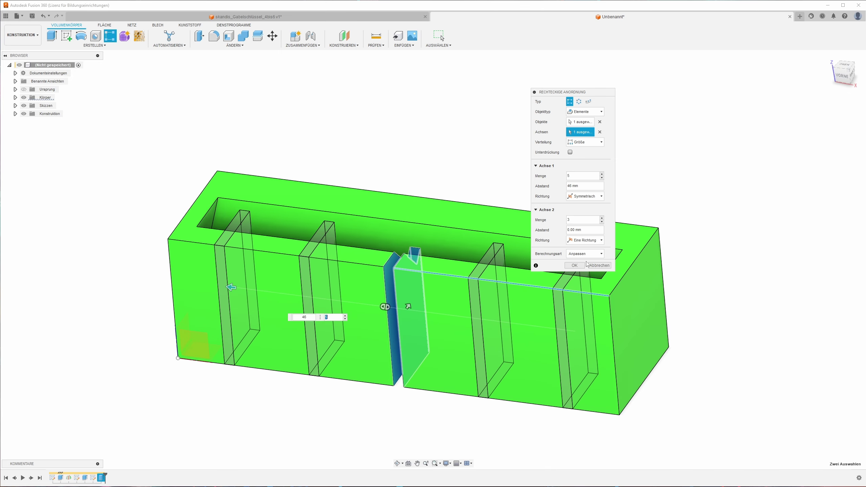
{"action": "left_click", "coordinate": [575, 266]}
Orbit around the slotted block, then bring the Printables Skadis T-Nuts browser page fully on screen.
{"action": "mouse_move", "coordinate": [565, 161]}
{"action": "middle_mouse_down", "text": "shift"}
{"action": "mouse_move", "coordinate": [557, 177]}
{"action": "mouse_move", "coordinate": [425, 257]}
{"action": "mouse_move", "coordinate": [430, 284]}
{"action": "mouse_move", "coordinate": [381, 220]}
{"action": "mouse_move", "coordinate": [354, 245]}
{"action": "middle_mouse_up", "text": "shift"}
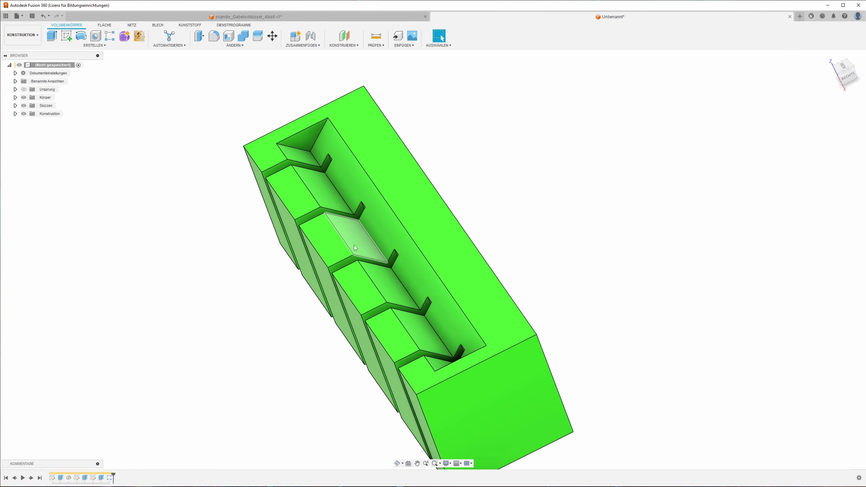
{"action": "middle_click_drag", "start_coordinate": [359, 209], "coordinate": [419, 327], "text": "shift"}
{"action": "mouse_move", "coordinate": [394, 287]}
{"action": "middle_mouse_down", "text": "shift"}
{"action": "mouse_move", "coordinate": [335, 161]}
{"action": "mouse_move", "coordinate": [302, 161]}
{"action": "mouse_move", "coordinate": [357, 260]}
{"action": "mouse_move", "coordinate": [420, 329]}
{"action": "mouse_move", "coordinate": [528, 322]}
{"action": "mouse_move", "coordinate": [460, 297]}
{"action": "middle_mouse_up", "text": "shift"}
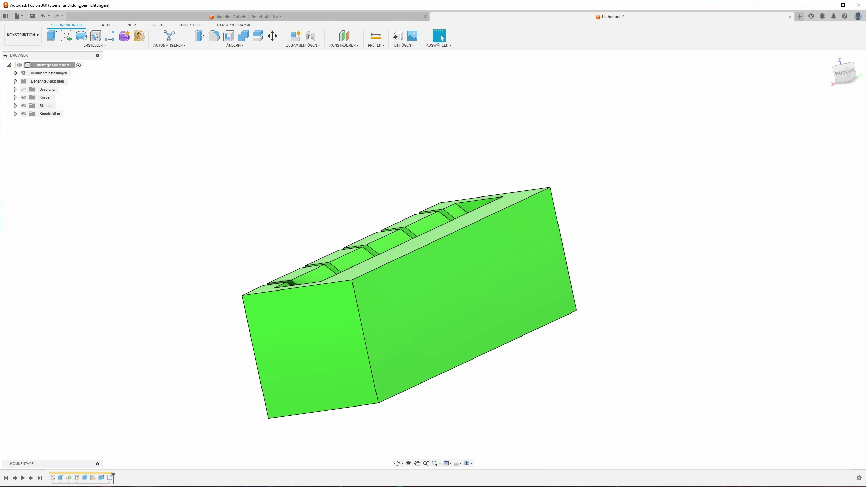
{"action": "key", "text": "alt+Tab"}
{"action": "left_click_drag", "start_coordinate": [808, 38], "coordinate": [648, 38]}
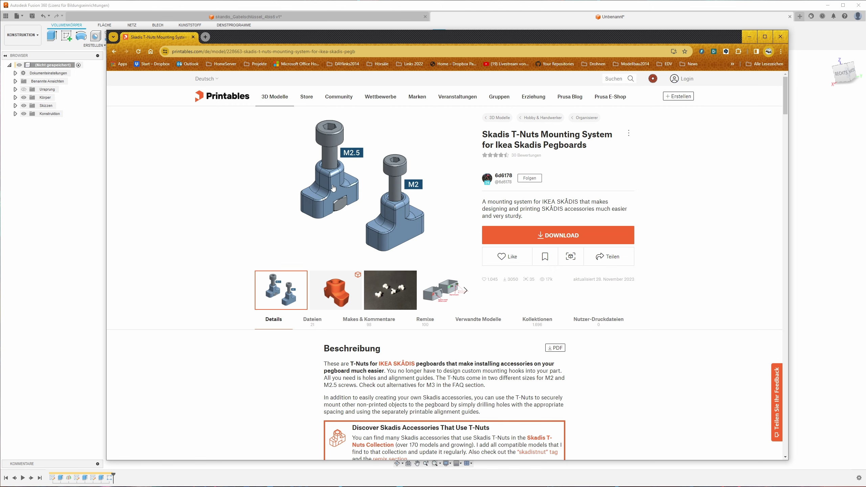
Scroll down to the Skådis Hole Pattern section: 5×15 mm holes on a 40 mm grid.
{"action": "scroll", "coordinate": [340, 175], "scroll_direction": "down", "scroll_amount": 2}
{"action": "scroll", "coordinate": [343, 161], "scroll_direction": "up", "scroll_amount": 2}
{"action": "scroll", "coordinate": [344, 230], "scroll_direction": "down", "scroll_amount": 2}
{"action": "scroll", "coordinate": [355, 236], "scroll_direction": "down", "scroll_amount": 6}
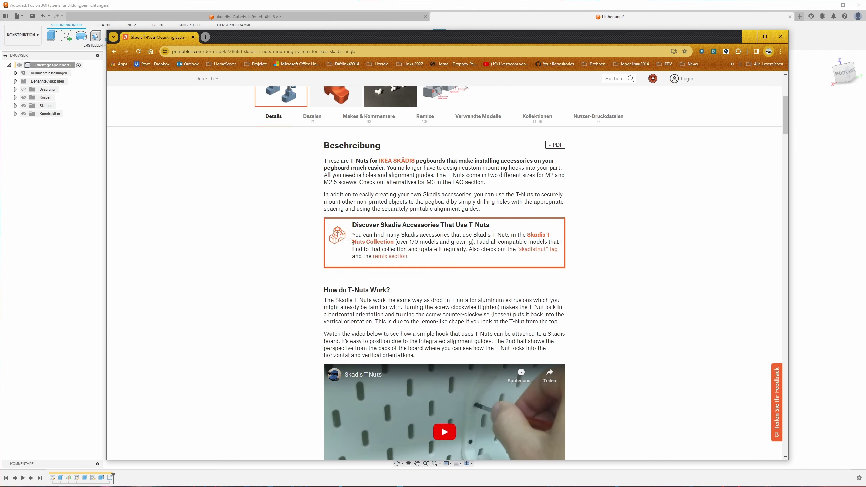
{"action": "scroll", "coordinate": [369, 241], "scroll_direction": "down", "scroll_amount": 6}
{"action": "scroll", "coordinate": [383, 247], "scroll_direction": "down", "scroll_amount": 6}
{"action": "scroll", "coordinate": [389, 250], "scroll_direction": "down", "scroll_amount": 5}
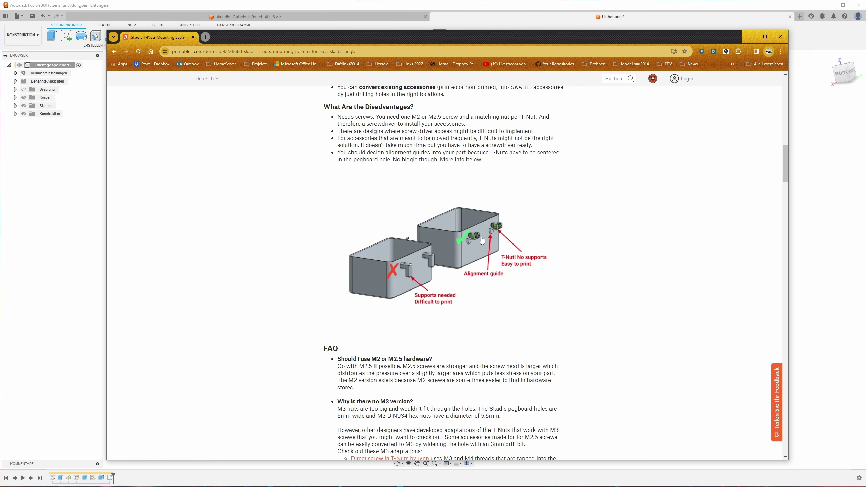
{"action": "scroll", "coordinate": [456, 260], "scroll_direction": "down", "scroll_amount": 5}
{"action": "scroll", "coordinate": [452, 260], "scroll_direction": "down", "scroll_amount": 5}
{"action": "scroll", "coordinate": [447, 260], "scroll_direction": "down", "scroll_amount": 4}
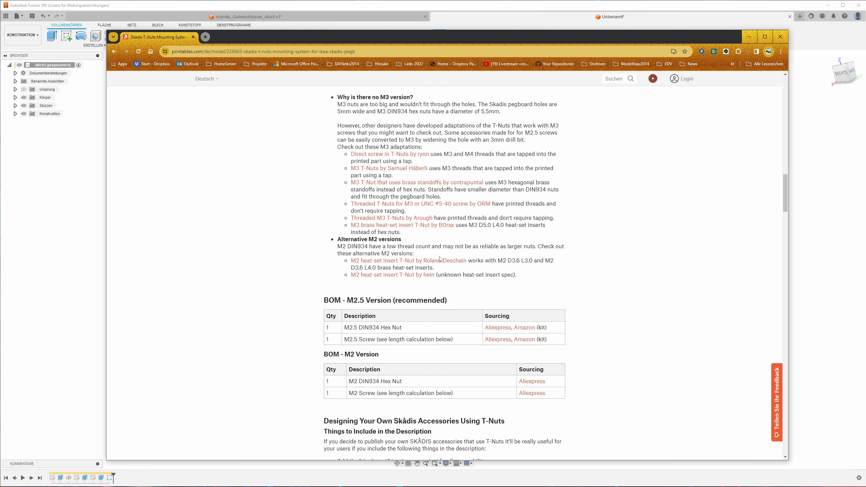
{"action": "scroll", "coordinate": [443, 261], "scroll_direction": "down", "scroll_amount": 5}
{"action": "scroll", "coordinate": [438, 261], "scroll_direction": "down", "scroll_amount": 5}
{"action": "scroll", "coordinate": [439, 262], "scroll_direction": "down", "scroll_amount": 5}
{"action": "scroll", "coordinate": [439, 262], "scroll_direction": "down", "scroll_amount": 5}
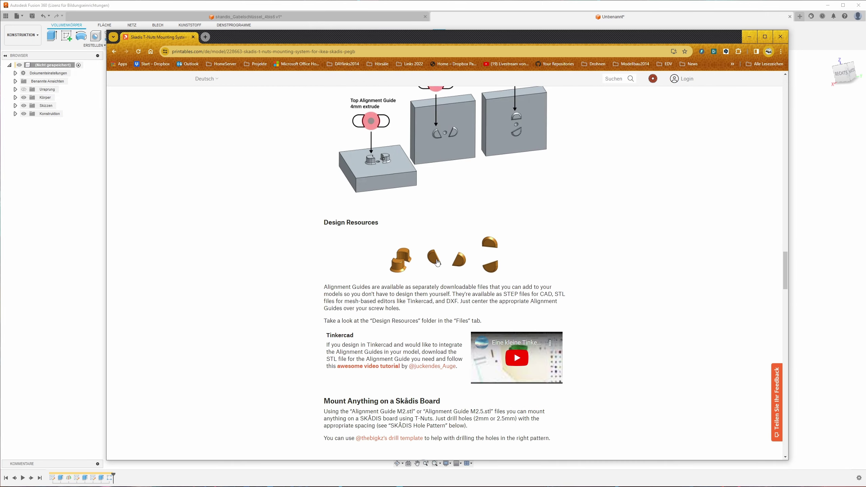
{"action": "scroll", "coordinate": [438, 262], "scroll_direction": "down", "scroll_amount": 5}
{"action": "scroll", "coordinate": [435, 263], "scroll_direction": "down", "scroll_amount": 5}
{"action": "scroll", "coordinate": [431, 265], "scroll_direction": "down", "scroll_amount": 5}
{"action": "scroll", "coordinate": [427, 266], "scroll_direction": "down", "scroll_amount": 5}
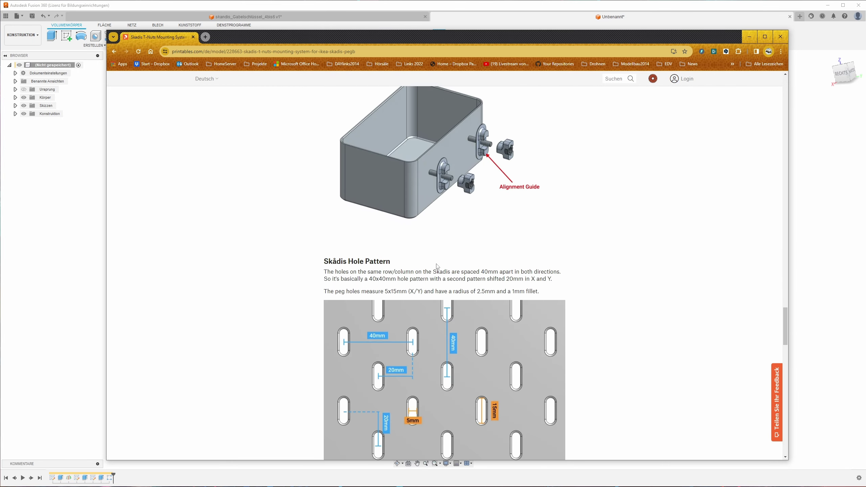
{"action": "scroll", "coordinate": [424, 267], "scroll_direction": "down", "scroll_amount": 5}
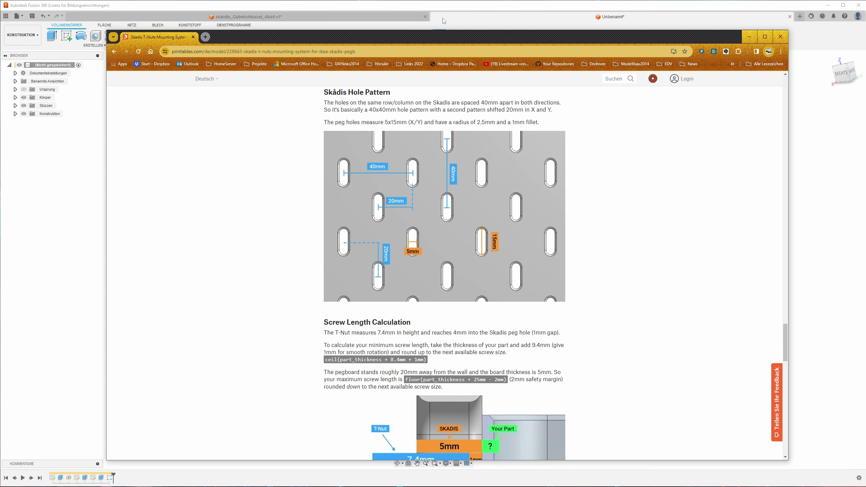
Return to Fusion 360 and start a sketch on the block's square end face.
{"action": "left_click", "coordinate": [440, 7]}
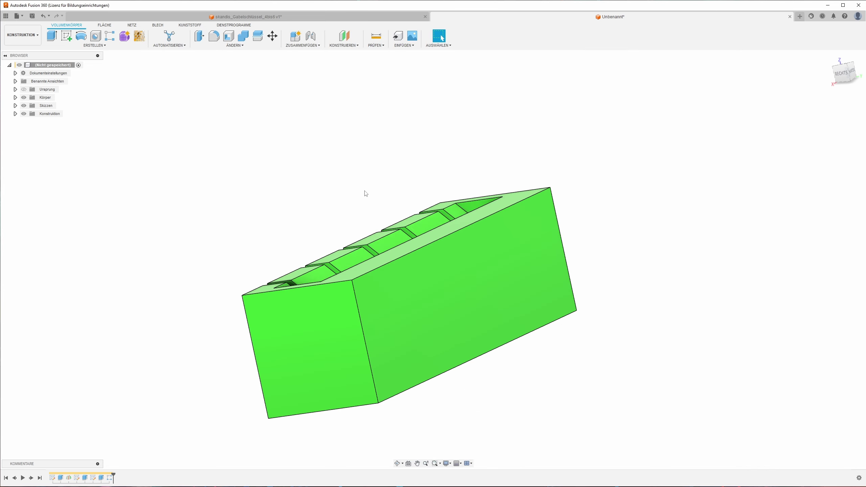
{"action": "key", "text": "F6"}
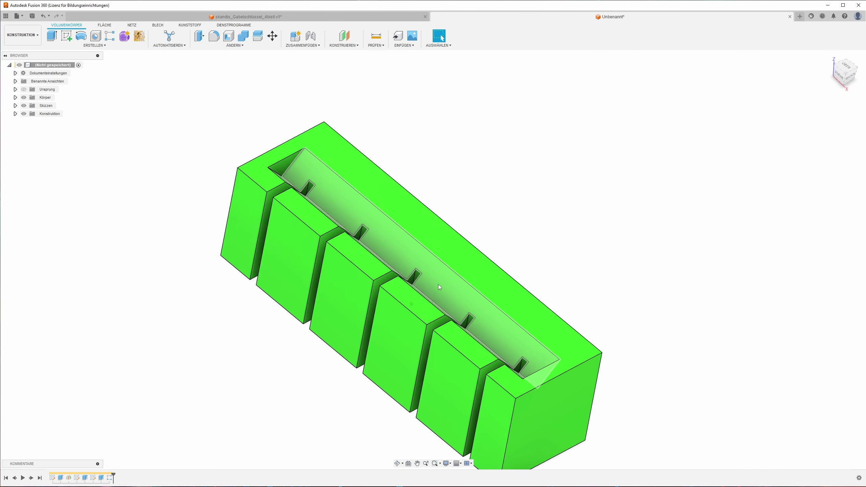
{"action": "middle_click_drag", "start_coordinate": [449, 297], "coordinate": [418, 345], "text": "shift"}
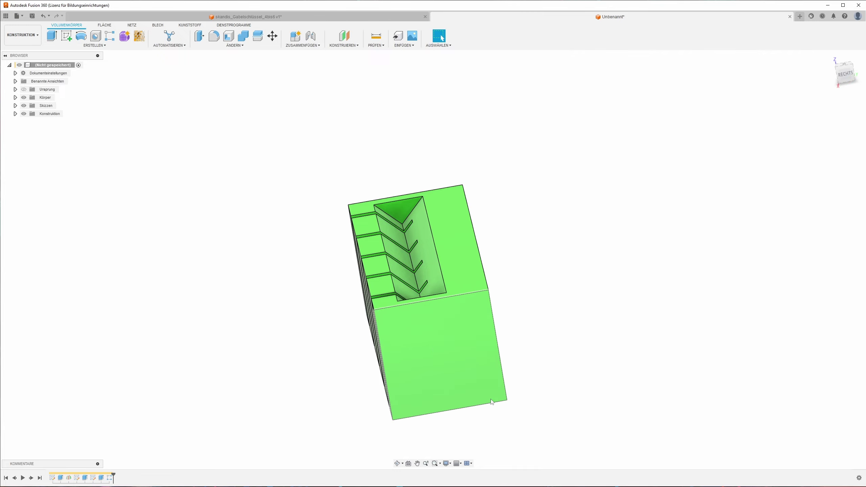
{"action": "mouse_move", "coordinate": [491, 402]}
{"action": "middle_mouse_down", "text": "shift"}
{"action": "mouse_move", "coordinate": [374, 310]}
{"action": "mouse_move", "coordinate": [483, 358]}
{"action": "mouse_move", "coordinate": [409, 287]}
{"action": "mouse_move", "coordinate": [459, 344]}
{"action": "middle_mouse_up", "text": "shift"}
{"action": "left_click", "coordinate": [67, 36]}
{"action": "left_click", "coordinate": [444, 351]}
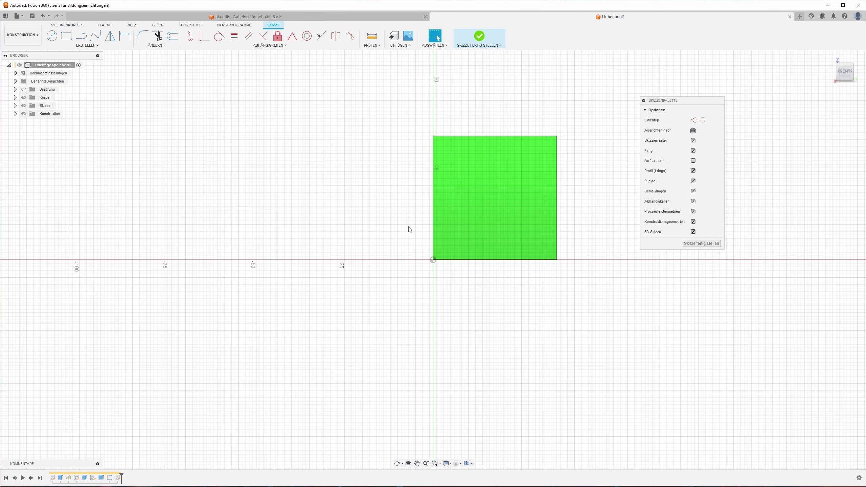
Draw a diagonal line from the square's left edge to its bottom edge.
{"action": "left_click", "coordinate": [81, 35]}
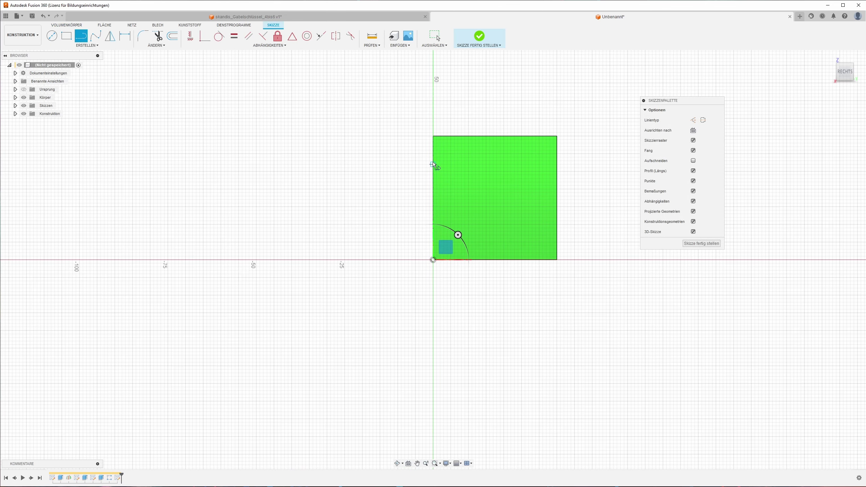
{"action": "left_click", "coordinate": [440, 168]}
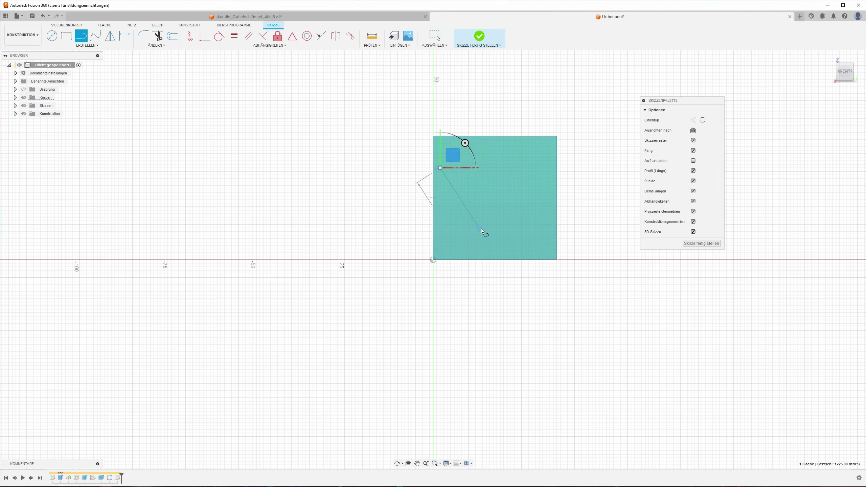
{"action": "key", "text": "Escape"}
{"action": "scroll", "coordinate": [432, 177], "scroll_direction": "up", "scroll_amount": 5}
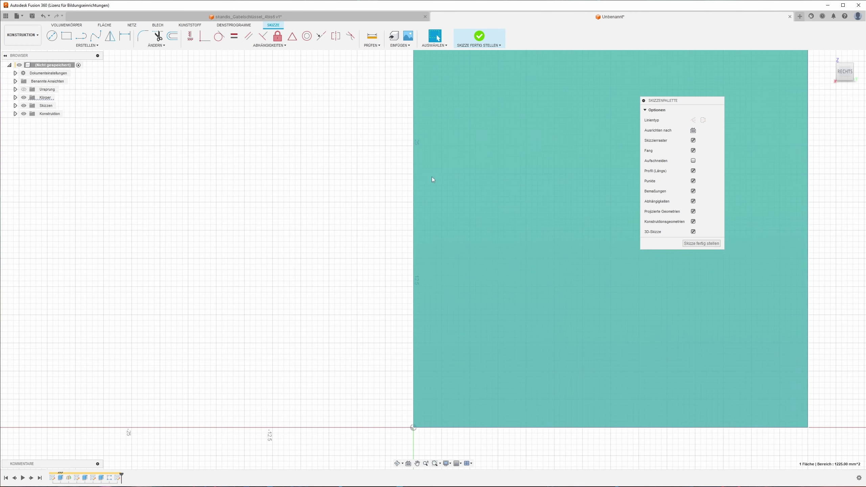
{"action": "scroll", "coordinate": [228, 109], "scroll_direction": "down", "scroll_amount": 3}
{"action": "left_click", "coordinate": [81, 36]}
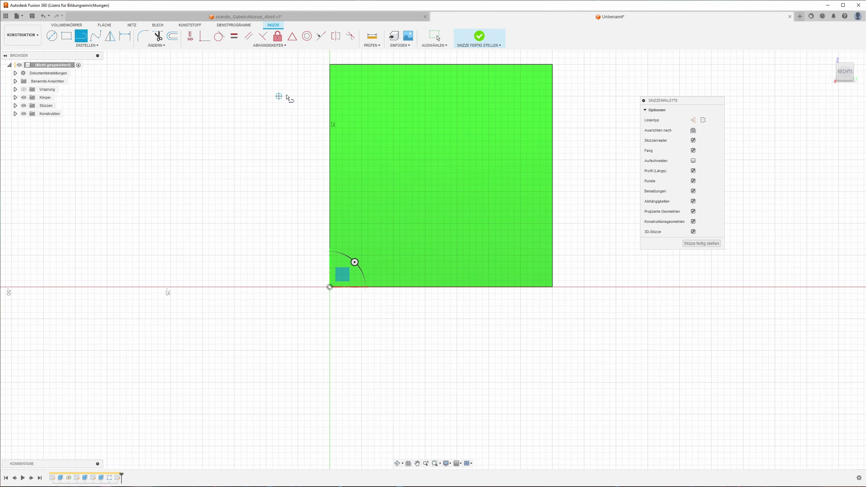
{"action": "left_click", "coordinate": [330, 109]}
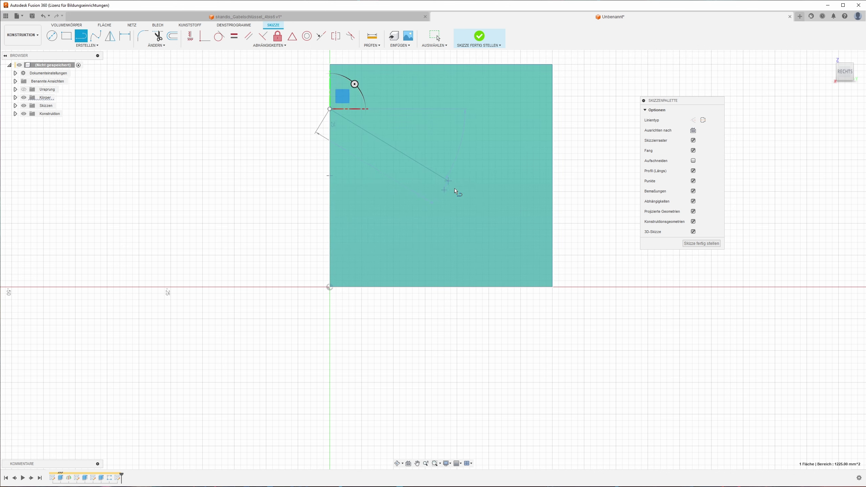
{"action": "left_click", "coordinate": [508, 287]}
{"action": "key", "text": "Escape"}
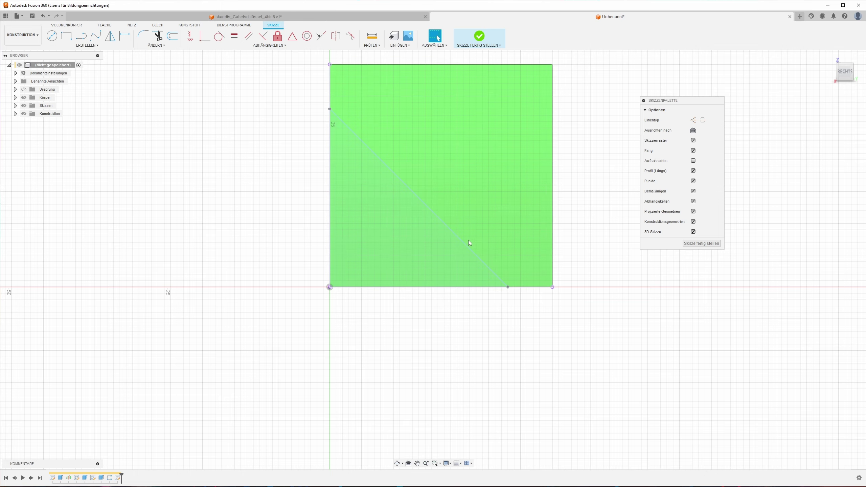
Dimension the line 5 mm from the bottom-right corner and 12 mm below the top.
{"action": "key", "text": "d"}
{"action": "left_click", "coordinate": [508, 287]}
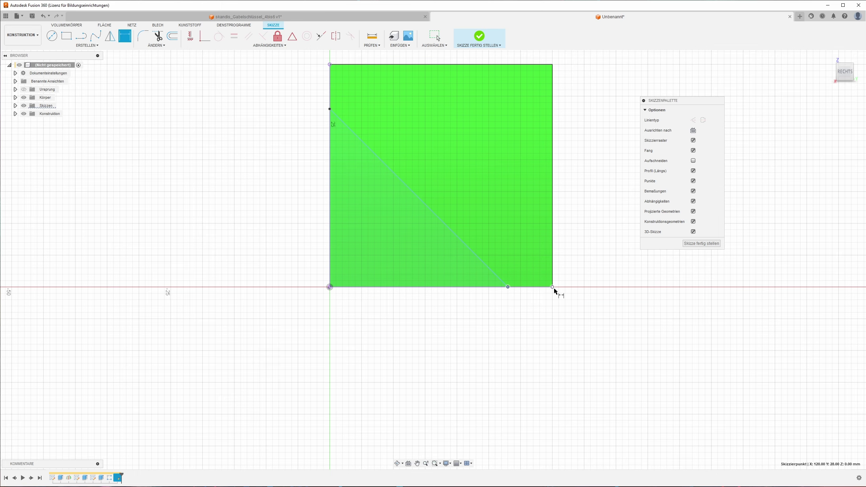
{"action": "left_click", "coordinate": [553, 287]}
{"action": "left_click", "coordinate": [535, 307]}
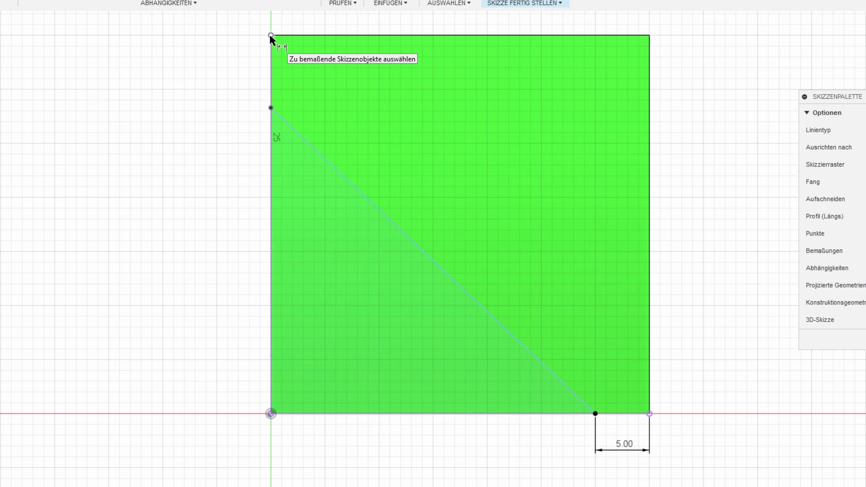
{"action": "left_click", "coordinate": [270, 35]}
{"action": "left_click", "coordinate": [270, 109]}
{"action": "left_click", "coordinate": [239, 83]}
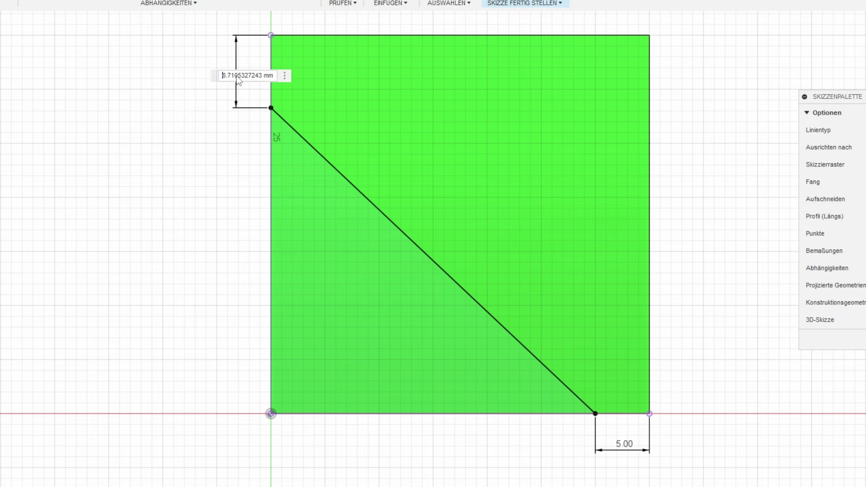
{"action": "type", "text": "12"}
{"action": "key", "text": "Return"}
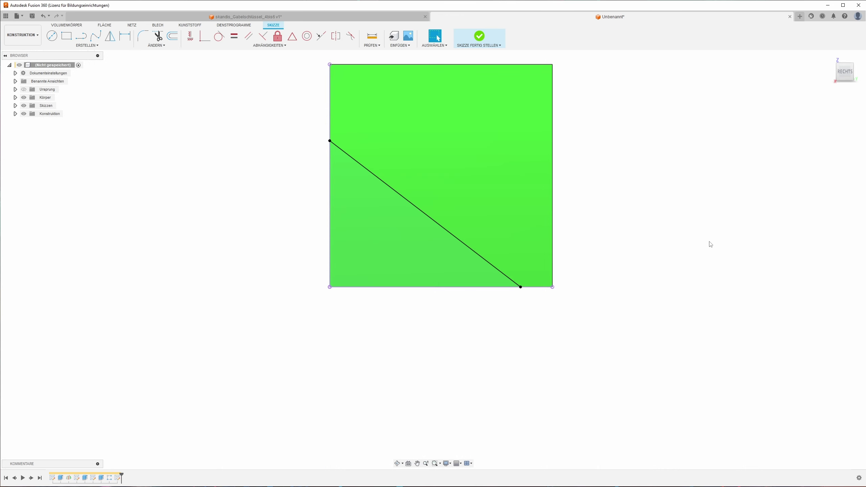
Extrude the triangle profile as a cut into the block, distance -120.
{"action": "right_click_drag", "start_coordinate": [710, 244], "coordinate": [648, 234]}
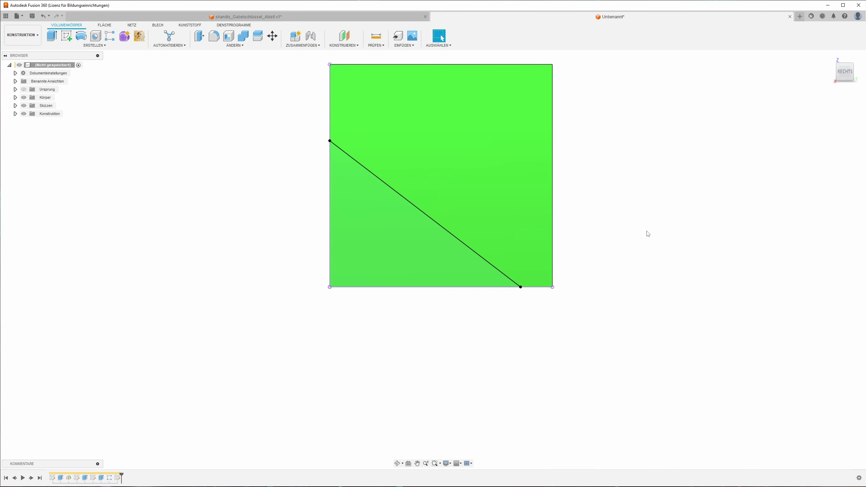
{"action": "mouse_move", "coordinate": [485, 187]}
{"action": "middle_mouse_down", "text": "shift"}
{"action": "mouse_move", "coordinate": [408, 241]}
{"action": "mouse_move", "coordinate": [594, 347]}
{"action": "middle_mouse_up", "text": "shift"}
{"action": "scroll", "coordinate": [594, 348], "scroll_direction": "down", "scroll_amount": 3}
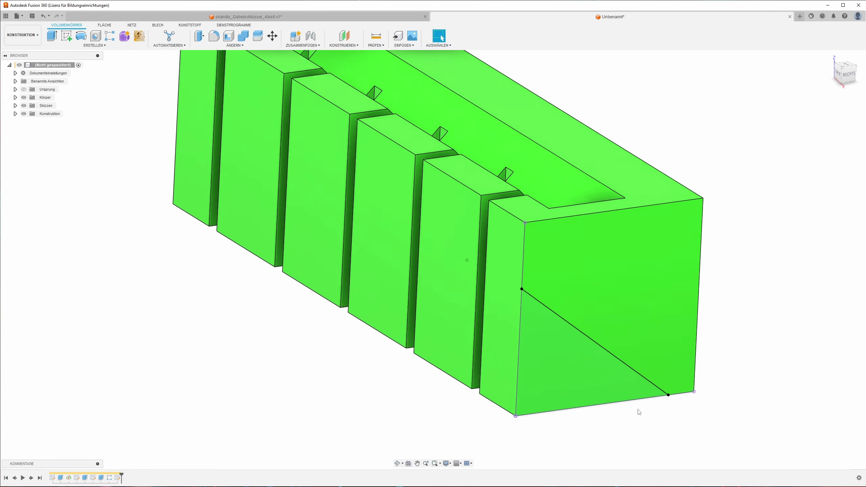
{"action": "middle_click_drag", "start_coordinate": [638, 410], "coordinate": [644, 367], "text": "shift"}
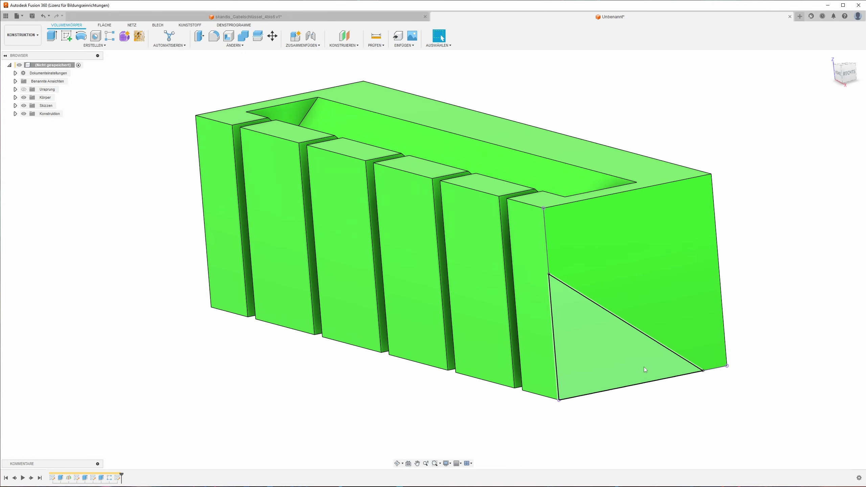
{"action": "left_click", "coordinate": [52, 36]}
{"action": "left_click_drag", "start_coordinate": [629, 325], "coordinate": [479, 300]}
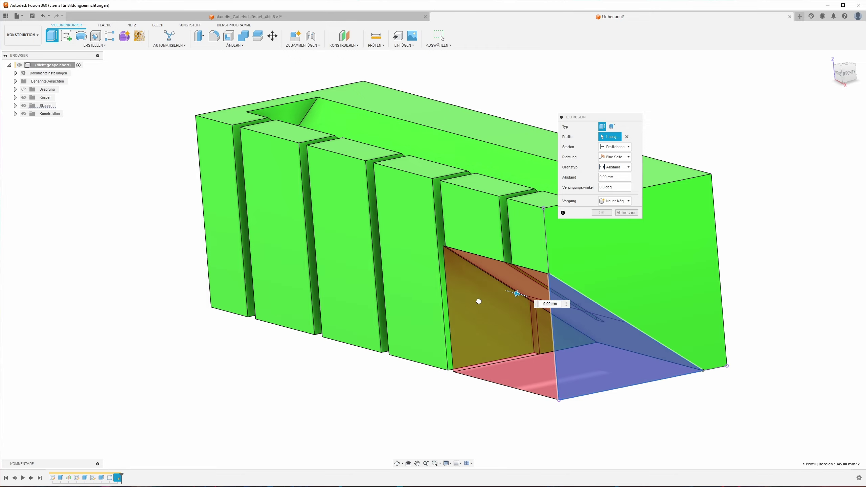
{"action": "mouse_move", "coordinate": [480, 300]}
{"action": "middle_mouse_down", "text": "shift"}
{"action": "mouse_move", "coordinate": [154, 229]}
{"action": "mouse_move", "coordinate": [211, 219]}
{"action": "middle_mouse_up", "text": "shift"}
{"action": "type", "text": "-120"}
Change the cut extent to All and apply the wedge cut.
{"action": "left_click", "coordinate": [629, 167]}
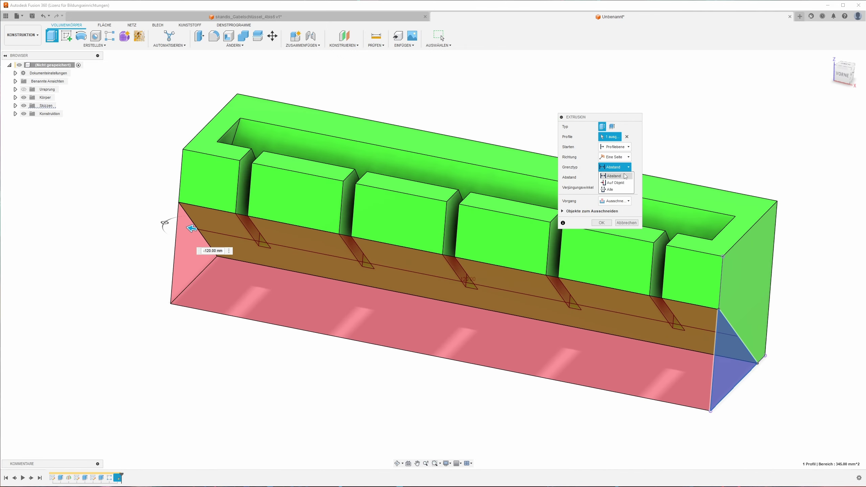
{"action": "left_click", "coordinate": [611, 193]}
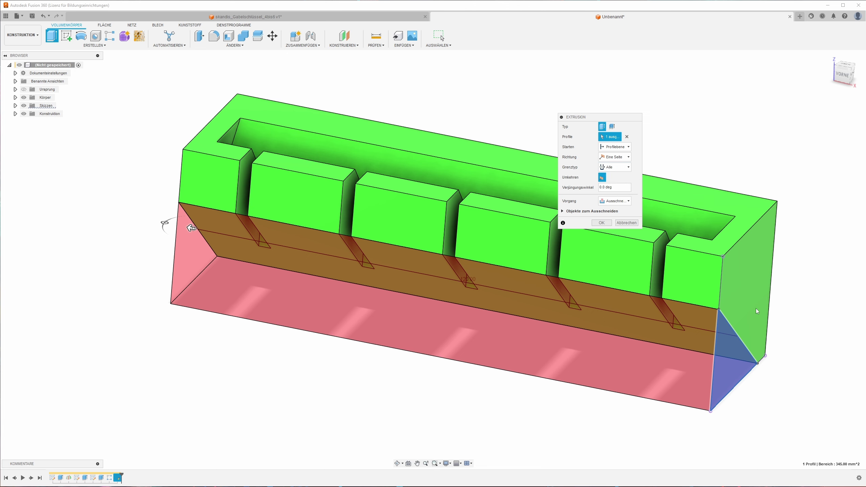
{"action": "scroll", "coordinate": [574, 277], "scroll_direction": "down", "scroll_amount": 1}
{"action": "scroll", "coordinate": [575, 277], "scroll_direction": "down", "scroll_amount": 1}
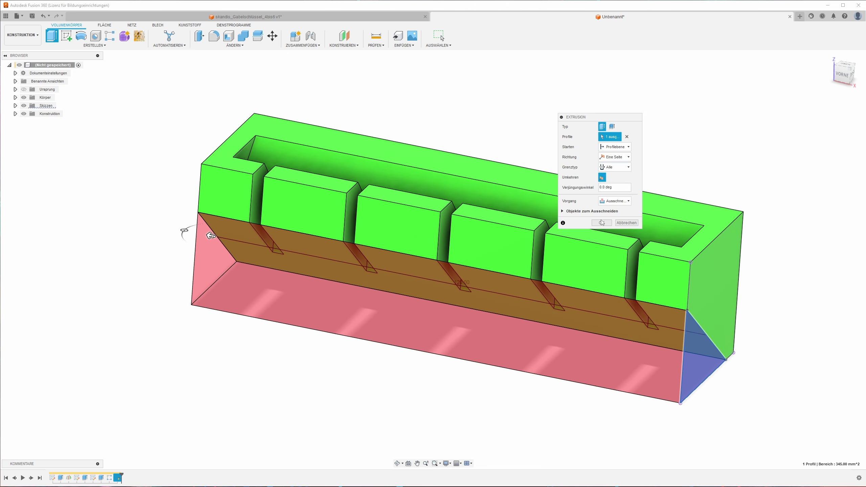
{"action": "left_click", "coordinate": [601, 223]}
{"action": "mouse_move", "coordinate": [638, 145]}
{"action": "middle_mouse_down", "text": "shift"}
{"action": "mouse_move", "coordinate": [572, 267]}
{"action": "mouse_move", "coordinate": [553, 252]}
{"action": "mouse_move", "coordinate": [527, 259]}
{"action": "mouse_move", "coordinate": [406, 247]}
{"action": "mouse_move", "coordinate": [364, 283]}
{"action": "middle_mouse_up", "text": "shift"}
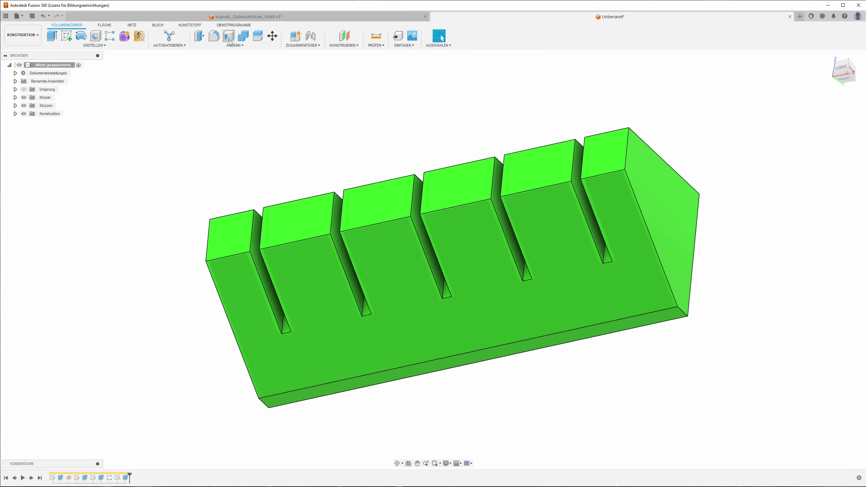
{"action": "left_click", "coordinate": [230, 42]}
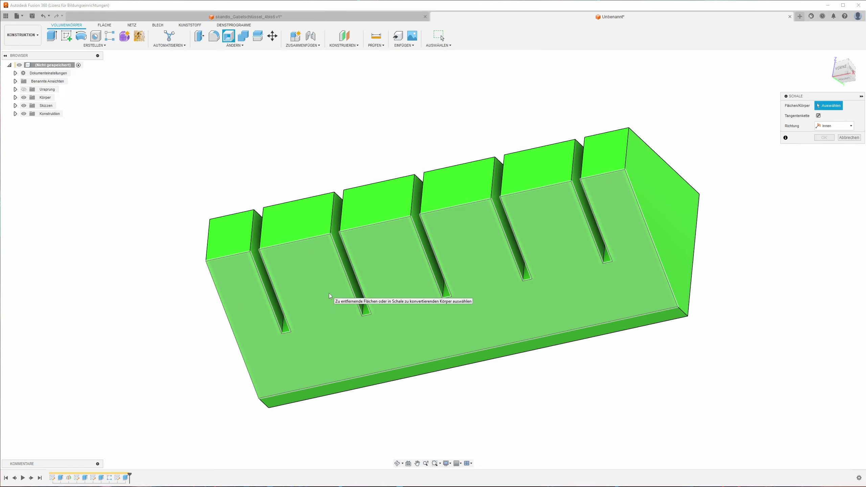
{"action": "left_click", "coordinate": [850, 137]}
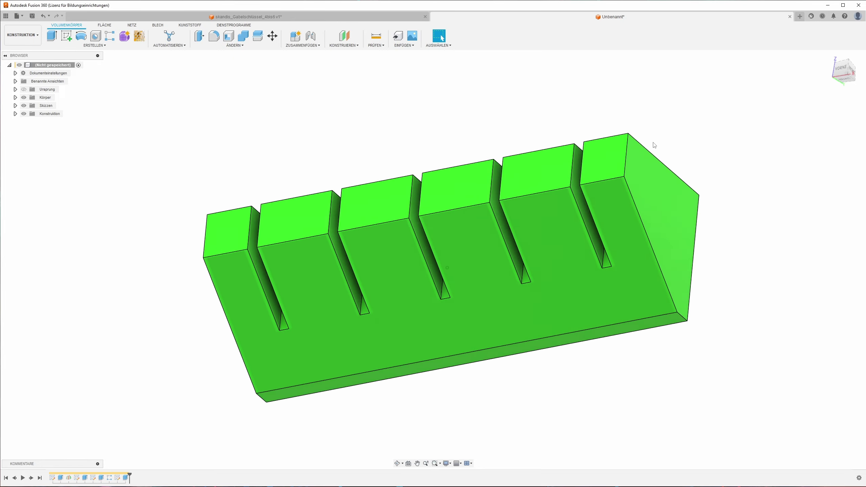
{"action": "mouse_move", "coordinate": [652, 144]}
{"action": "middle_mouse_down", "text": "shift"}
{"action": "mouse_move", "coordinate": [606, 159]}
{"action": "mouse_move", "coordinate": [330, 127]}
{"action": "mouse_move", "coordinate": [307, 112]}
{"action": "middle_mouse_up", "text": "shift"}
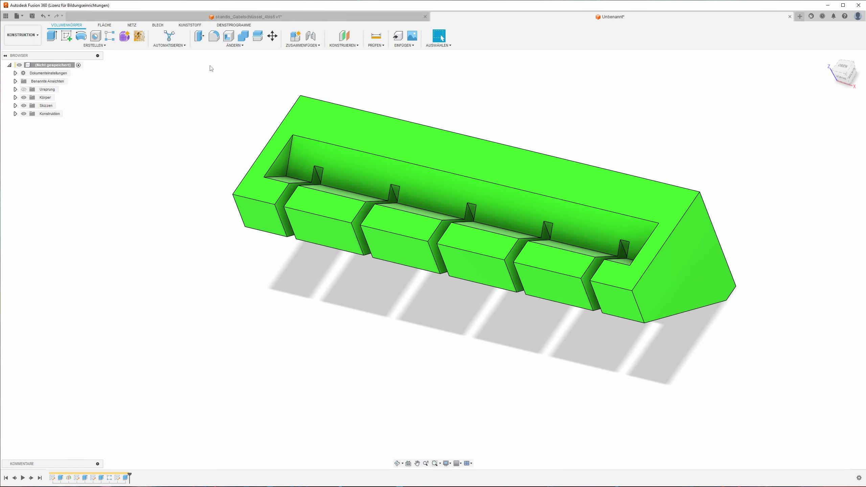
{"action": "left_click", "coordinate": [228, 36]}
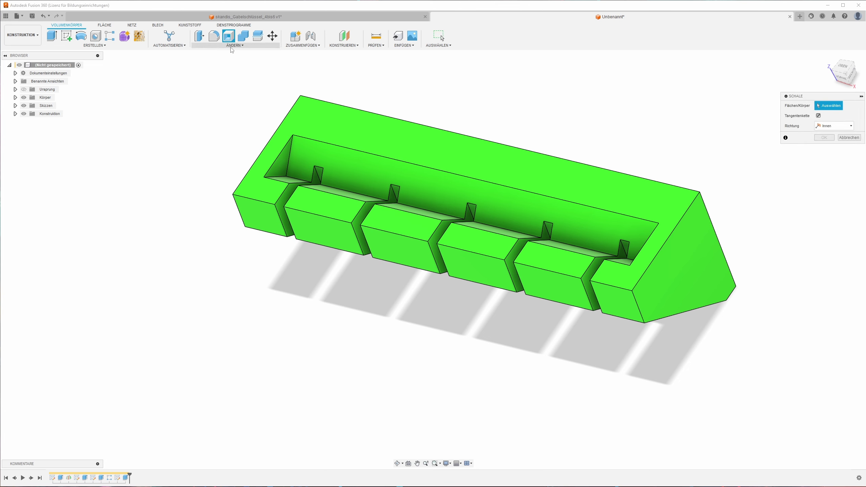
{"action": "left_click", "coordinate": [849, 137]}
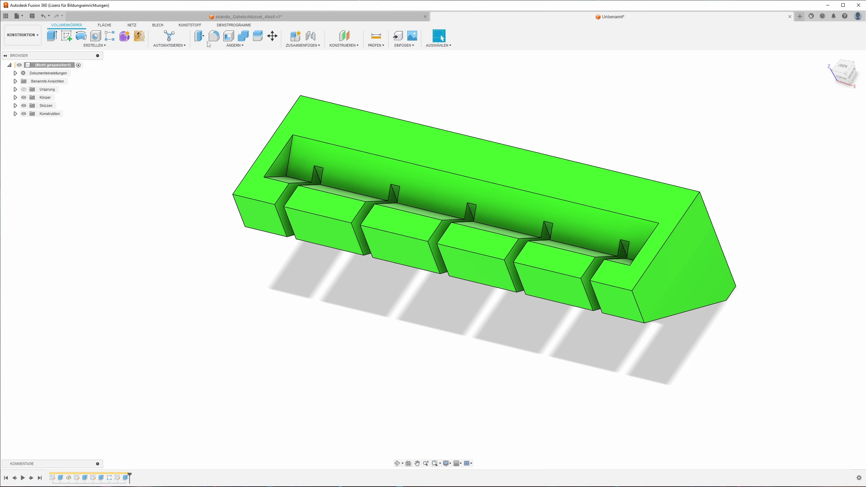
Start a chamfer and select the block's upper outer edges.
{"action": "left_click", "coordinate": [235, 45]}
{"action": "left_click", "coordinate": [214, 67]}
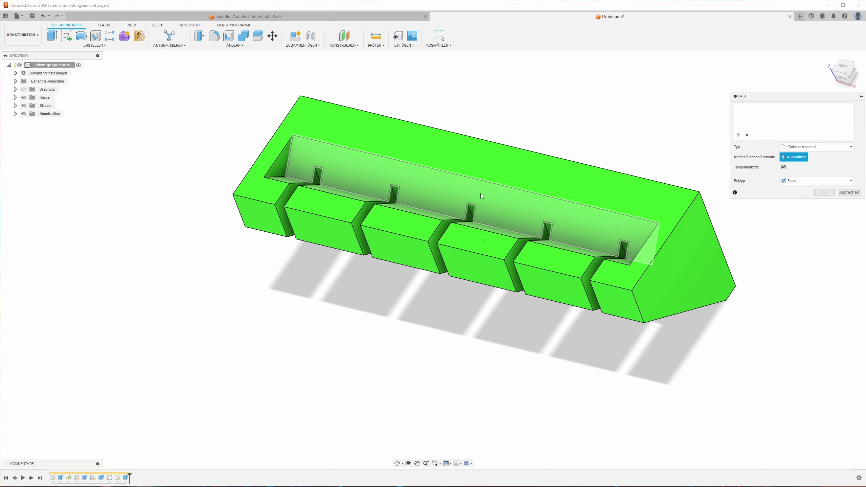
{"action": "mouse_move", "coordinate": [482, 196]}
{"action": "middle_mouse_down", "text": "shift"}
{"action": "mouse_move", "coordinate": [627, 307]}
{"action": "mouse_move", "coordinate": [252, 211]}
{"action": "middle_mouse_up", "text": "shift"}
{"action": "left_click", "coordinate": [626, 307]}
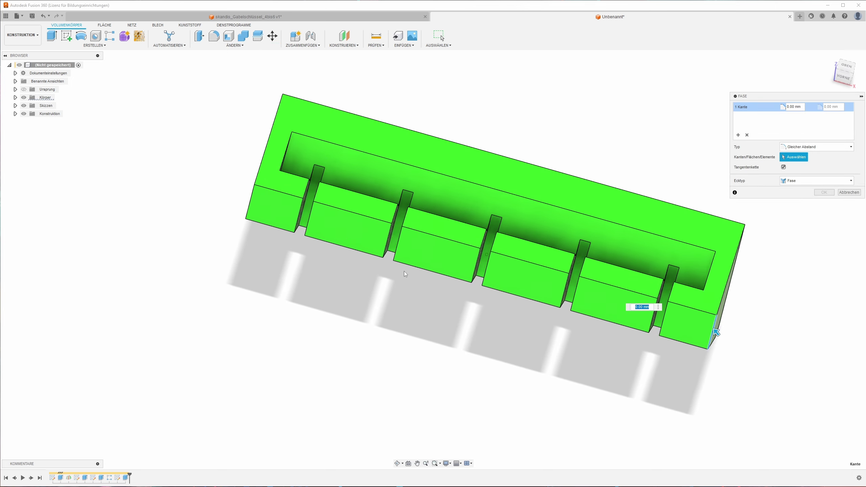
{"action": "left_click", "coordinate": [251, 210]}
{"action": "left_click", "coordinate": [269, 188]}
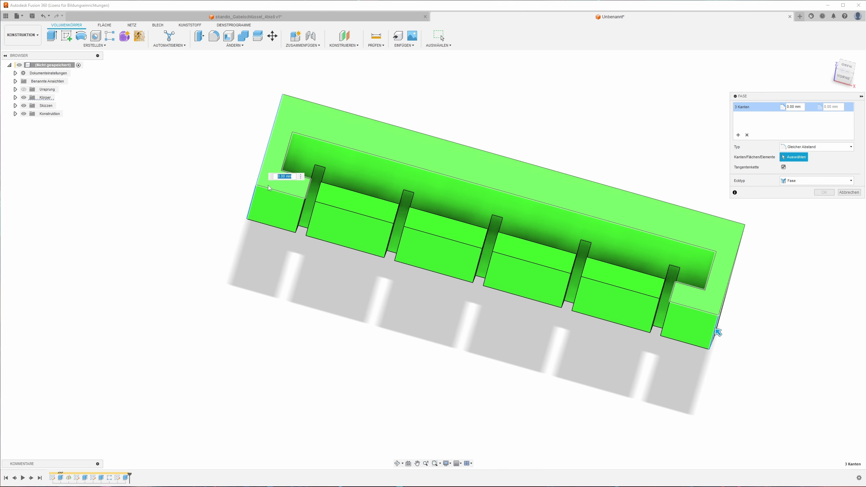
Add the lower outer edges and give this first chamfer set 3 mm.
{"action": "left_click", "coordinate": [283, 192]}
{"action": "left_click", "coordinate": [342, 209]}
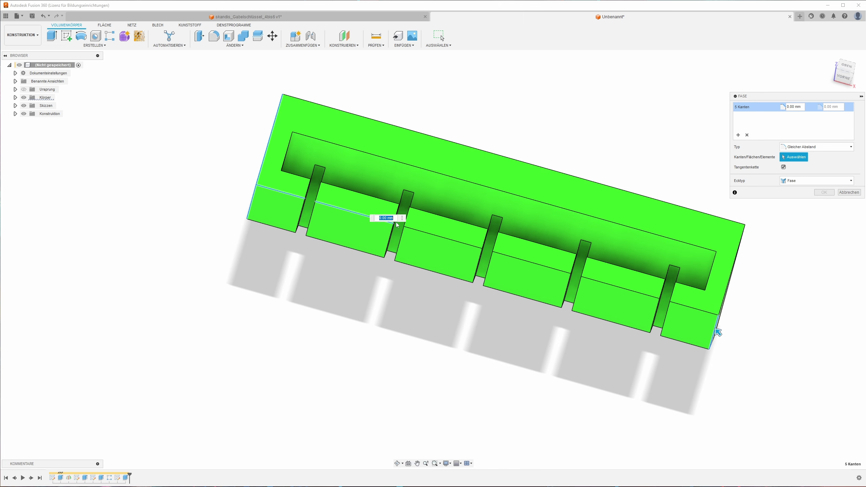
{"action": "left_click", "coordinate": [436, 238]}
{"action": "left_click", "coordinate": [523, 262]}
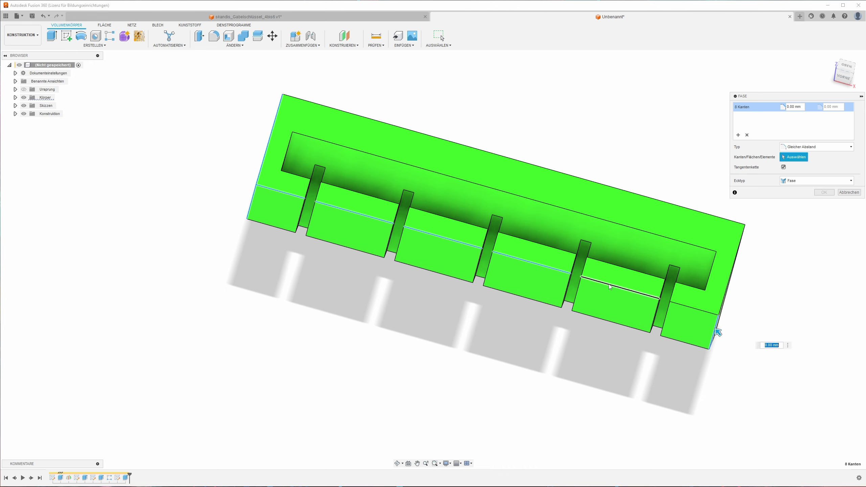
{"action": "left_click", "coordinate": [613, 286]}
{"action": "left_click", "coordinate": [686, 307]}
{"action": "middle_click_drag", "start_coordinate": [687, 307], "coordinate": [599, 284], "text": "shift"}
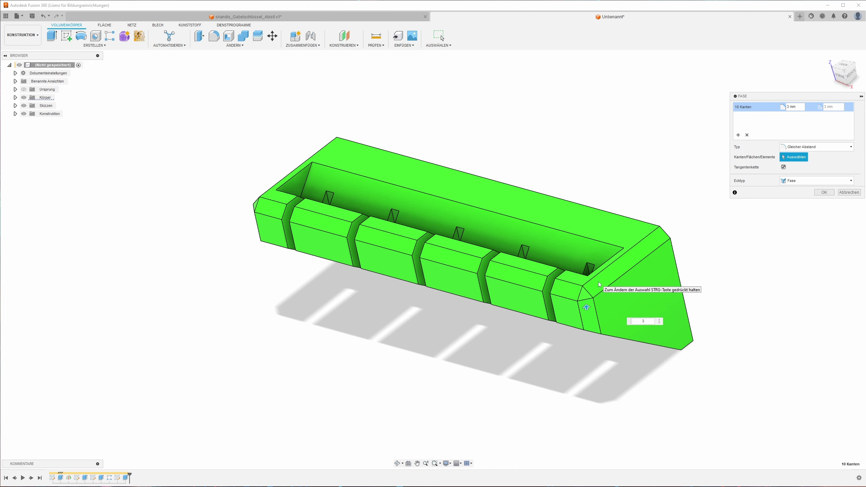
{"action": "middle_click_drag", "start_coordinate": [600, 284], "coordinate": [700, 232], "text": "shift"}
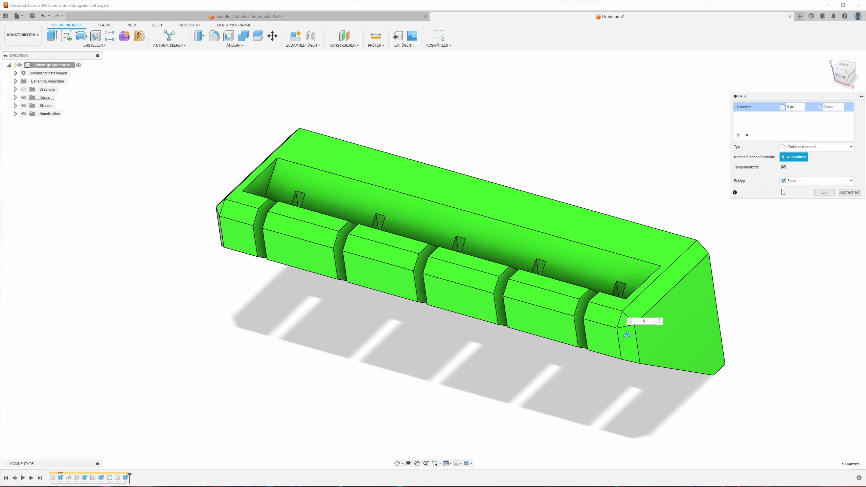
{"action": "left_click", "coordinate": [739, 149]}
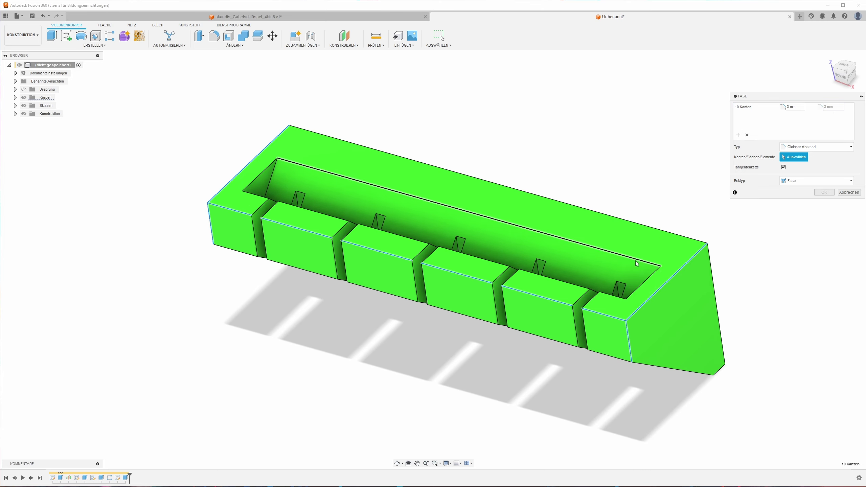
Add a 1 mm chamfer set on the slot and pocket edges and apply both.
{"action": "left_click", "coordinate": [592, 302]}
{"action": "middle_click_drag", "start_coordinate": [592, 307], "coordinate": [639, 343], "text": "shift"}
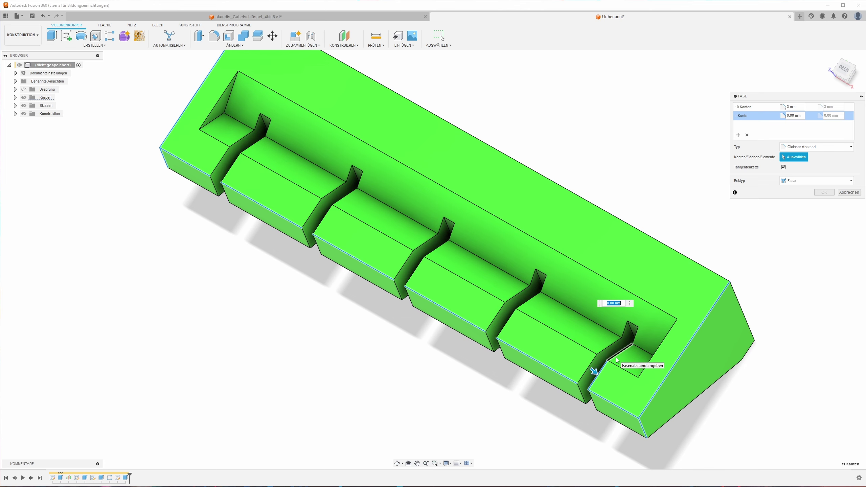
{"action": "left_click", "coordinate": [618, 343]}
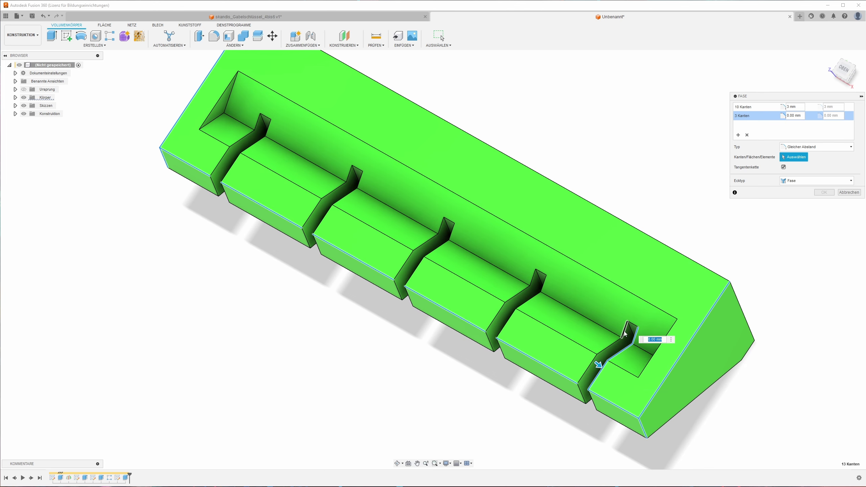
{"action": "left_click", "coordinate": [610, 350]}
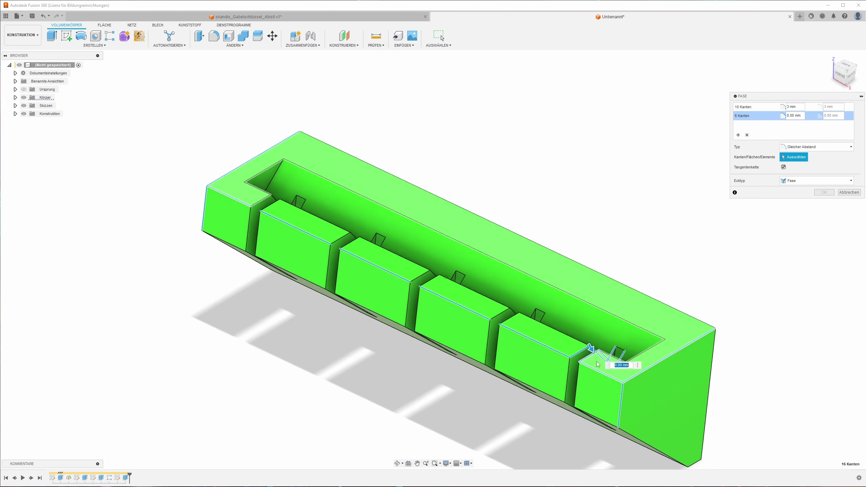
{"action": "middle_click_drag", "start_coordinate": [606, 355], "coordinate": [565, 379], "text": "shift"}
{"action": "left_click", "coordinate": [576, 381]}
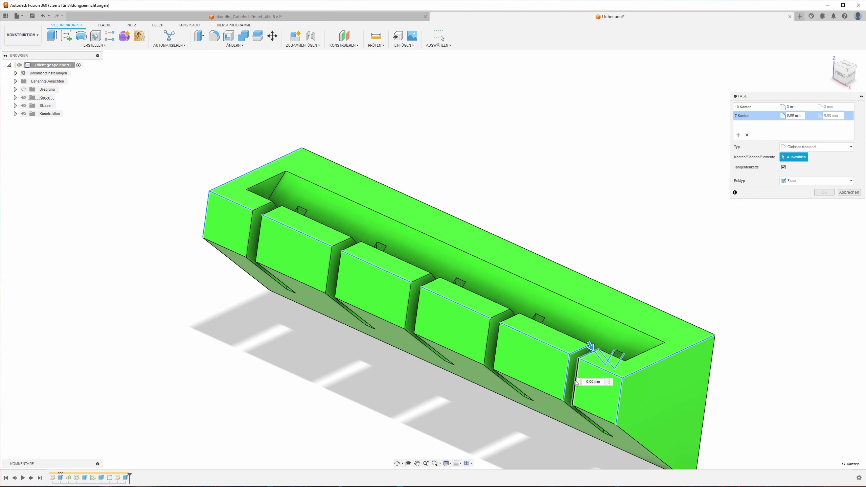
{"action": "type", "text": "1"}
{"action": "middle_click_drag", "start_coordinate": [596, 372], "coordinate": [337, 278], "text": "shift"}
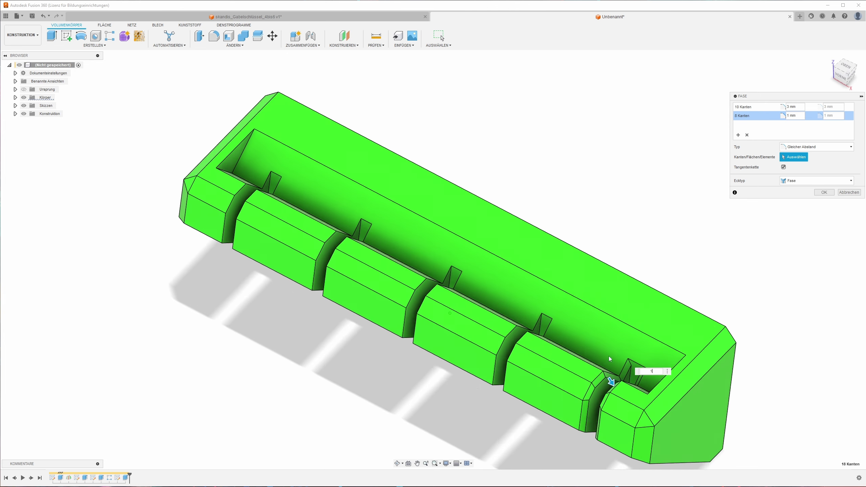
{"action": "left_click", "coordinate": [824, 192]}
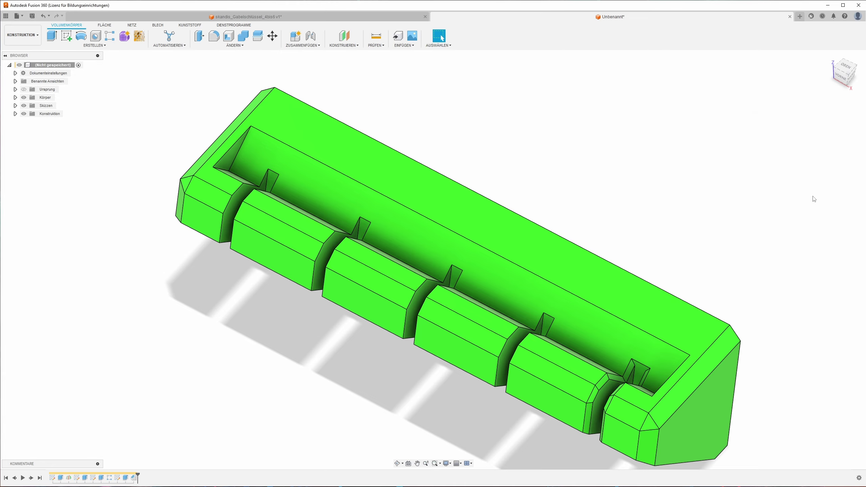
{"action": "mouse_move", "coordinate": [744, 239]}
{"action": "middle_mouse_down", "text": "shift"}
{"action": "mouse_move", "coordinate": [567, 288]}
{"action": "mouse_move", "coordinate": [490, 291]}
{"action": "middle_mouse_up", "text": "shift"}
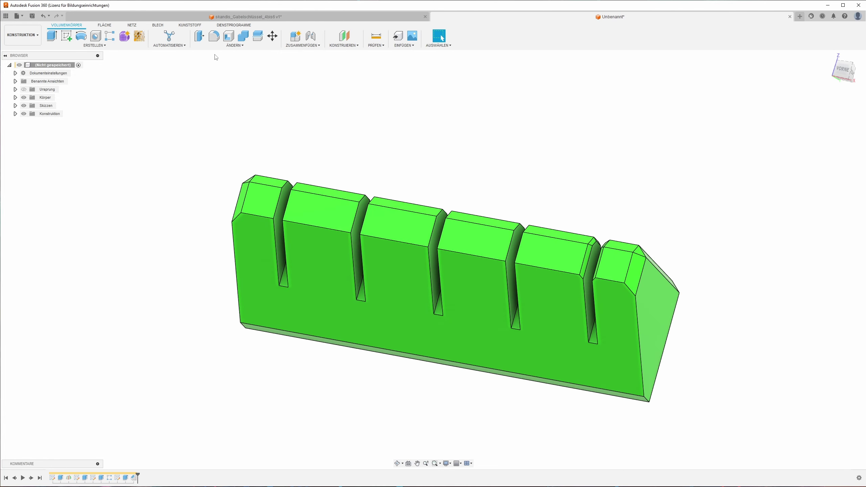
Shell the block to 2 mm inner thickness, removing the large flat face and lower side face.
{"action": "left_click", "coordinate": [229, 36]}
{"action": "left_click", "coordinate": [342, 298]}
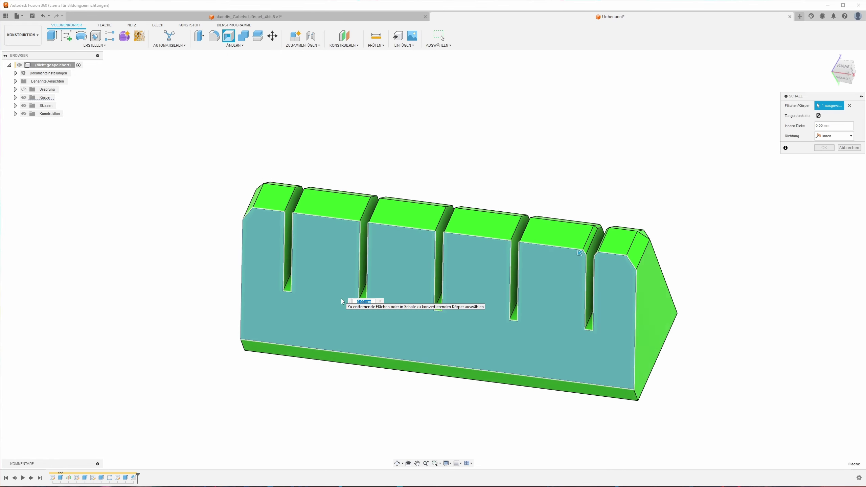
{"action": "mouse_move", "coordinate": [341, 299]}
{"action": "middle_mouse_down", "text": "shift"}
{"action": "mouse_move", "coordinate": [370, 325]}
{"action": "mouse_move", "coordinate": [363, 341]}
{"action": "middle_mouse_up", "text": "shift"}
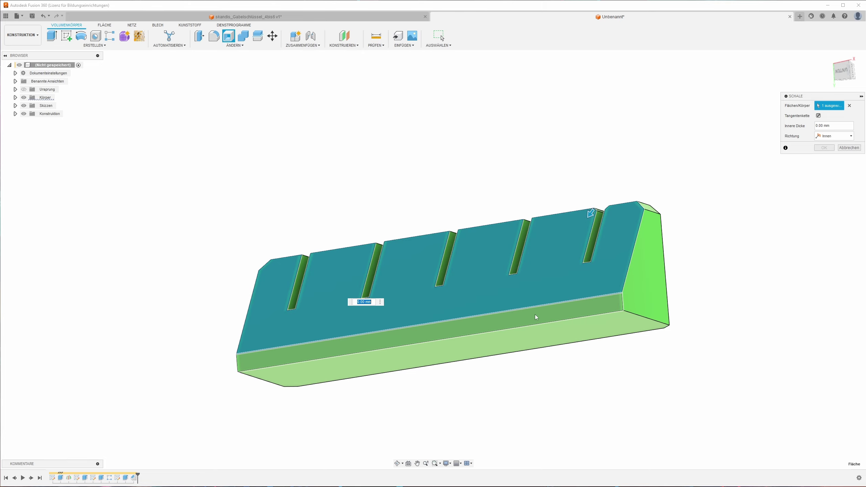
{"action": "left_click", "coordinate": [531, 319]}
{"action": "mouse_move", "coordinate": [528, 318]}
{"action": "middle_mouse_down", "text": "shift"}
{"action": "mouse_move", "coordinate": [569, 352]}
{"action": "mouse_move", "coordinate": [561, 328]}
{"action": "mouse_move", "coordinate": [547, 341]}
{"action": "mouse_move", "coordinate": [536, 326]}
{"action": "mouse_move", "coordinate": [583, 271]}
{"action": "mouse_move", "coordinate": [591, 212]}
{"action": "mouse_move", "coordinate": [616, 242]}
{"action": "mouse_move", "coordinate": [686, 232]}
{"action": "middle_mouse_up", "text": "shift"}
{"action": "type", "text": "2"}
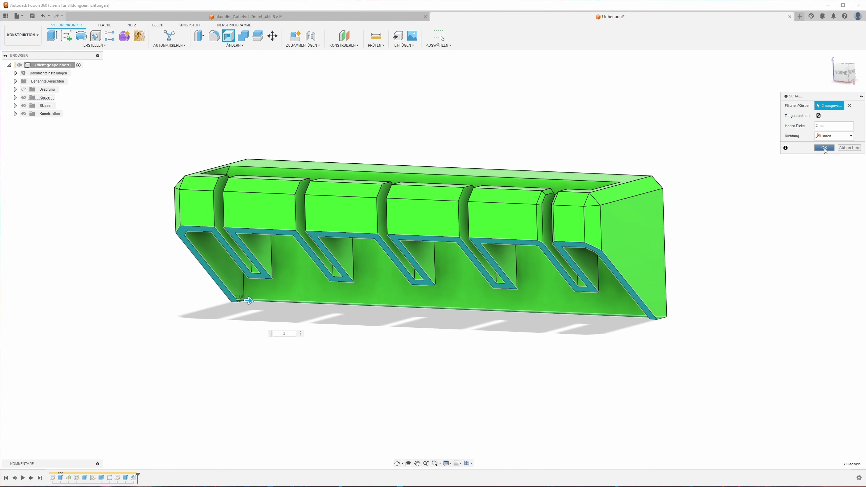
{"action": "left_click", "coordinate": [825, 148]}
{"action": "mouse_move", "coordinate": [809, 174]}
{"action": "middle_mouse_down", "text": "shift"}
{"action": "mouse_move", "coordinate": [482, 333]}
{"action": "mouse_move", "coordinate": [286, 246]}
{"action": "middle_mouse_up", "text": "shift"}
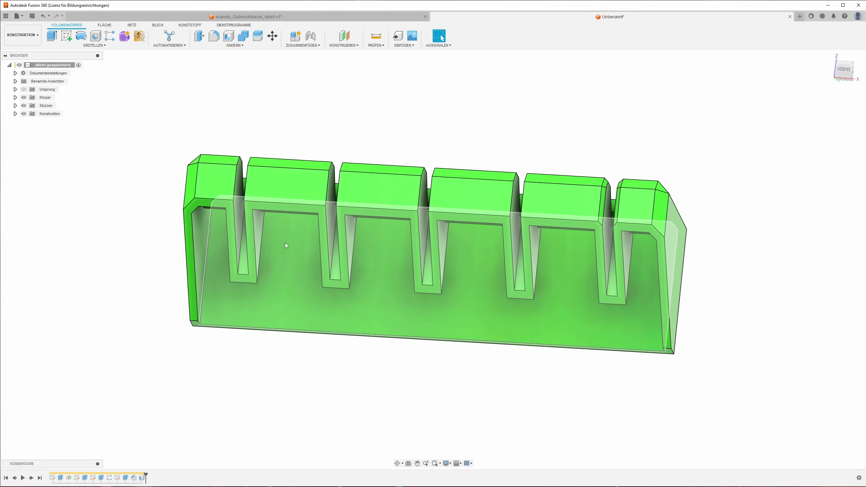
Sketch a vertical line on the front plane from the block's top edge to its bottom edge.
{"action": "left_click", "coordinate": [66, 36]}
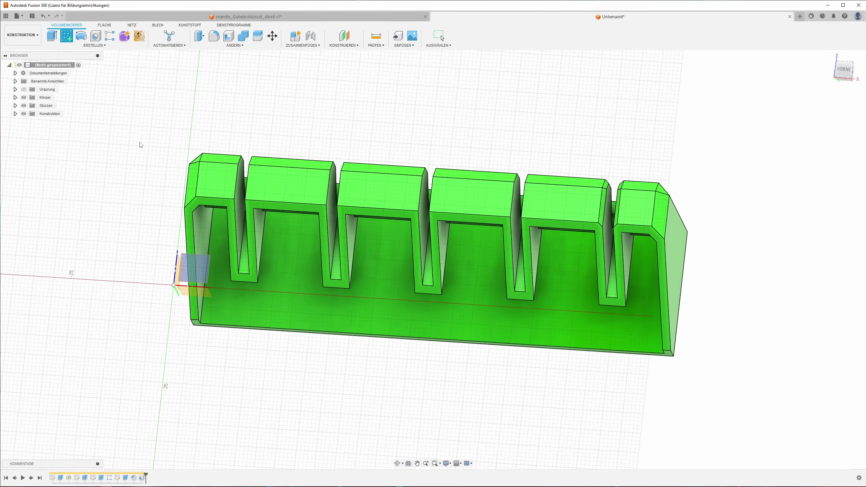
{"action": "left_click", "coordinate": [295, 302]}
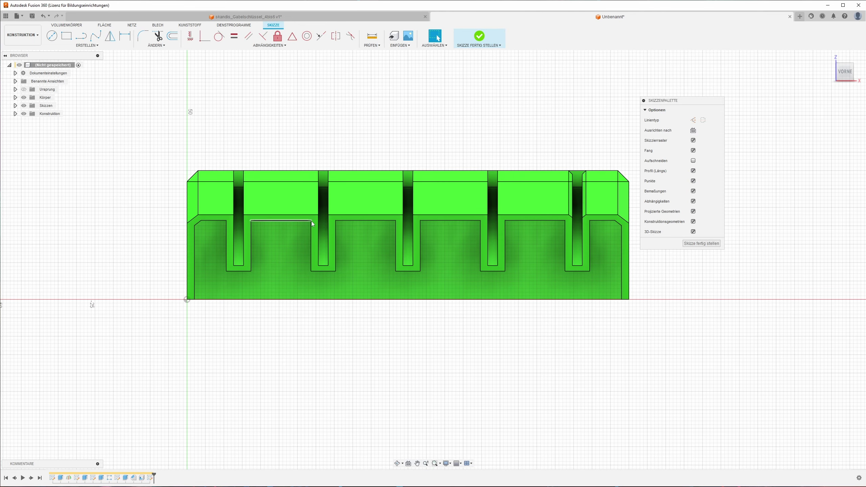
{"action": "left_click", "coordinate": [80, 36]}
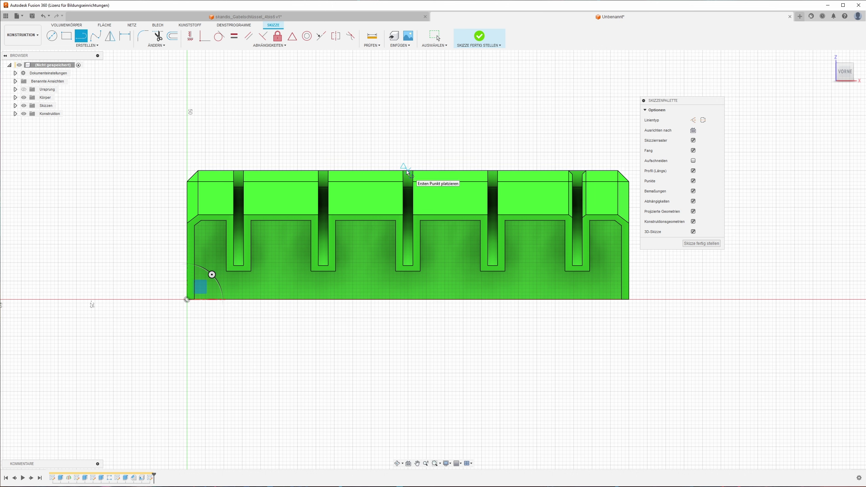
{"action": "left_click", "coordinate": [406, 170]}
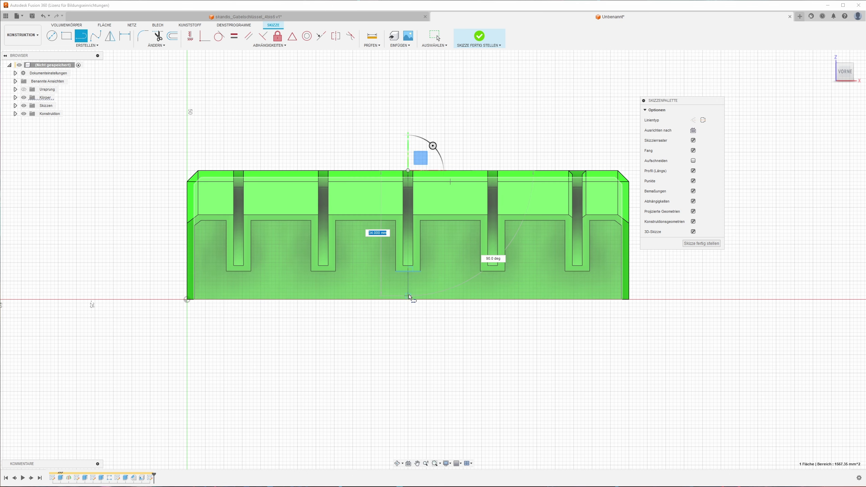
{"action": "left_click", "coordinate": [408, 299]}
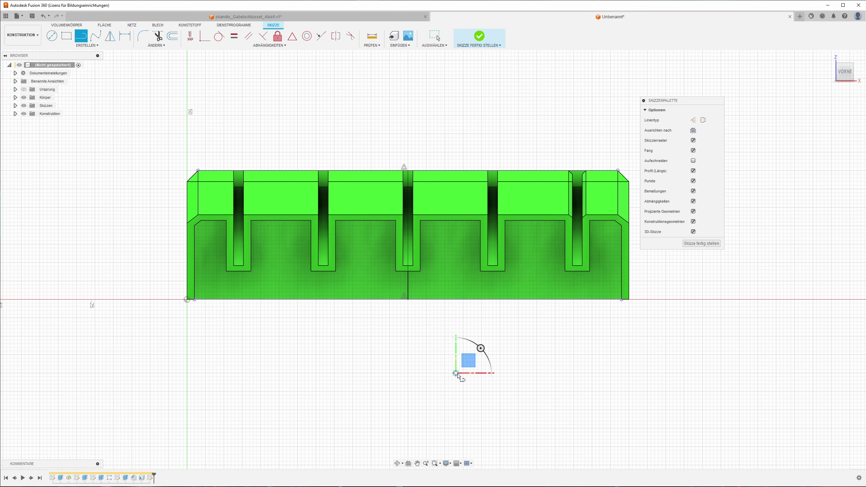
{"action": "key", "text": "Escape"}
Make the vertical line construction, then add a horizontal line ending in a dimensioned small circle.
{"action": "left_click", "coordinate": [407, 287]}
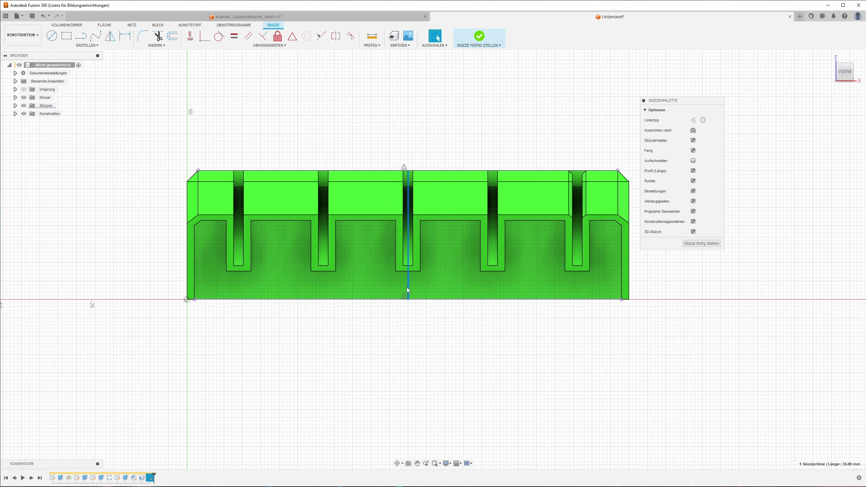
{"action": "key", "text": "x"}
{"action": "left_click", "coordinate": [81, 35]}
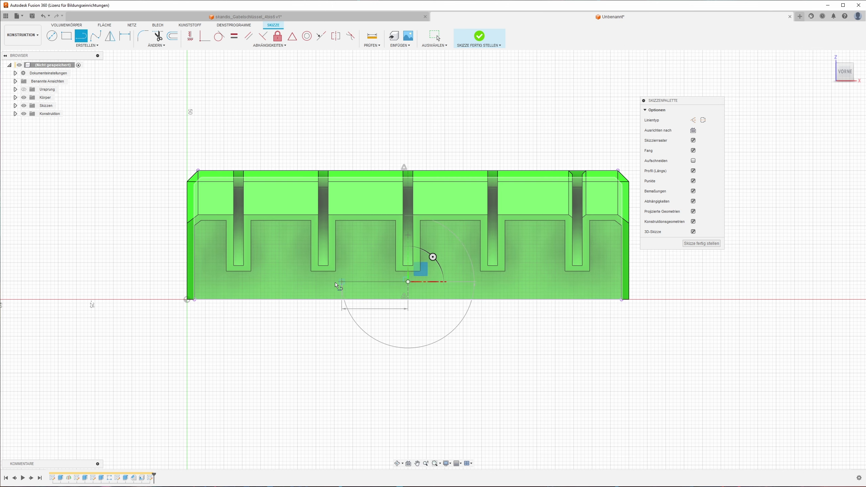
{"action": "left_click", "coordinate": [298, 282]}
{"action": "key", "text": "Escape"}
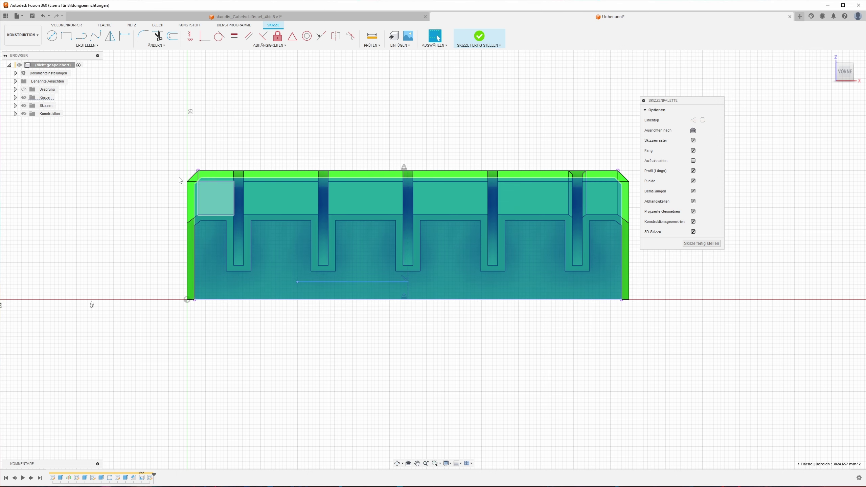
{"action": "left_click", "coordinate": [52, 35]}
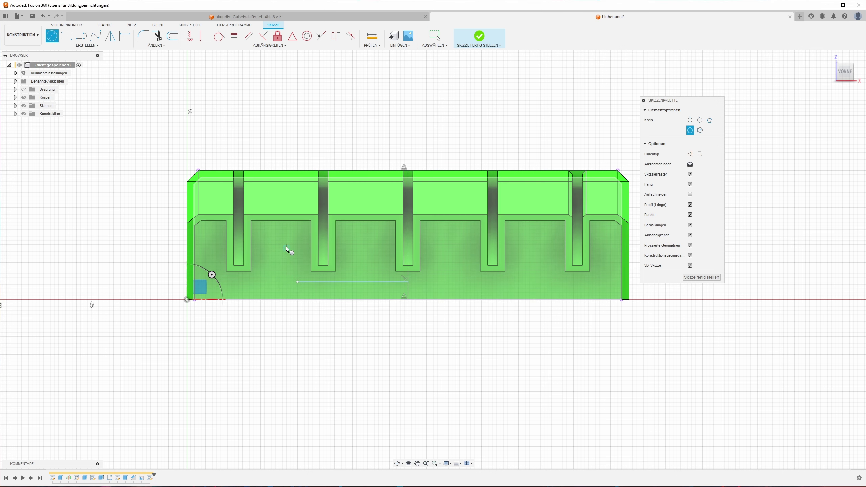
{"action": "left_click", "coordinate": [298, 281]}
{"action": "key", "text": "Escape"}
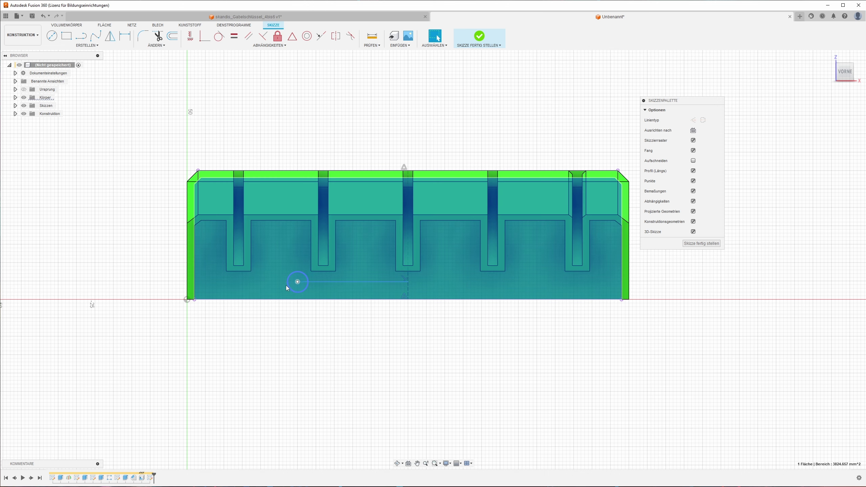
{"action": "key", "text": "d"}
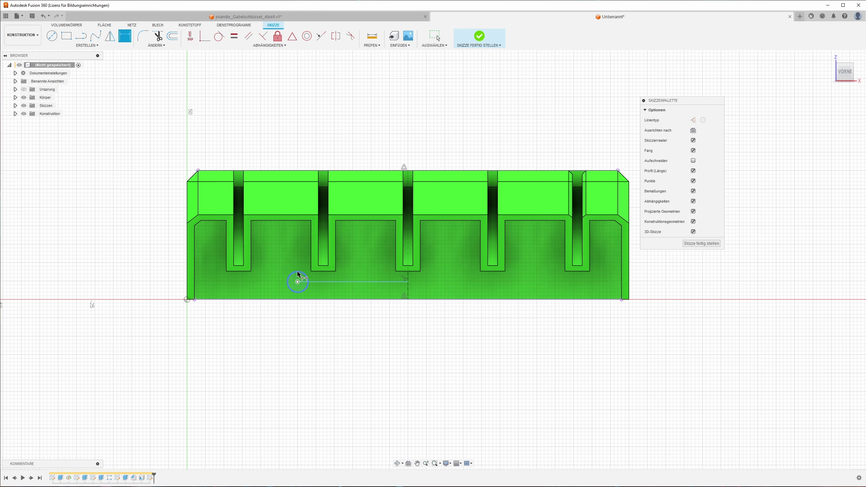
{"action": "left_click", "coordinate": [298, 275]}
{"action": "type", "text": "2.1"}
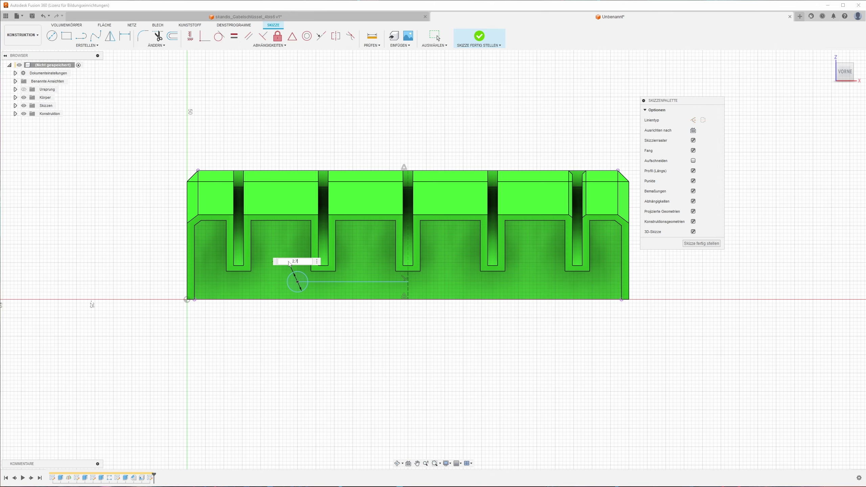
{"action": "key", "text": "Return"}
Draw a circle concentric with the Ø2.70 hole and dimension it Ø7.
{"action": "scroll", "coordinate": [290, 270], "scroll_direction": "up", "scroll_amount": 3}
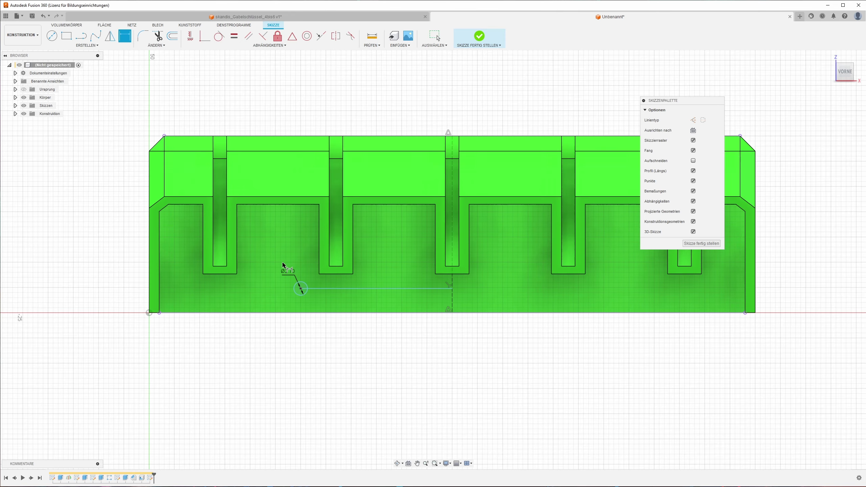
{"action": "scroll", "coordinate": [294, 280], "scroll_direction": "up", "scroll_amount": 2}
{"action": "scroll", "coordinate": [297, 294], "scroll_direction": "up", "scroll_amount": 2}
{"action": "key", "text": "c"}
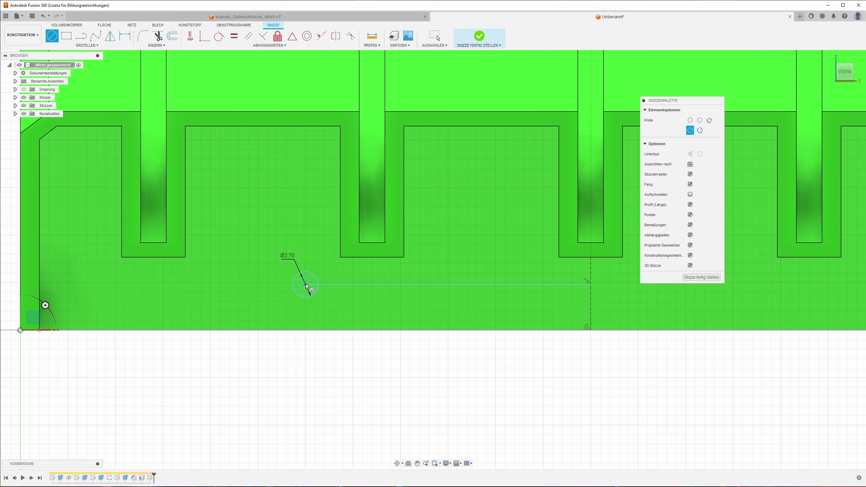
{"action": "left_click", "coordinate": [305, 285]}
{"action": "left_click", "coordinate": [272, 297]}
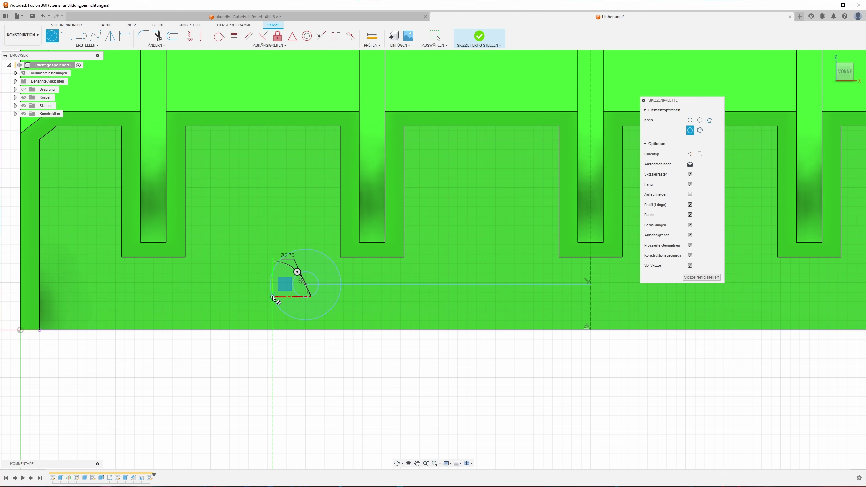
{"action": "key", "text": "Escape"}
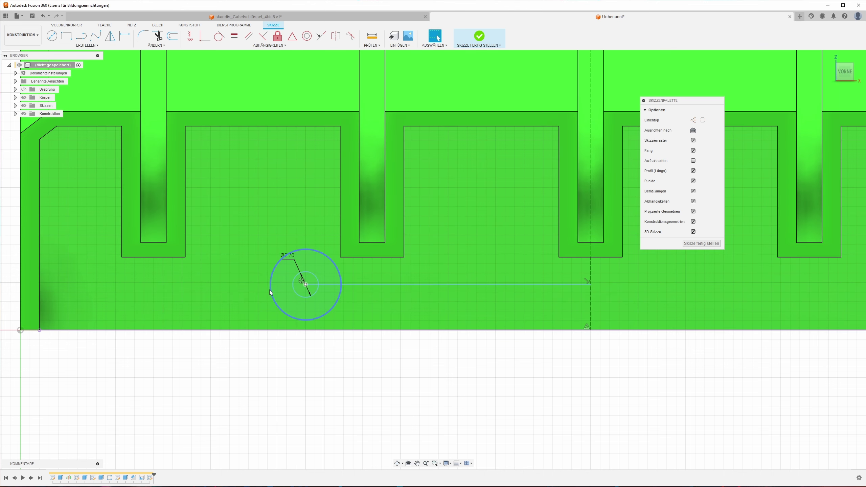
{"action": "key", "text": "d"}
{"action": "left_click", "coordinate": [269, 290]}
{"action": "left_click", "coordinate": [258, 290]}
{"action": "type", "text": "7"}
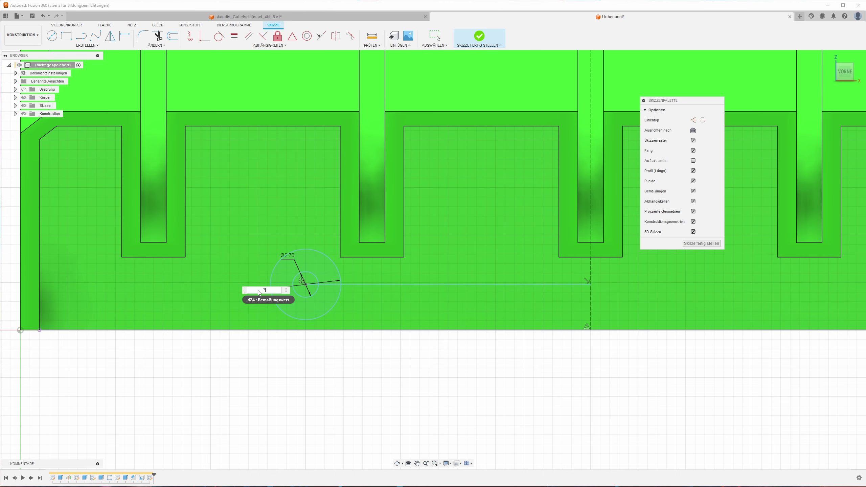
{"action": "key", "text": "Return"}
{"action": "key", "text": "Escape"}
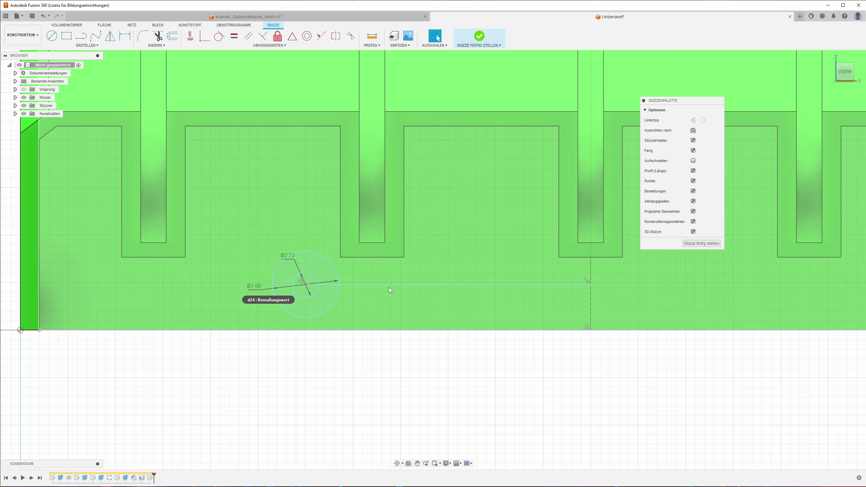
Convert the horizontal line to the circle centre into a construction line.
{"action": "left_click", "coordinate": [388, 285]}
{"action": "key", "text": "x"}
{"action": "key", "text": "Escape"}
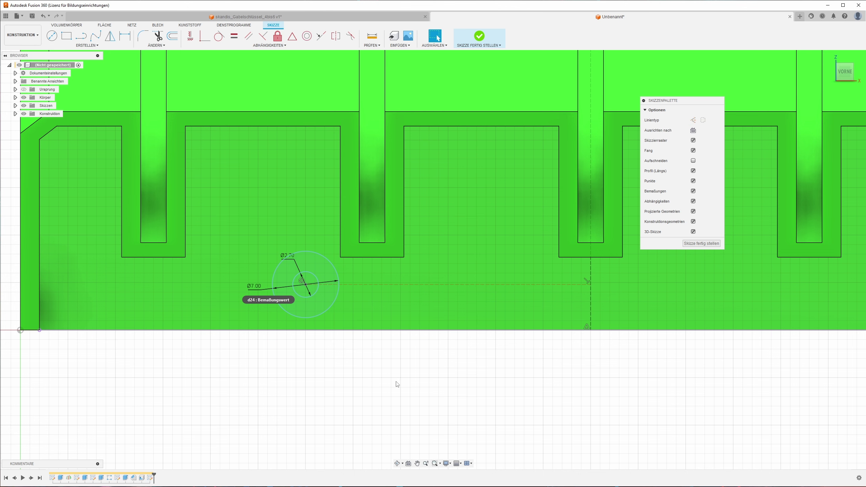
Mirror the Ø7 and Ø2.70 circles and their construction line across the vertical centre line.
{"action": "left_click", "coordinate": [110, 35]}
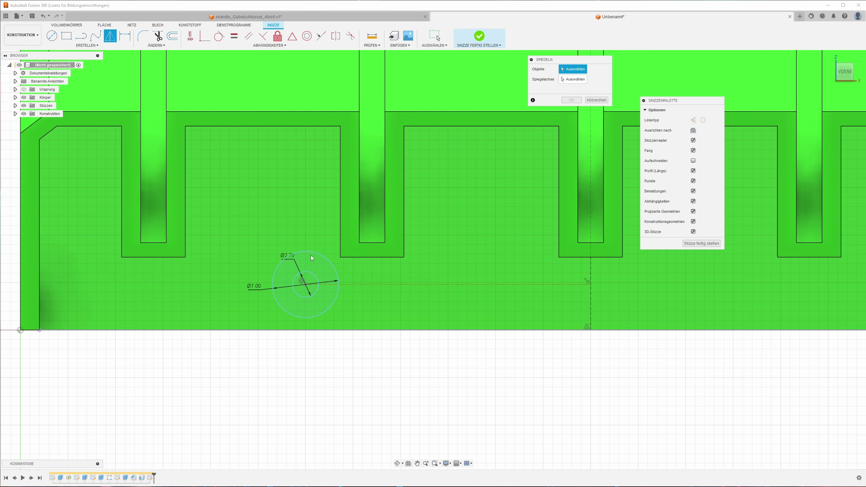
{"action": "left_click", "coordinate": [287, 264]}
{"action": "left_click", "coordinate": [301, 279]}
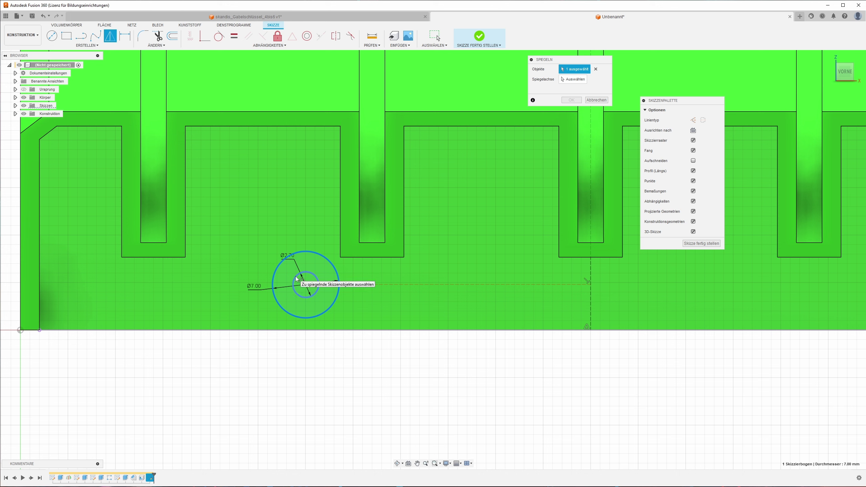
{"action": "left_click", "coordinate": [363, 285]}
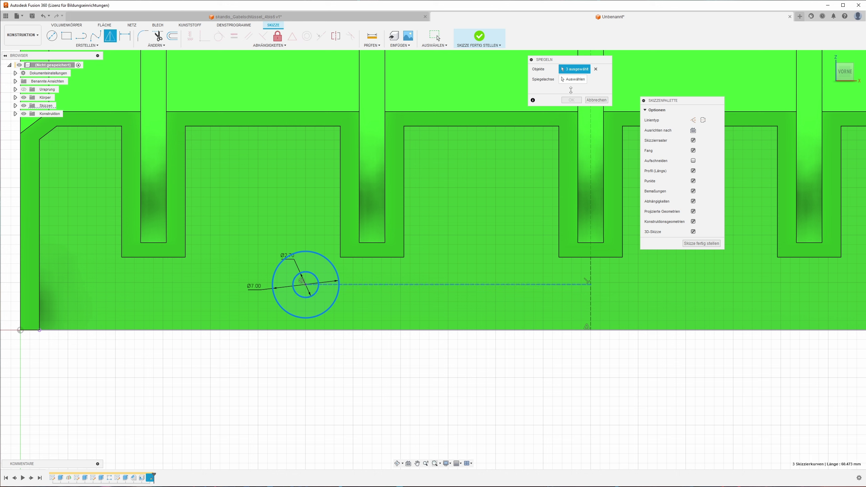
{"action": "left_click", "coordinate": [574, 80]}
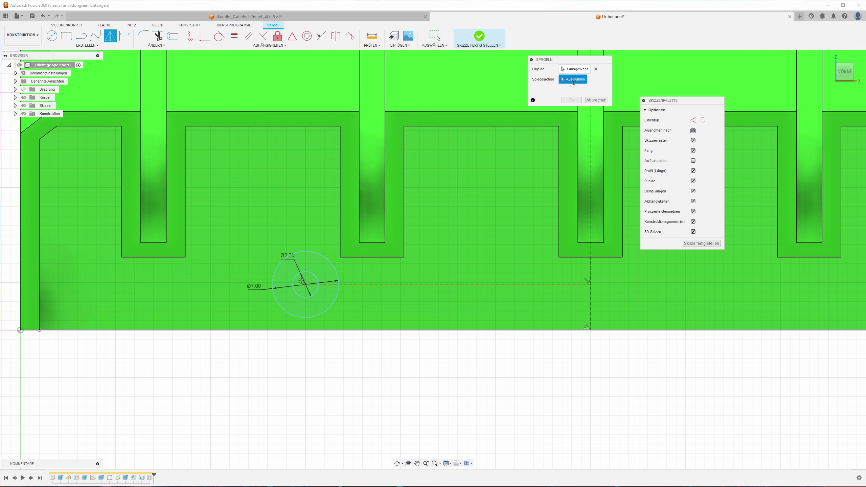
{"action": "left_click", "coordinate": [591, 271]}
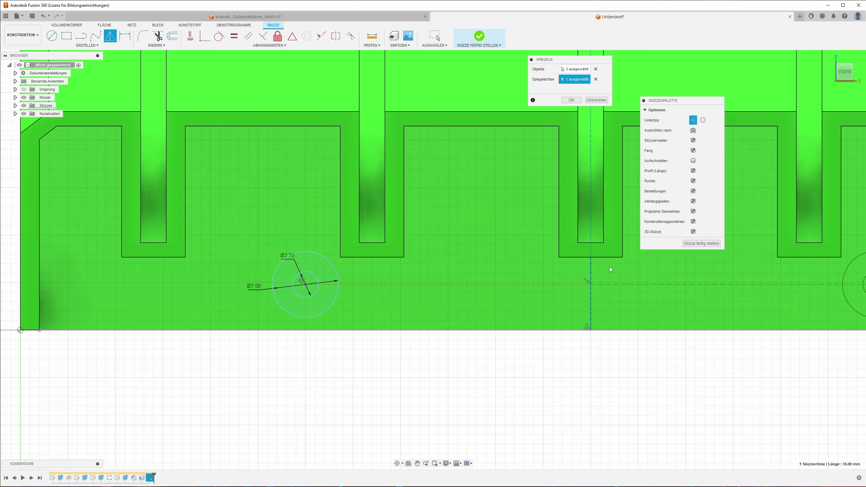
{"action": "left_click", "coordinate": [576, 100]}
{"action": "scroll", "coordinate": [537, 201], "scroll_direction": "down", "scroll_amount": 3}
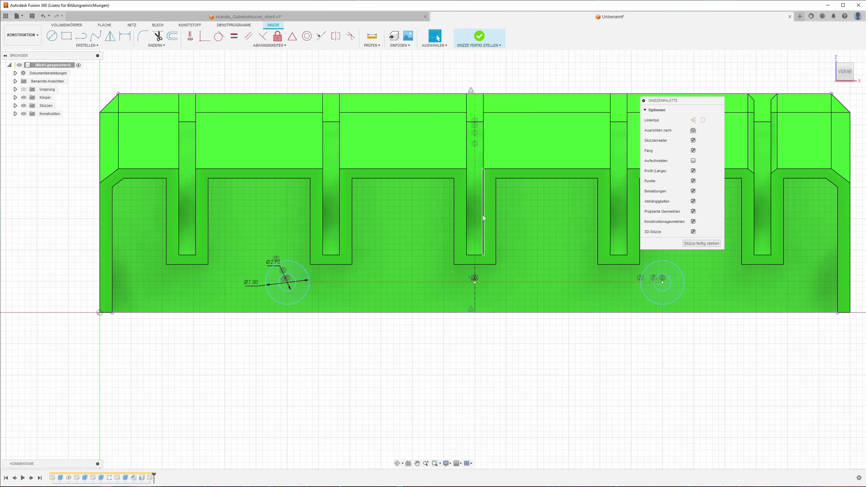
{"action": "key", "text": "d"}
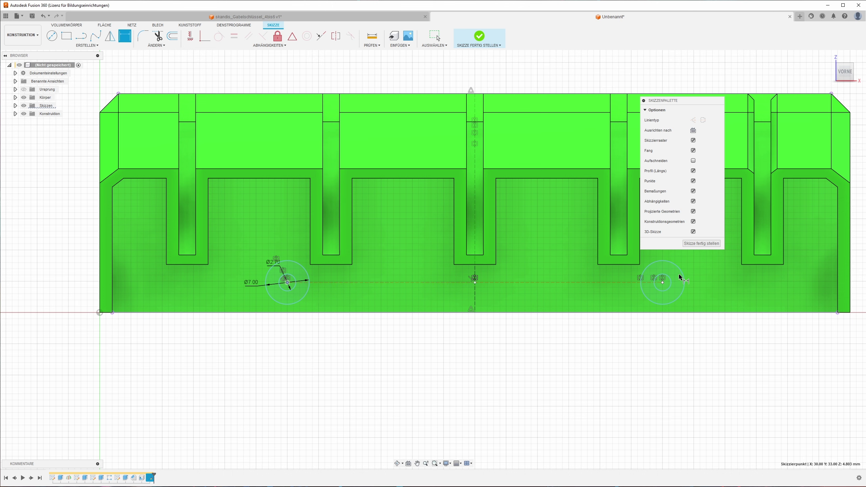
Dimension the two circle centres 80 mm apart and finish the sketch.
{"action": "left_click", "coordinate": [663, 283]}
{"action": "left_click", "coordinate": [478, 352]}
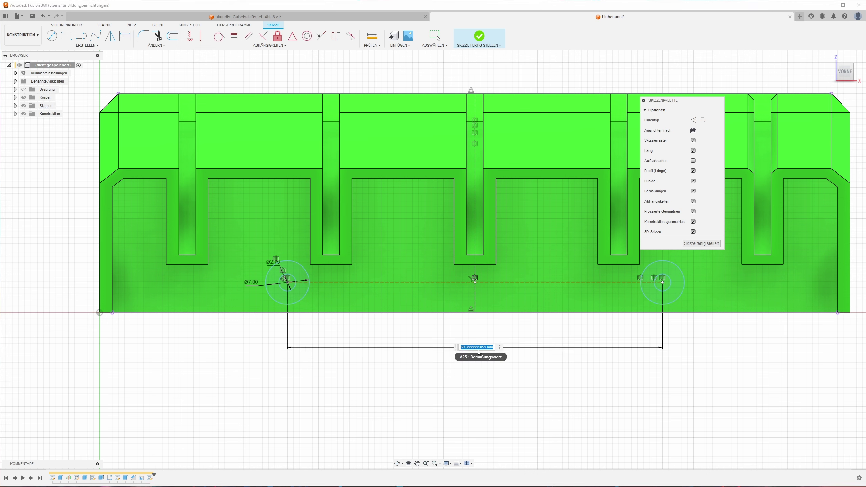
{"action": "type", "text": "80"}
{"action": "key", "text": "Return"}
{"action": "key", "text": "Escape"}
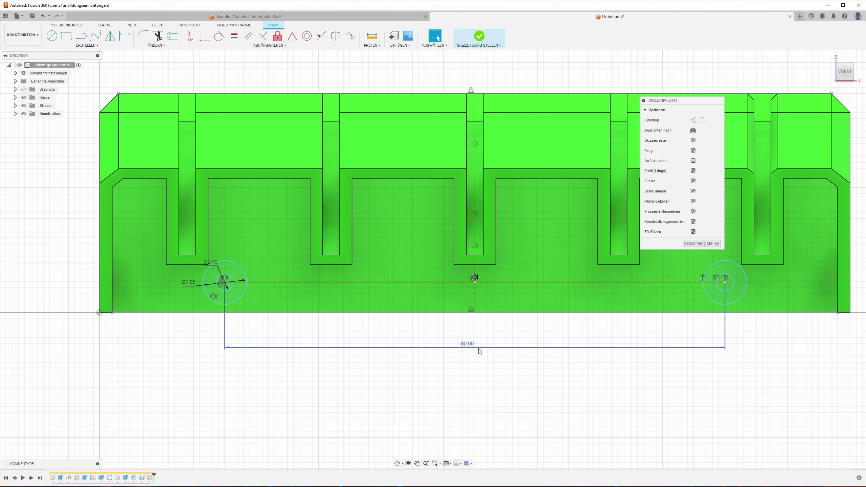
{"action": "scroll", "coordinate": [374, 360], "scroll_direction": "down", "scroll_amount": 1}
{"action": "scroll", "coordinate": [245, 299], "scroll_direction": "down", "scroll_amount": 1}
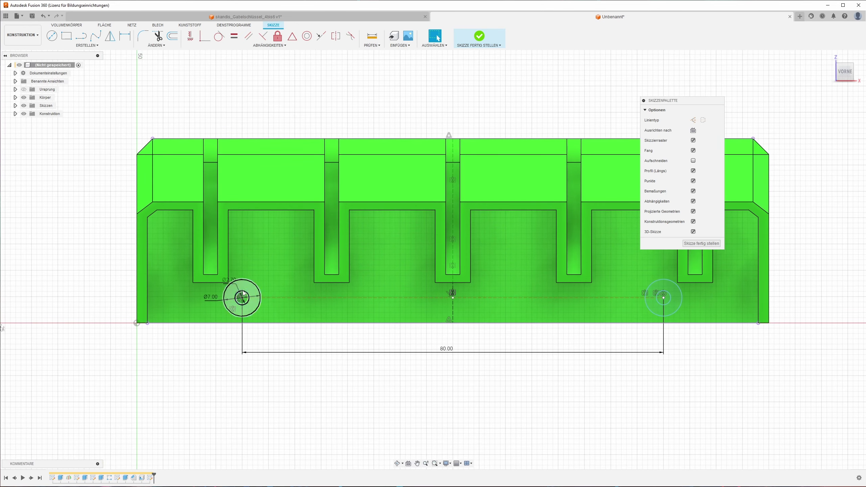
{"action": "left_click", "coordinate": [266, 307]}
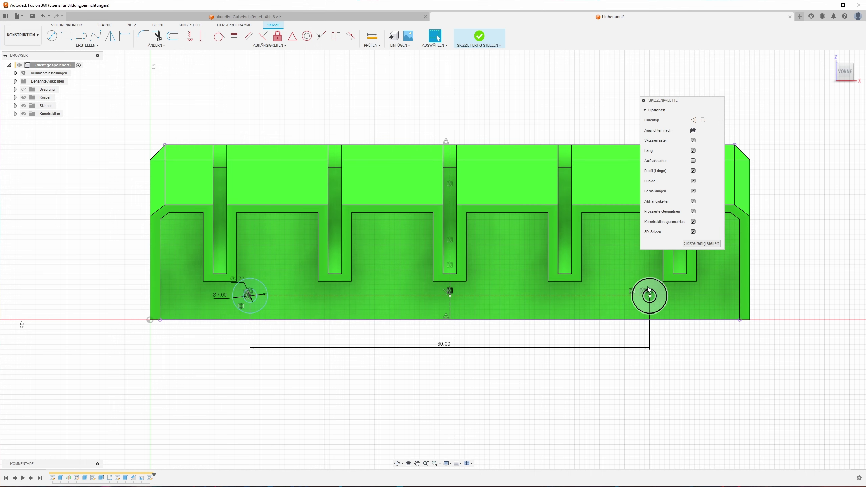
{"action": "left_click", "coordinate": [693, 245]}
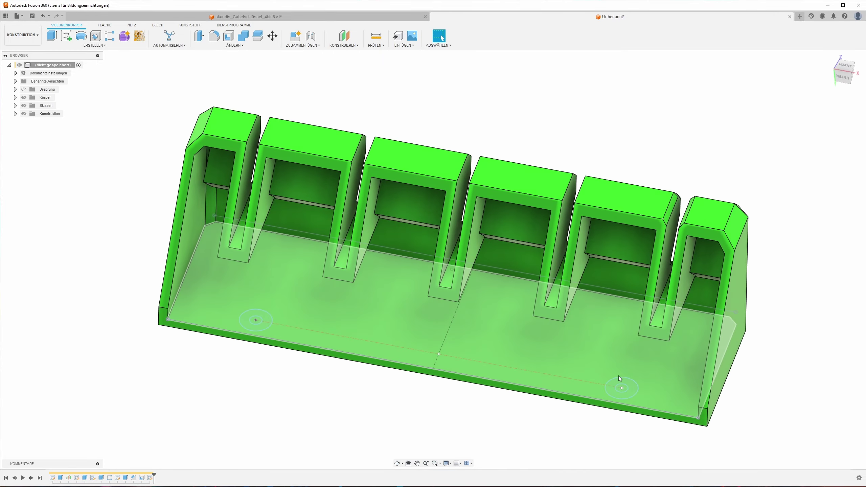
Edit the slot Rectangular Pattern, changing its distance from 46 to 47 mm.
{"action": "mouse_move", "coordinate": [618, 376]}
{"action": "middle_mouse_down", "text": "shift"}
{"action": "mouse_move", "coordinate": [643, 279]}
{"action": "mouse_move", "coordinate": [464, 254]}
{"action": "middle_mouse_up", "text": "shift"}
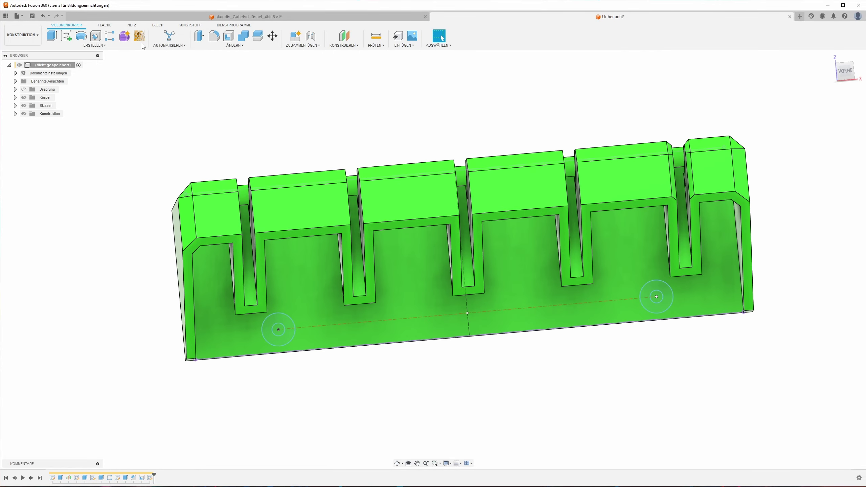
{"action": "middle_click_drag", "start_coordinate": [137, 54], "coordinate": [148, 55], "text": "shift"}
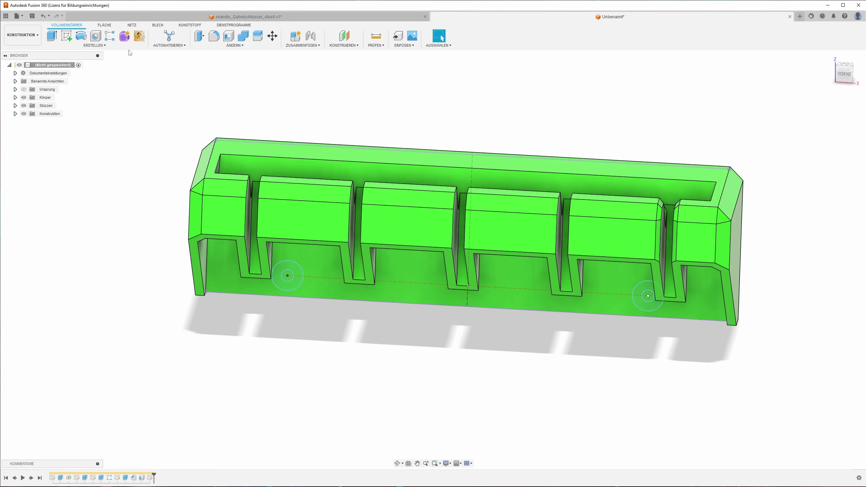
{"action": "middle_click_drag", "start_coordinate": [196, 211], "coordinate": [161, 440], "text": "shift"}
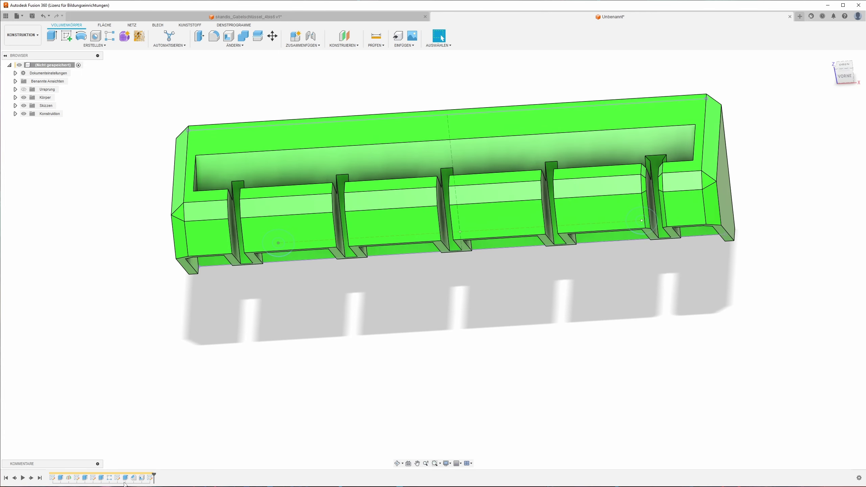
{"action": "right_click", "coordinate": [109, 478]}
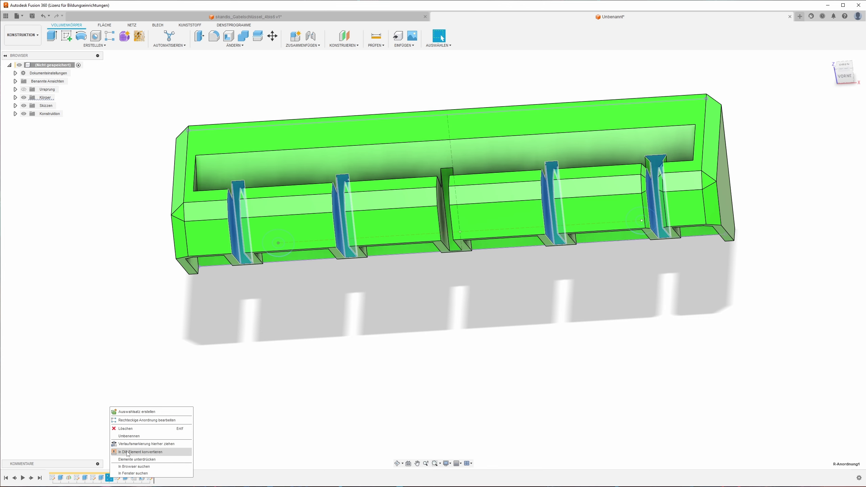
{"action": "left_click", "coordinate": [136, 420]}
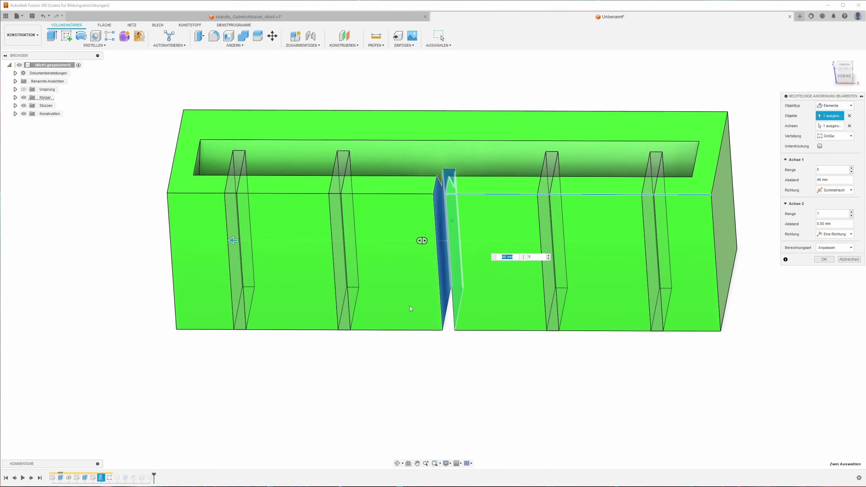
{"action": "double_click", "coordinate": [516, 260]}
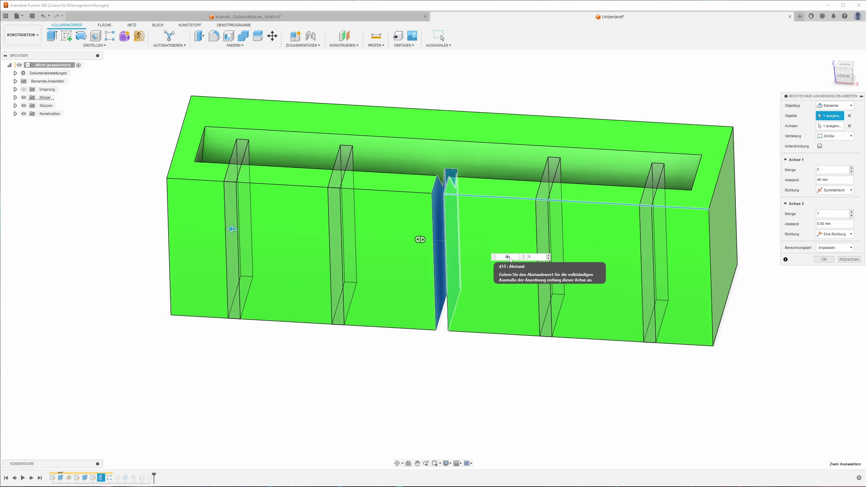
{"action": "type", "text": "7"}
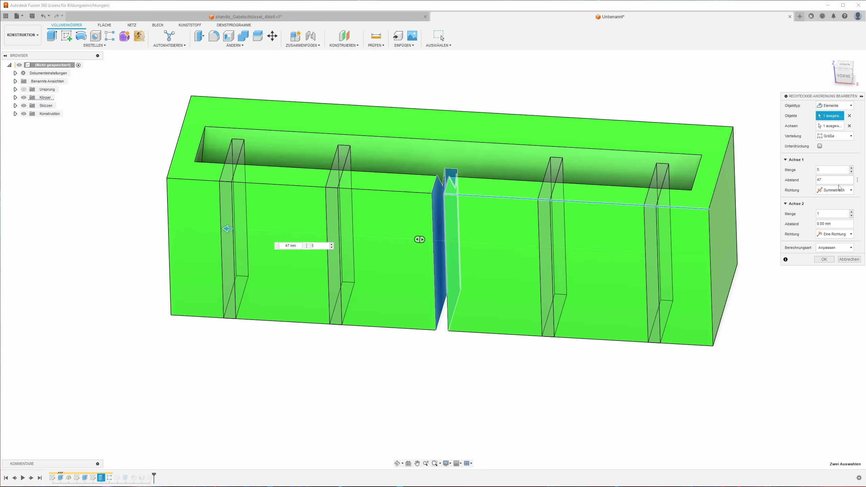
{"action": "left_click", "coordinate": [824, 260]}
{"action": "mouse_move", "coordinate": [697, 267]}
{"action": "middle_mouse_down", "text": "shift"}
{"action": "mouse_move", "coordinate": [677, 274]}
{"action": "mouse_move", "coordinate": [631, 316]}
{"action": "mouse_move", "coordinate": [589, 314]}
{"action": "mouse_move", "coordinate": [578, 268]}
{"action": "mouse_move", "coordinate": [452, 247]}
{"action": "mouse_move", "coordinate": [364, 333]}
{"action": "middle_mouse_up", "text": "shift"}
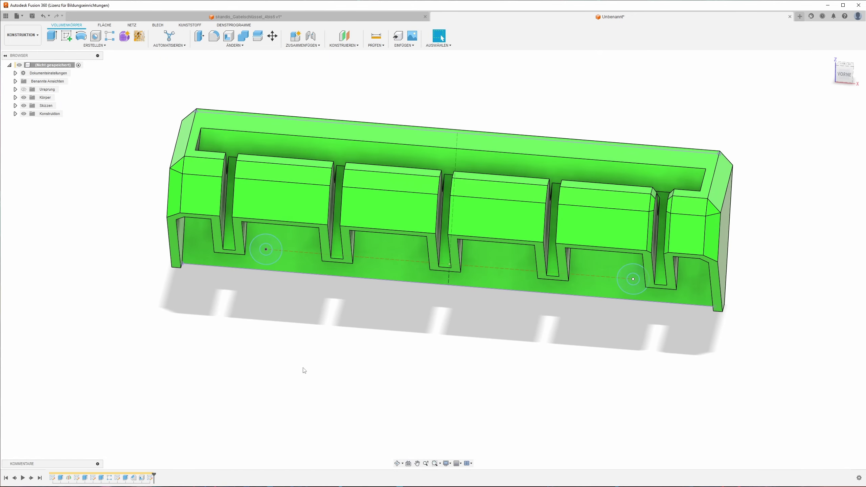
{"action": "right_click", "coordinate": [151, 478]}
Place the screw-hole centre line 17 mm below the top edge and finish the sketch.
{"action": "left_click", "coordinate": [174, 419]}
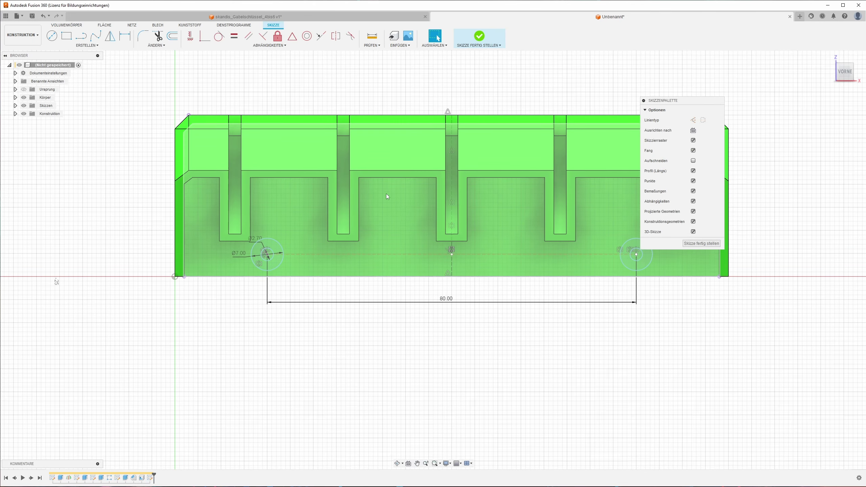
{"action": "left_click", "coordinate": [694, 160]}
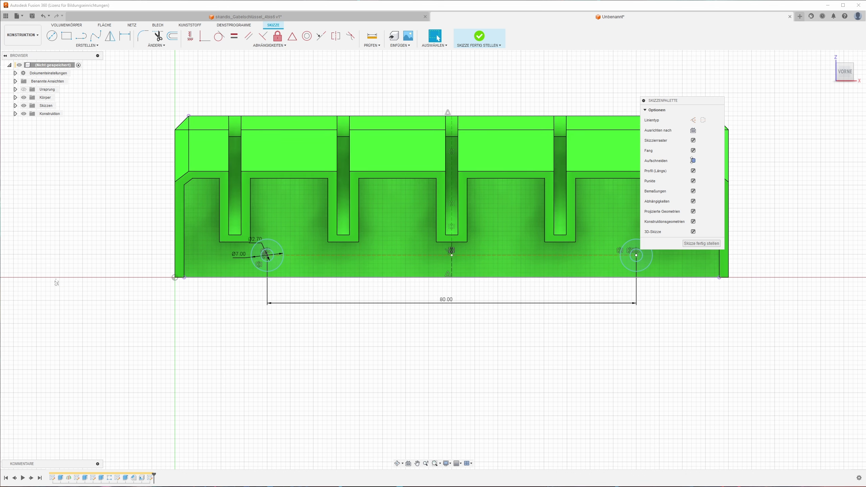
{"action": "key", "text": "d"}
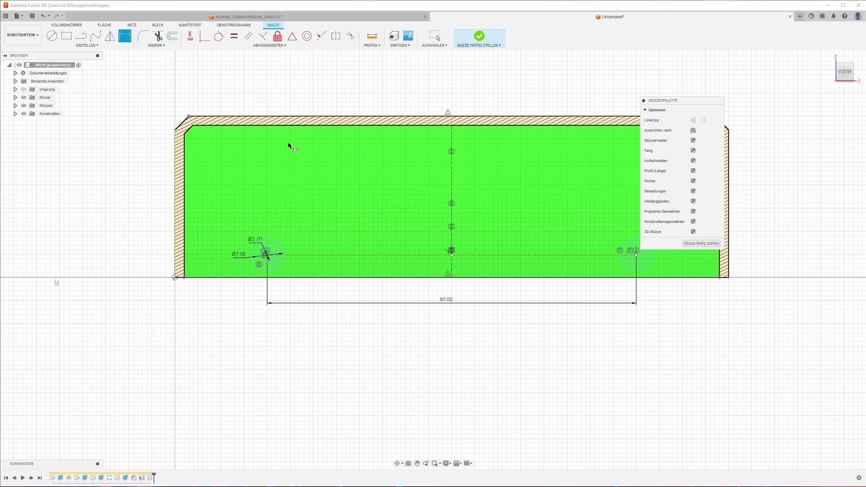
{"action": "left_click", "coordinate": [285, 117]}
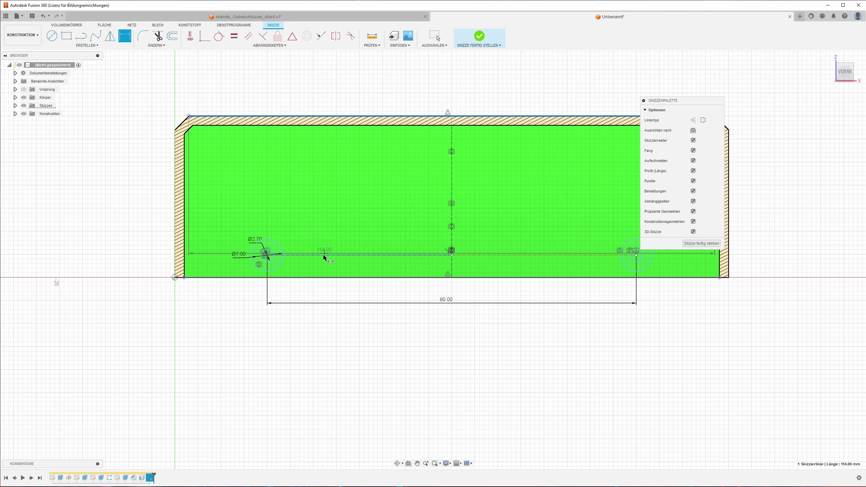
{"action": "left_click", "coordinate": [322, 255]}
{"action": "left_click", "coordinate": [124, 190]}
{"action": "type", "text": "18"}
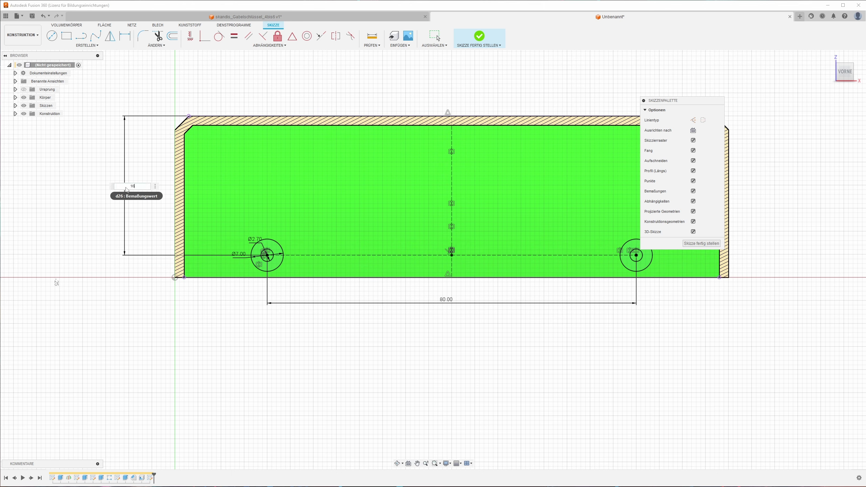
{"action": "key", "text": "Return"}
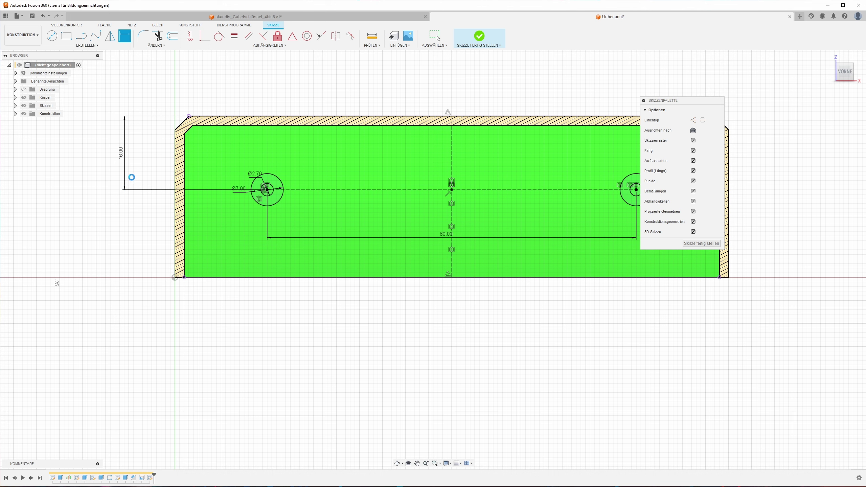
{"action": "key", "text": "Escape"}
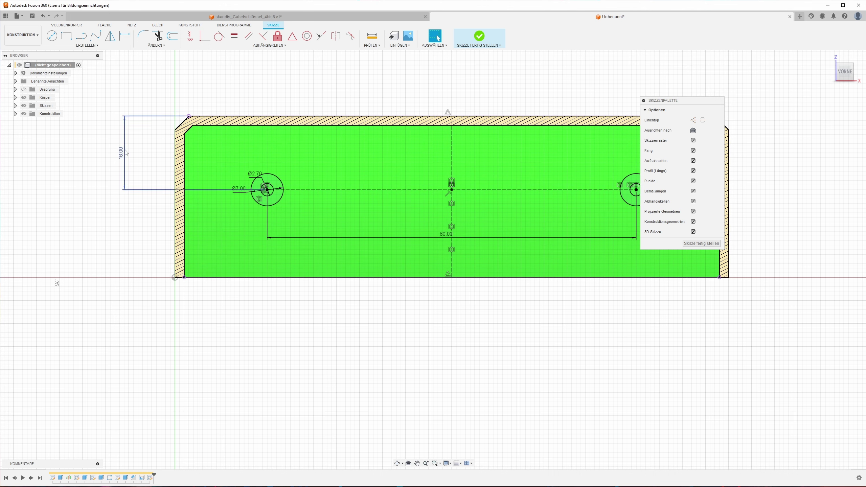
{"action": "double_click", "coordinate": [123, 156]}
{"action": "type", "text": "17"}
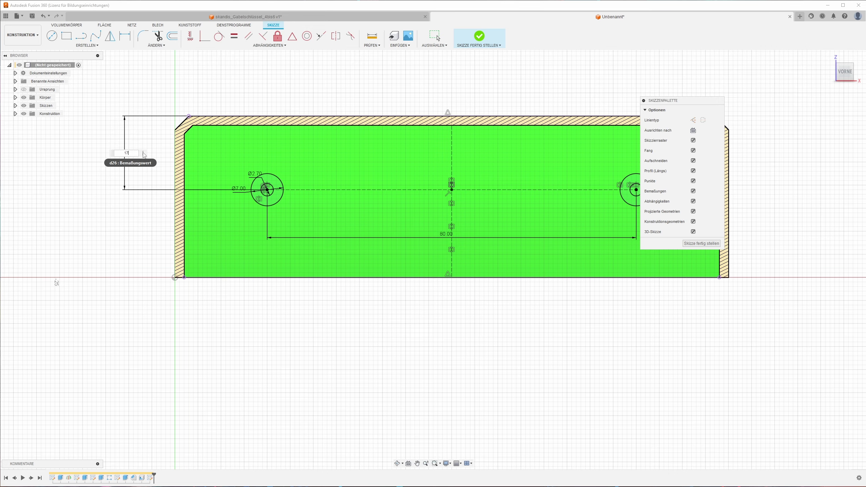
{"action": "key", "text": "Return"}
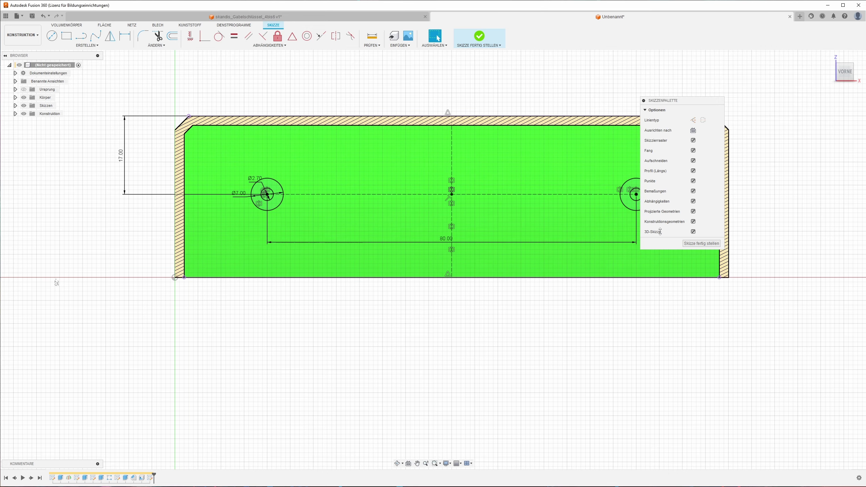
{"action": "left_click", "coordinate": [702, 244]}
{"action": "middle_click_drag", "start_coordinate": [361, 191], "coordinate": [354, 122], "text": "shift"}
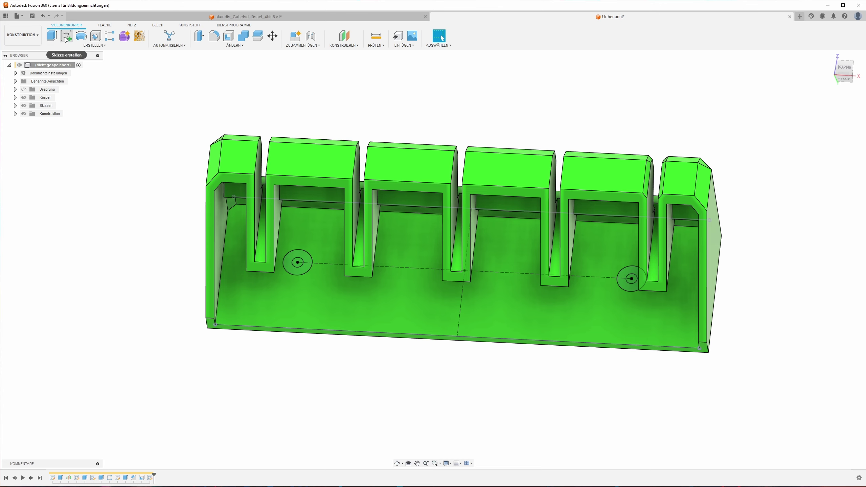
Extrude both Ø7 circle profiles 3 mm as bosses joined to the back wall.
{"action": "key", "text": "e"}
{"action": "left_click", "coordinate": [307, 261]}
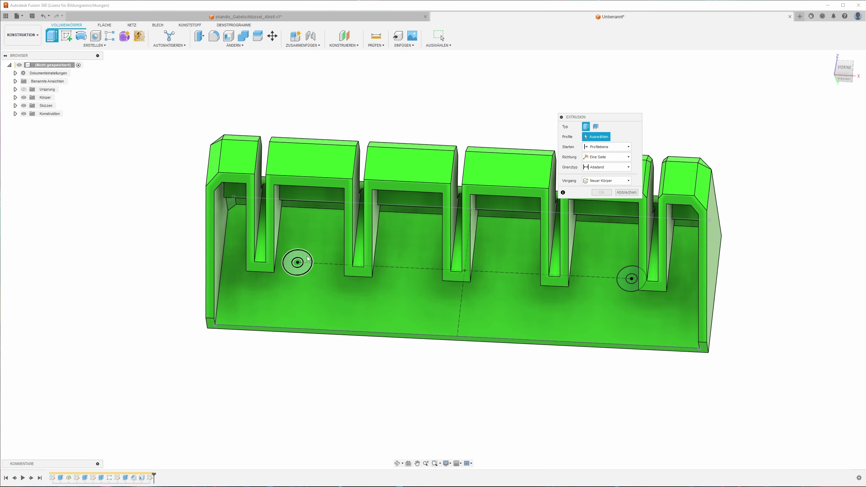
{"action": "left_click", "coordinate": [628, 278]}
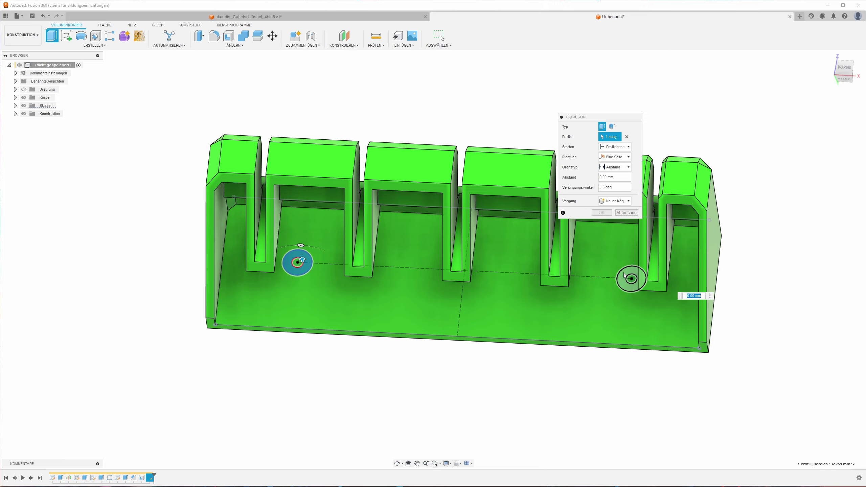
{"action": "middle_click_drag", "start_coordinate": [628, 278], "coordinate": [605, 279], "text": "shift"}
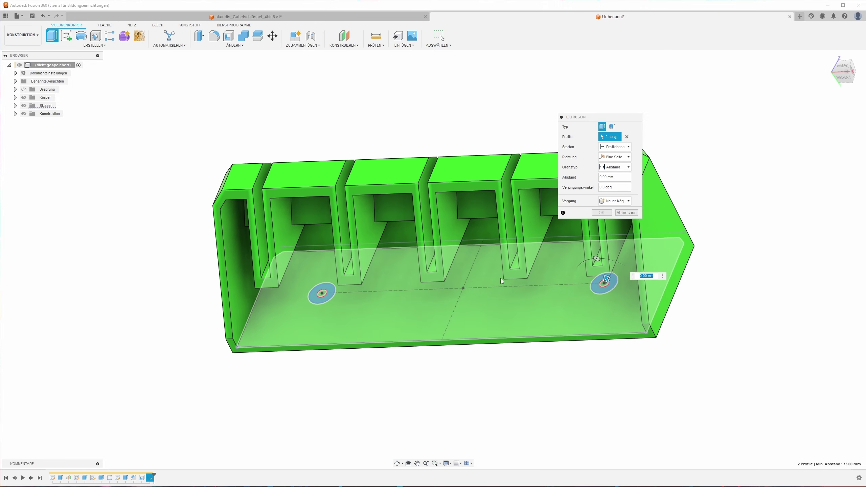
{"action": "left_click_drag", "start_coordinate": [605, 278], "coordinate": [603, 276]}
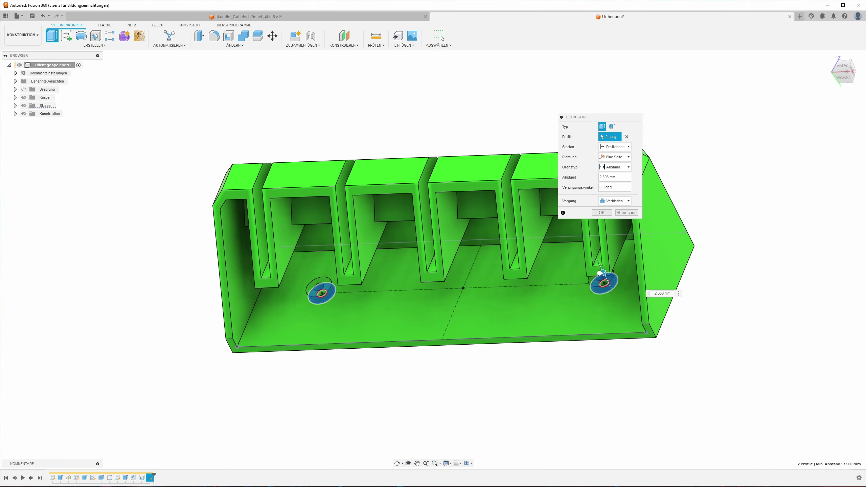
{"action": "type", "text": "3"}
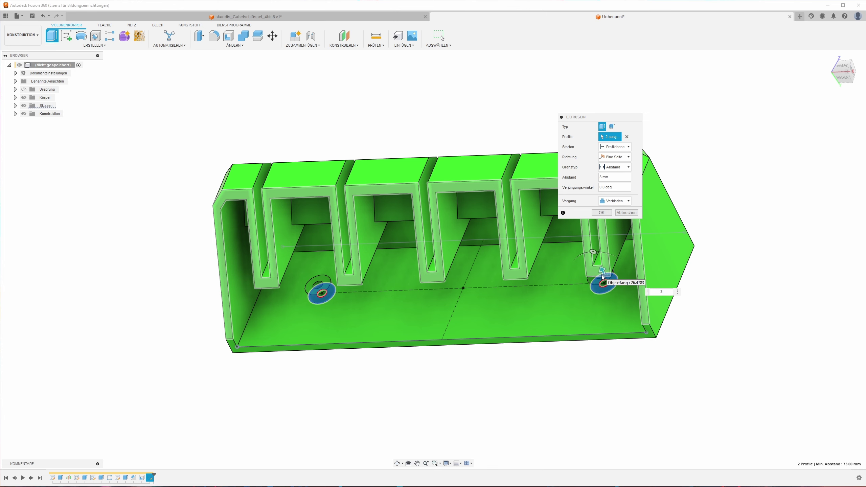
{"action": "key", "text": "Return"}
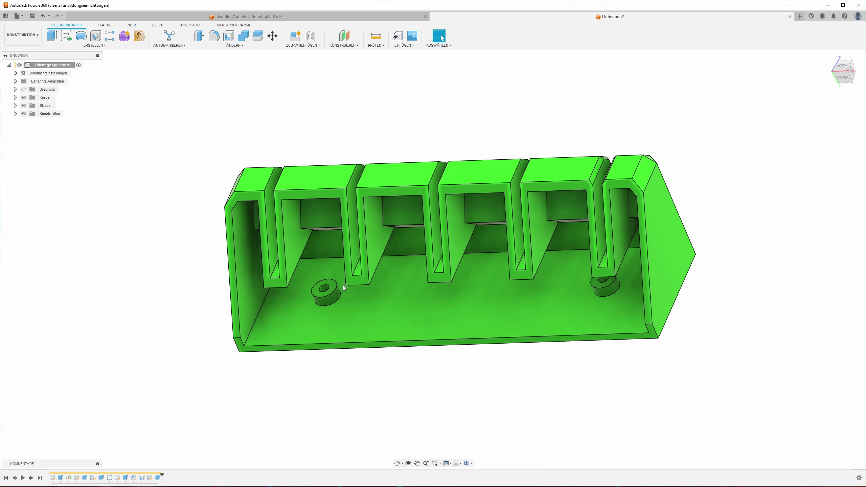
Show Skizze5 and cut both Ø2.7 hole profiles -2 mm into the back wall.
{"action": "left_click", "coordinate": [14, 106]}
{"action": "left_click", "coordinate": [30, 146]}
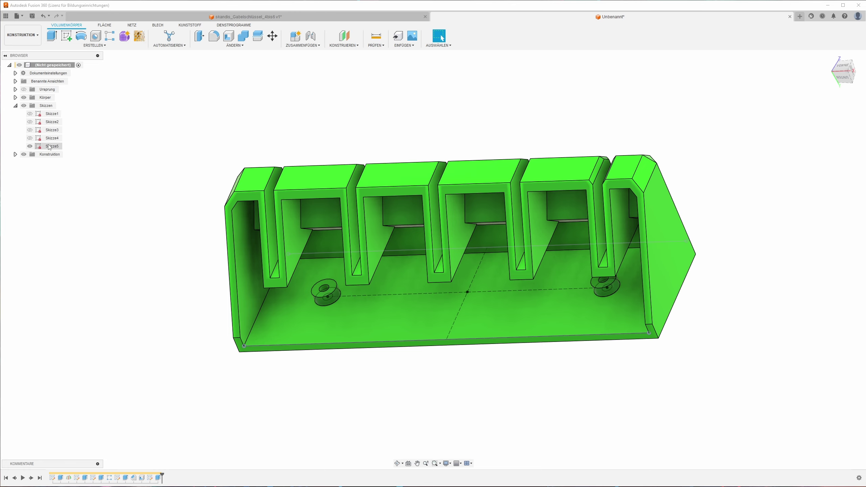
{"action": "left_click", "coordinate": [52, 36]}
{"action": "middle_click_drag", "start_coordinate": [335, 298], "coordinate": [294, 211], "text": "shift"}
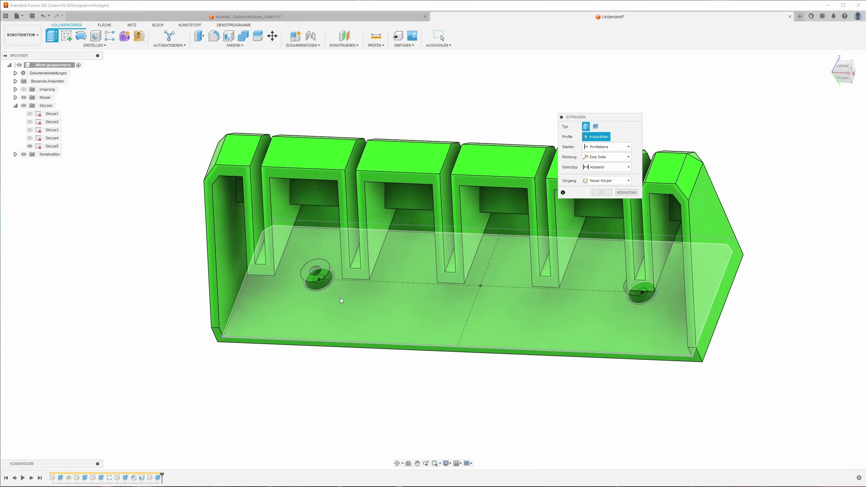
{"action": "left_click", "coordinate": [293, 210]}
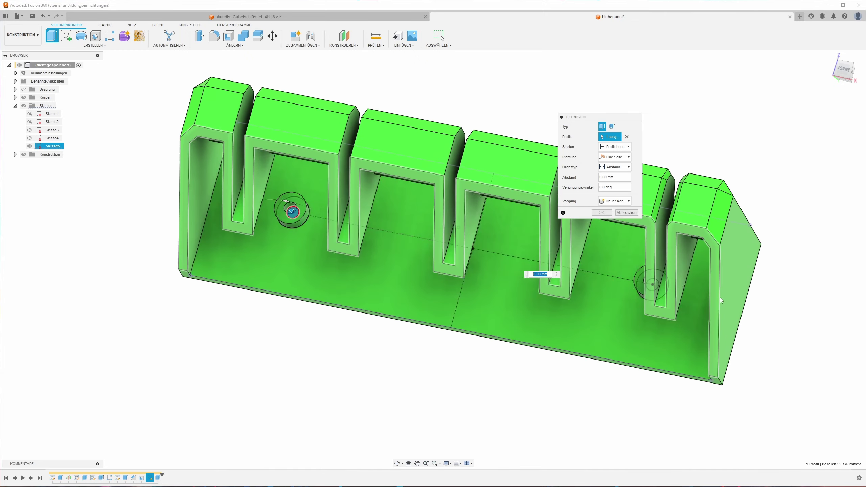
{"action": "mouse_move", "coordinate": [545, 283]}
{"action": "middle_mouse_down", "text": "shift"}
{"action": "mouse_move", "coordinate": [554, 307]}
{"action": "mouse_move", "coordinate": [525, 297]}
{"action": "middle_mouse_up", "text": "shift"}
{"action": "left_click", "coordinate": [557, 302]}
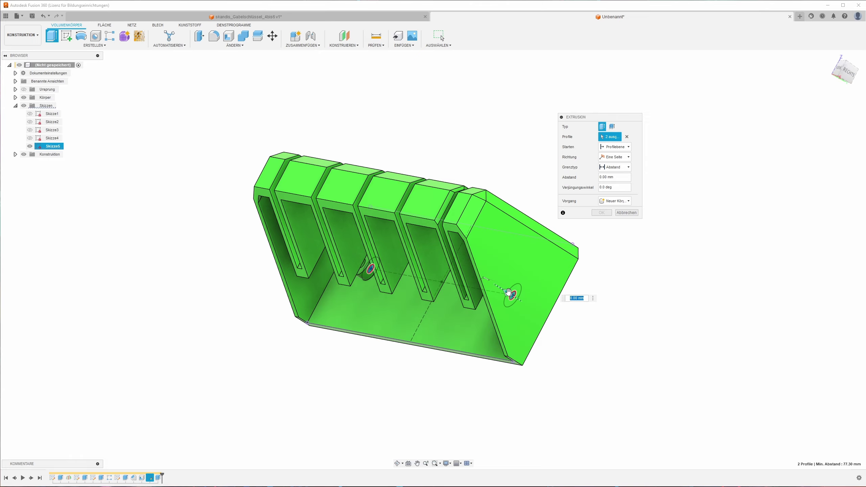
{"action": "left_click_drag", "start_coordinate": [512, 294], "coordinate": [532, 301]}
{"action": "middle_click_drag", "start_coordinate": [531, 300], "coordinate": [446, 286], "text": "shift"}
{"action": "type", "text": "-2"}
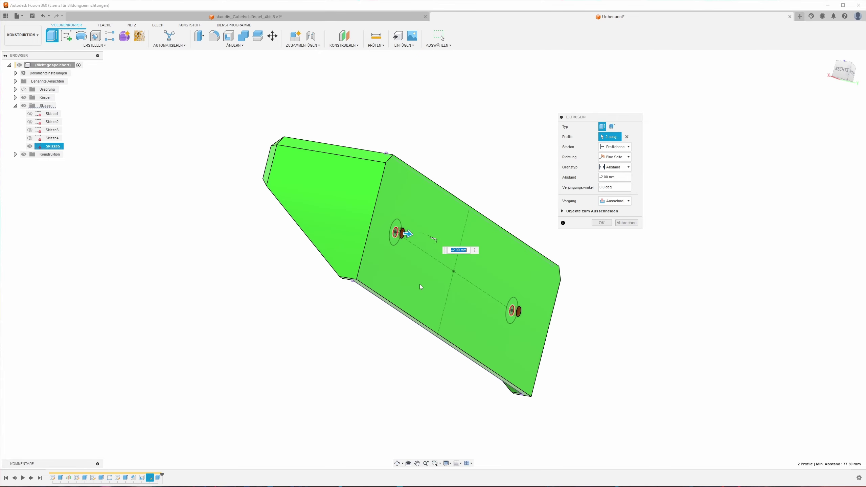
{"action": "left_click", "coordinate": [602, 223]}
{"action": "middle_click_drag", "start_coordinate": [606, 226], "coordinate": [301, 86], "text": "shift"}
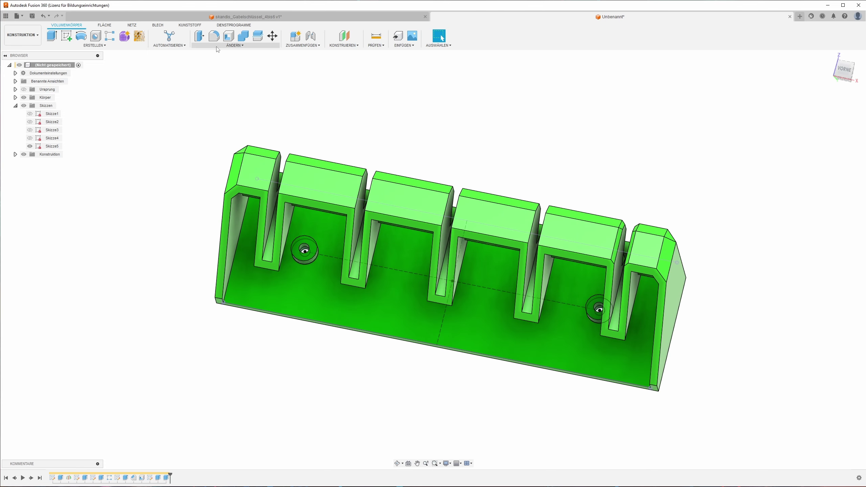
Chamfer both screw-boss hole edges by 3 mm.
{"action": "left_click", "coordinate": [231, 45]}
{"action": "left_click", "coordinate": [209, 70]}
{"action": "middle_click_drag", "start_coordinate": [210, 70], "coordinate": [319, 301], "text": "shift"}
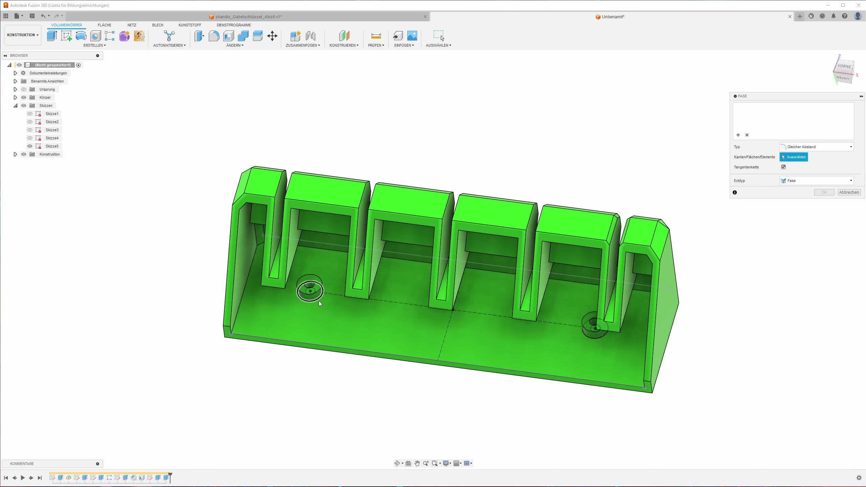
{"action": "left_click", "coordinate": [319, 300]}
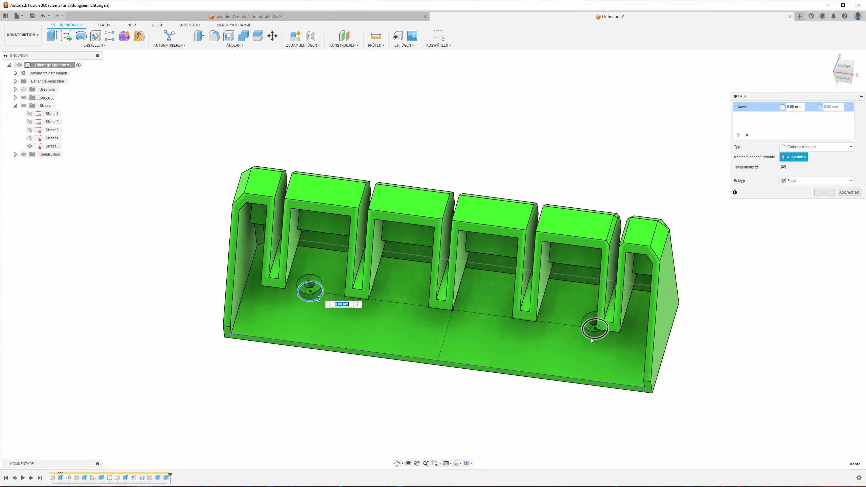
{"action": "left_click", "coordinate": [591, 337]}
{"action": "left_click", "coordinate": [800, 108]}
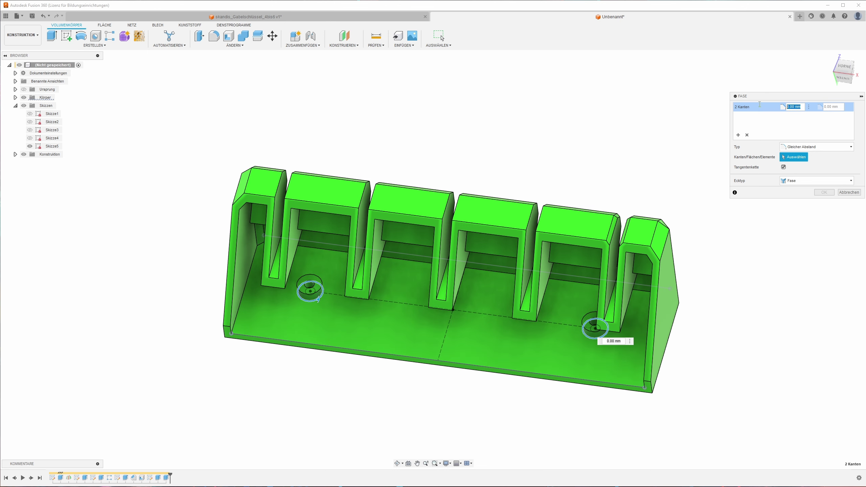
{"action": "type", "text": "3"}
{"action": "key", "text": "Return"}
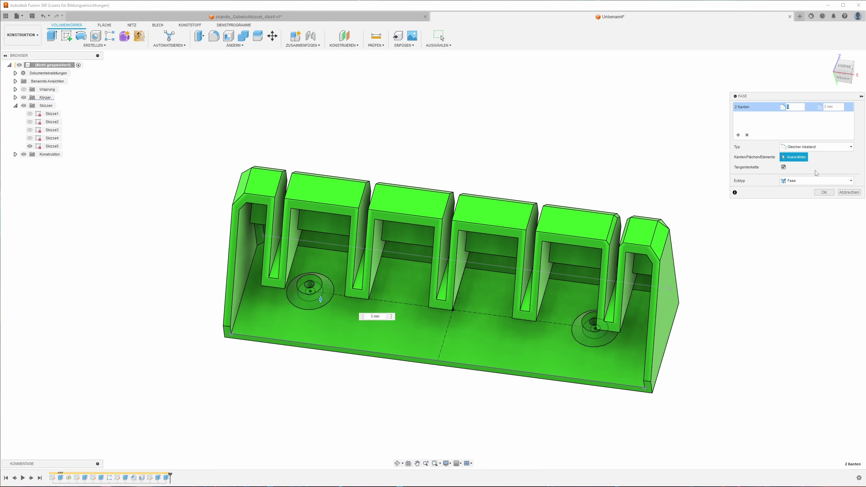
{"action": "left_click", "coordinate": [825, 193]}
{"action": "middle_click_drag", "start_coordinate": [808, 192], "coordinate": [600, 164], "text": "shift"}
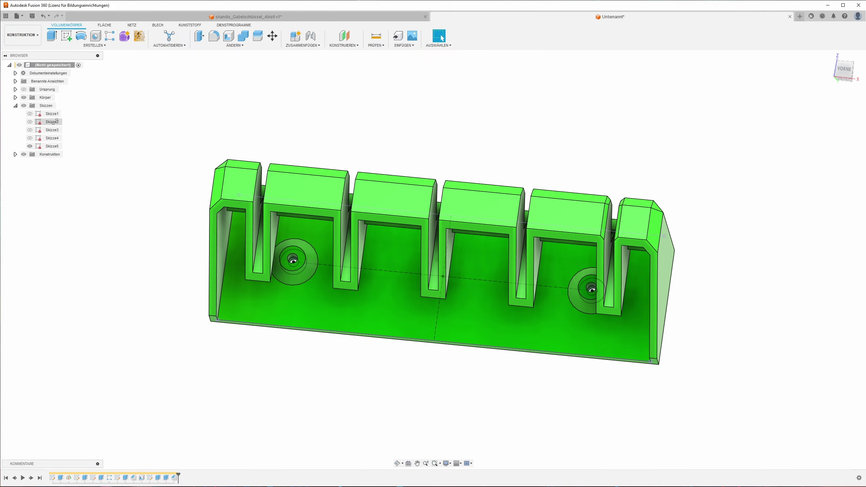
Hide Skizze5 and orbit to inspect the finished holder from below.
{"action": "left_click", "coordinate": [30, 147]}
{"action": "left_click", "coordinate": [29, 147]}
{"action": "mouse_move", "coordinate": [102, 186]}
{"action": "middle_mouse_down", "text": "shift"}
{"action": "mouse_move", "coordinate": [387, 244]}
{"action": "mouse_move", "coordinate": [517, 289]}
{"action": "mouse_move", "coordinate": [660, 252]}
{"action": "mouse_move", "coordinate": [638, 230]}
{"action": "mouse_move", "coordinate": [611, 244]}
{"action": "mouse_move", "coordinate": [494, 247]}
{"action": "mouse_move", "coordinate": [580, 251]}
{"action": "mouse_move", "coordinate": [548, 249]}
{"action": "middle_mouse_up", "text": "shift"}
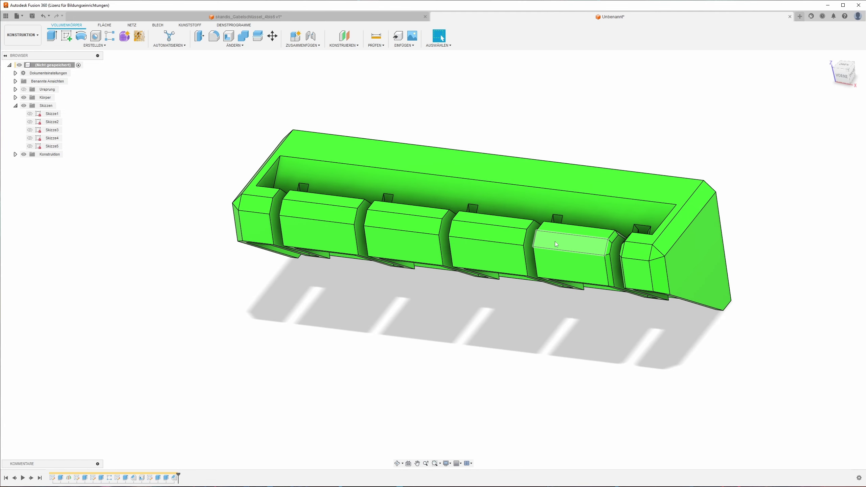
{"action": "middle_click_drag", "start_coordinate": [555, 241], "coordinate": [582, 234], "text": "shift"}
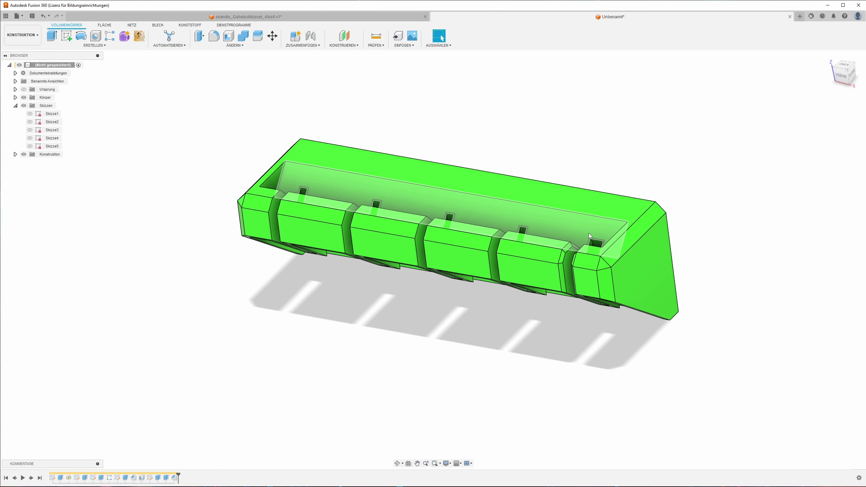